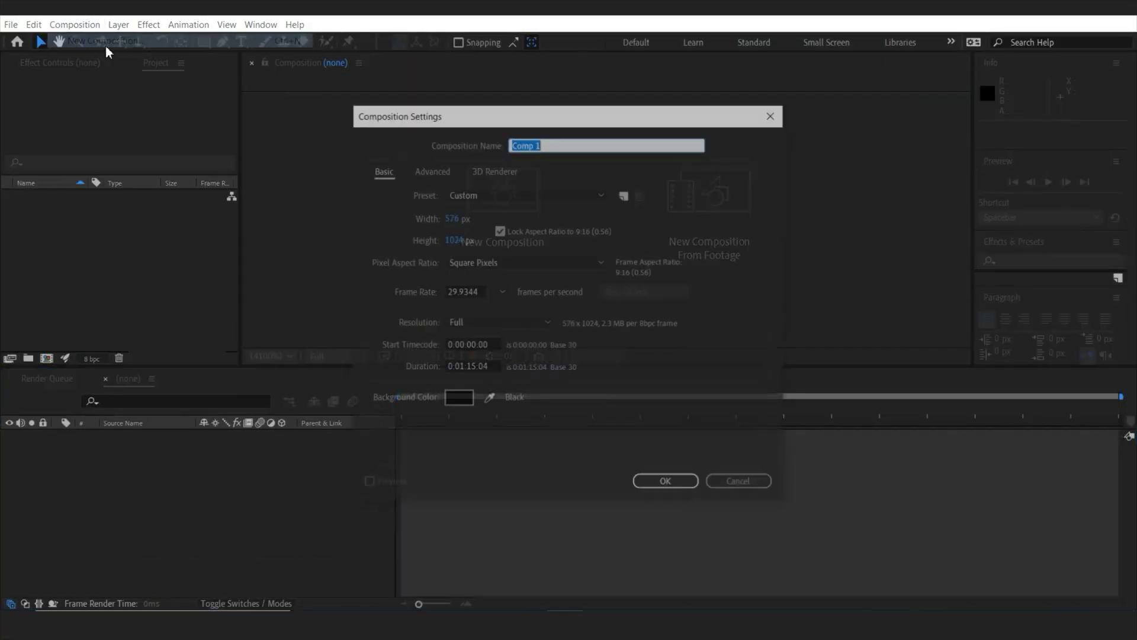
Create a composition using the HDTV 1080 29.97 preset
left_click(525, 193)
left_click(505, 446)
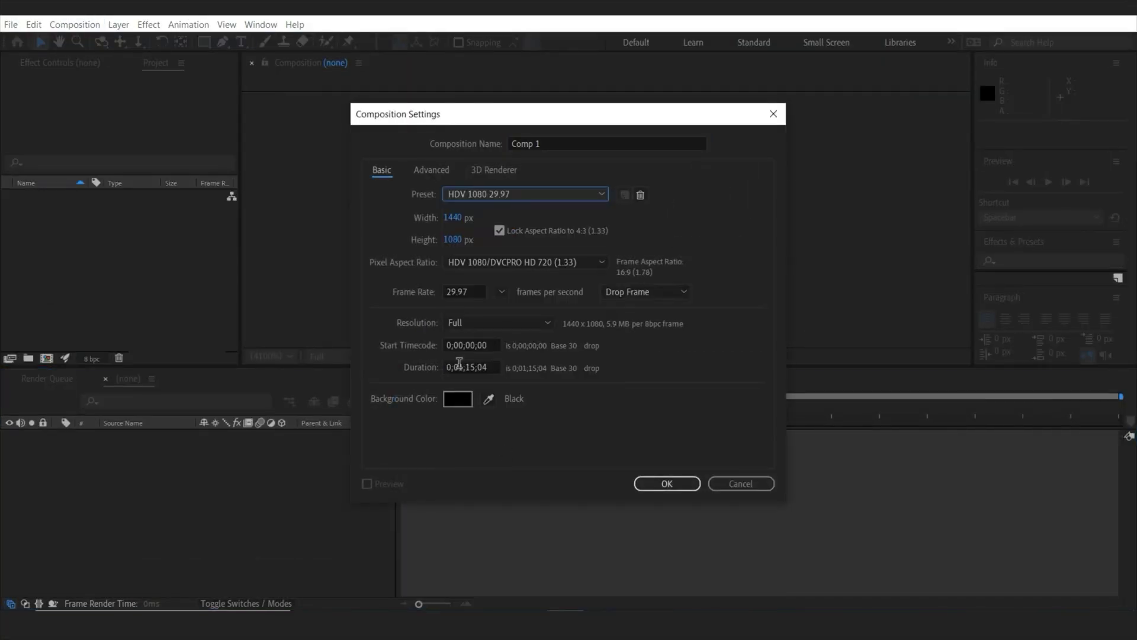
left_click(478, 197)
left_click(504, 471)
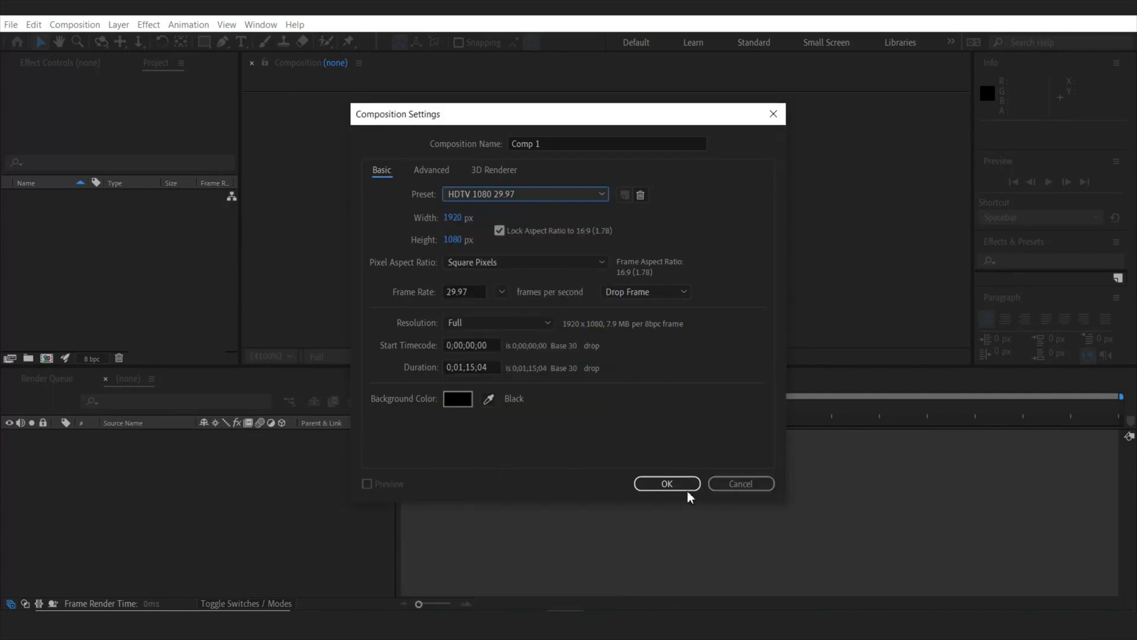
left_click(667, 484)
Add a white solid layer of 1920 x 1080 px to the composition
left_click(119, 24)
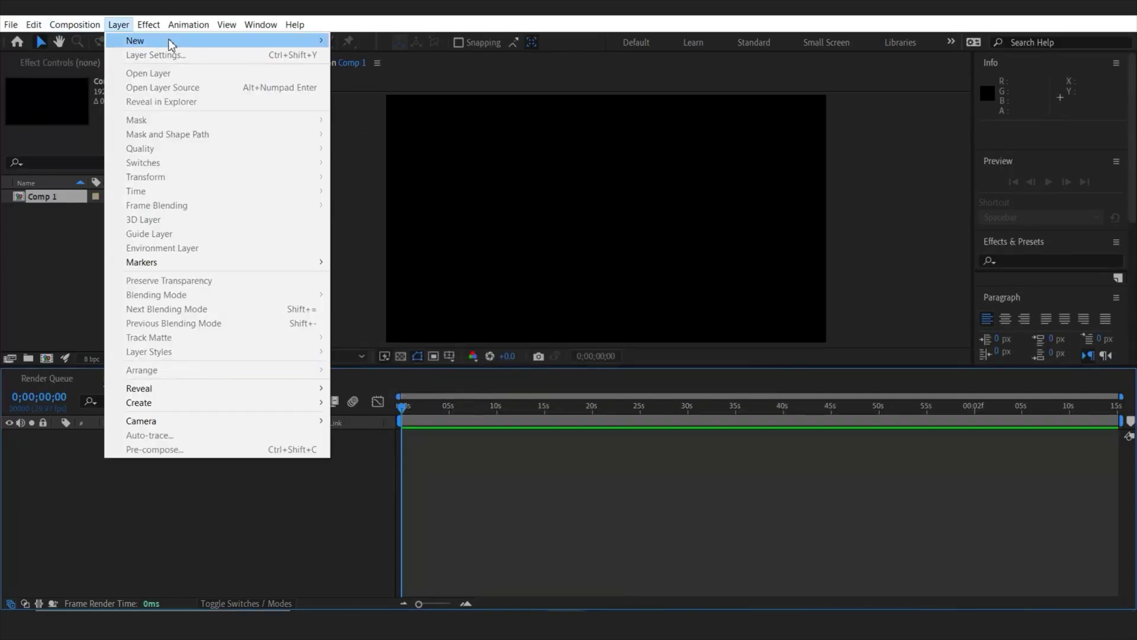
mouse_move(170, 41)
left_click(362, 55)
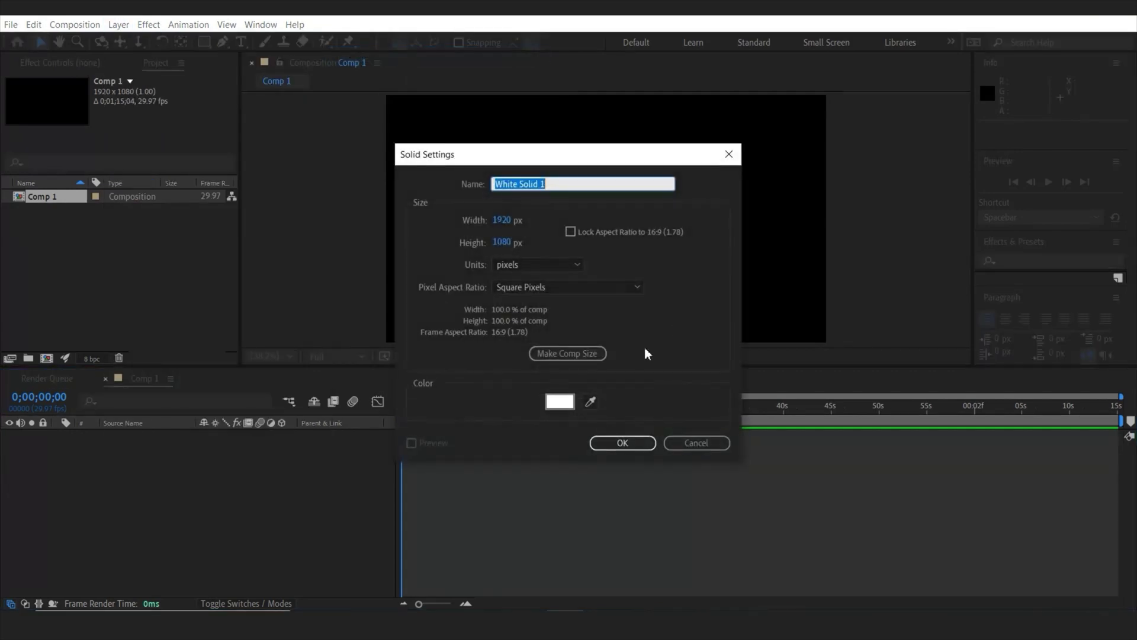
left_click(622, 444)
Draw a red-filled rectangle in the lower left of the canvas and center its anchor point on the shape
left_click(205, 42)
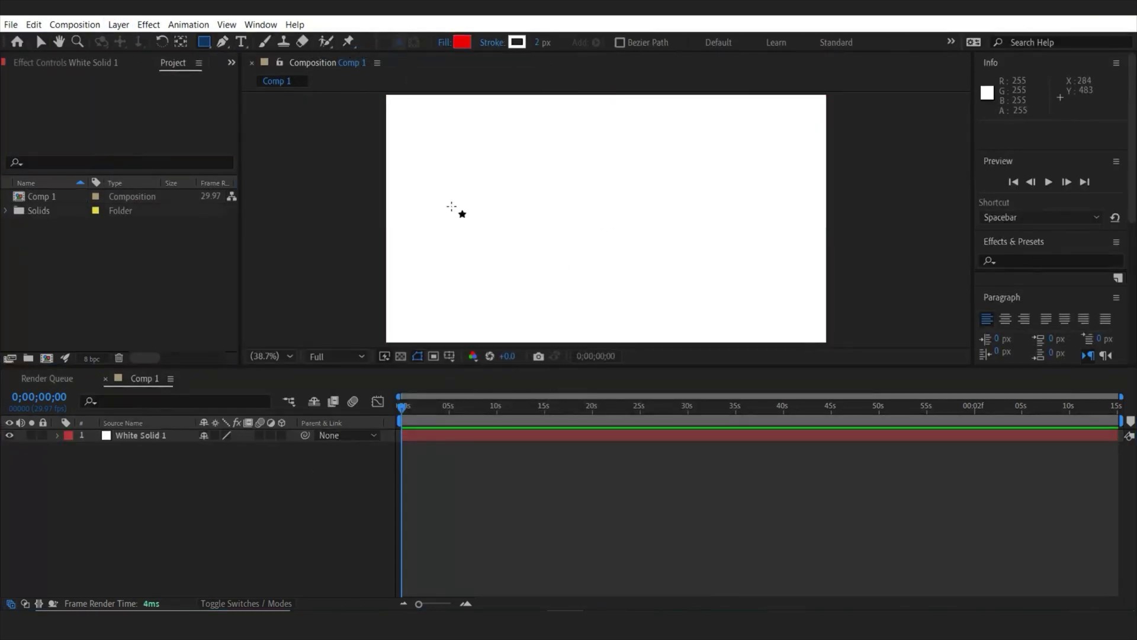
left_click_drag(455, 245, 537, 308)
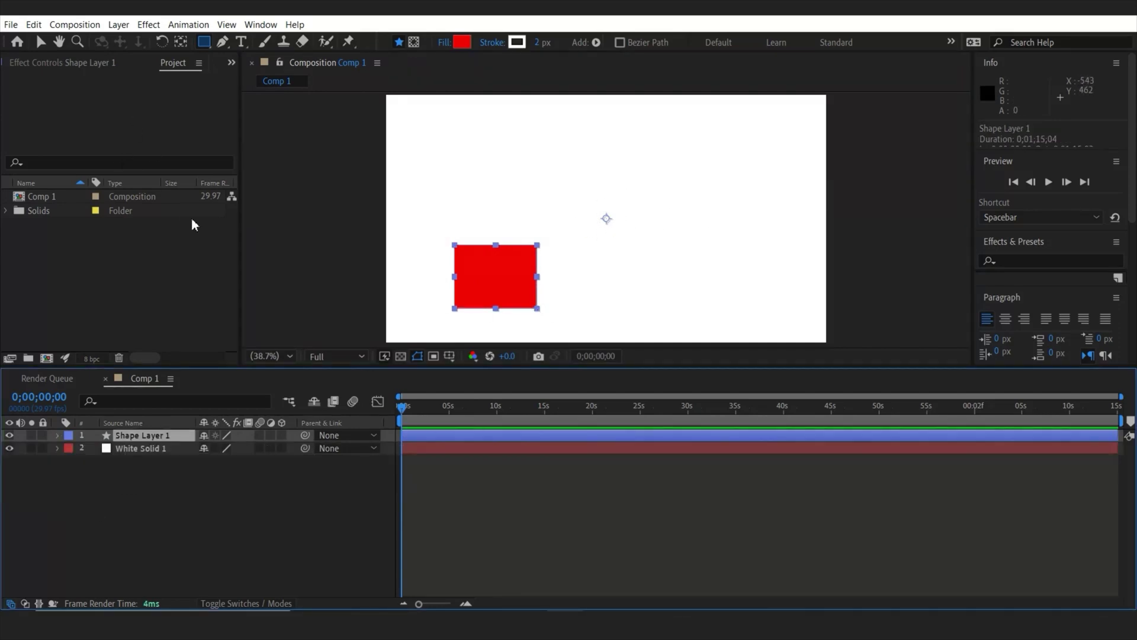
left_click(181, 43)
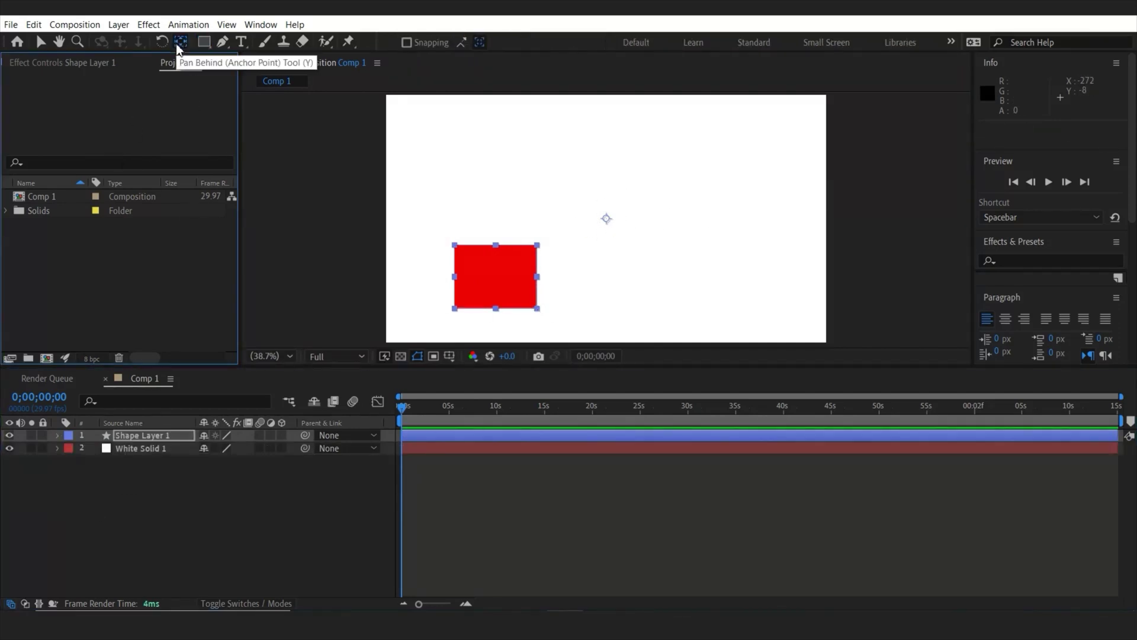
key("ctrl+alt+Home")
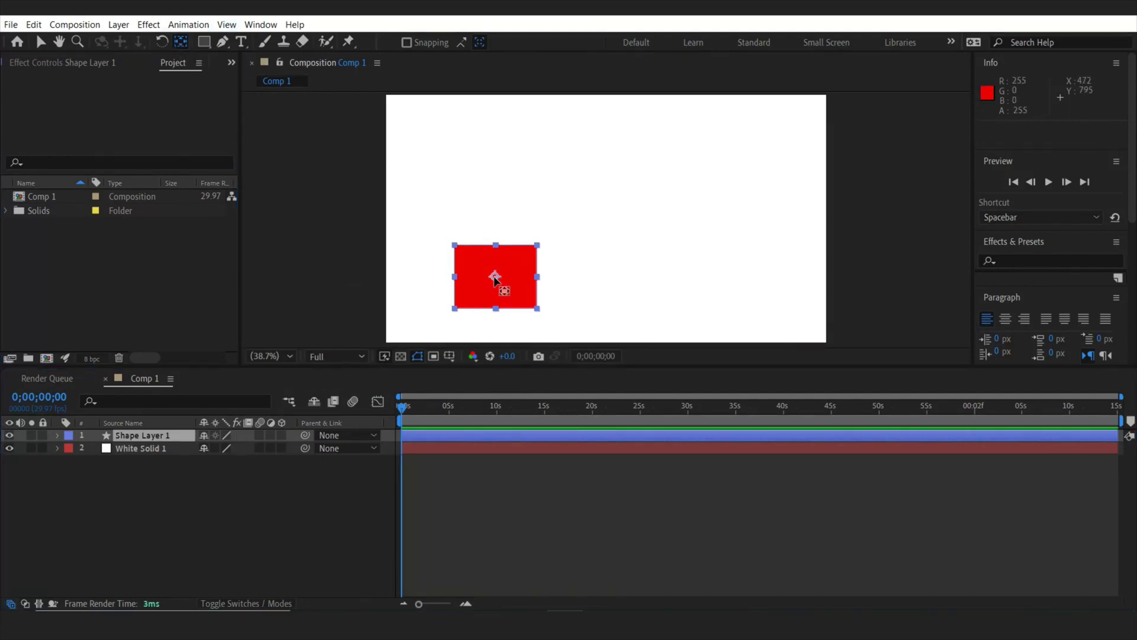
left_click(443, 436)
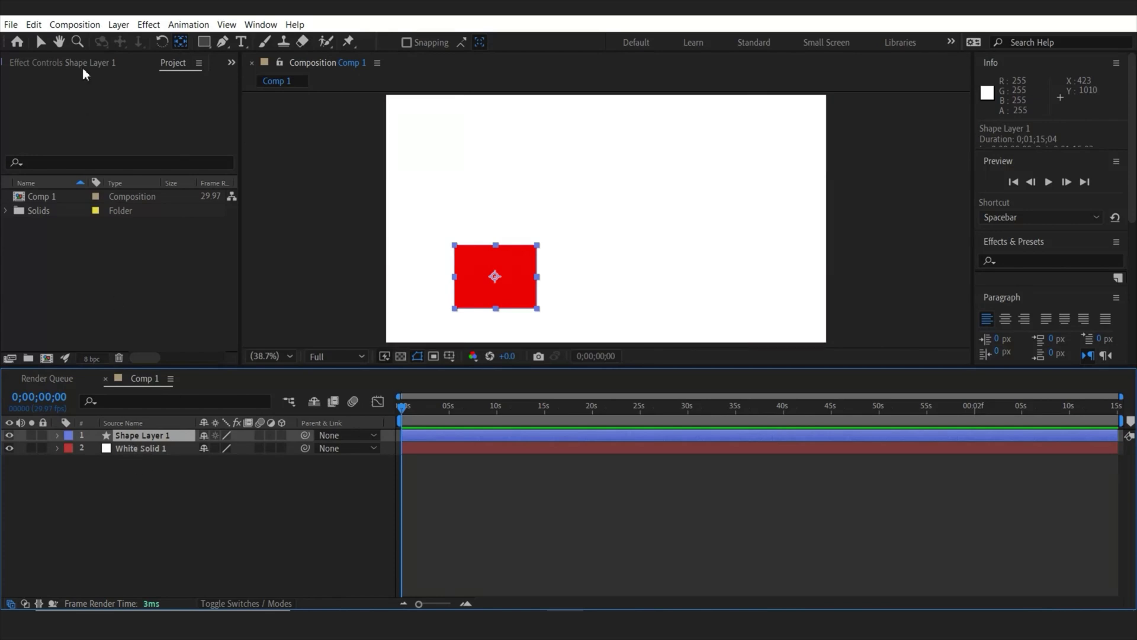
Duplicate Shape Layer 1 and move the copy horizontally to the right half of the canvas, at about 1419.8, 791.9
left_click(40, 43)
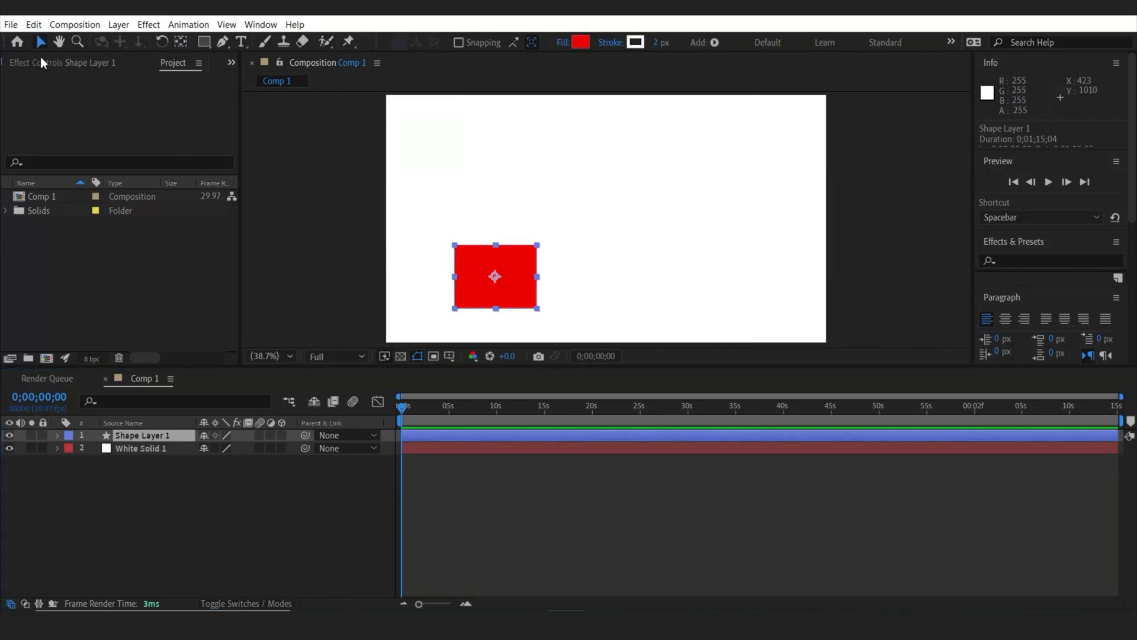
left_click(143, 439)
key("ctrl+d")
left_click_drag(497, 279, 713, 277)
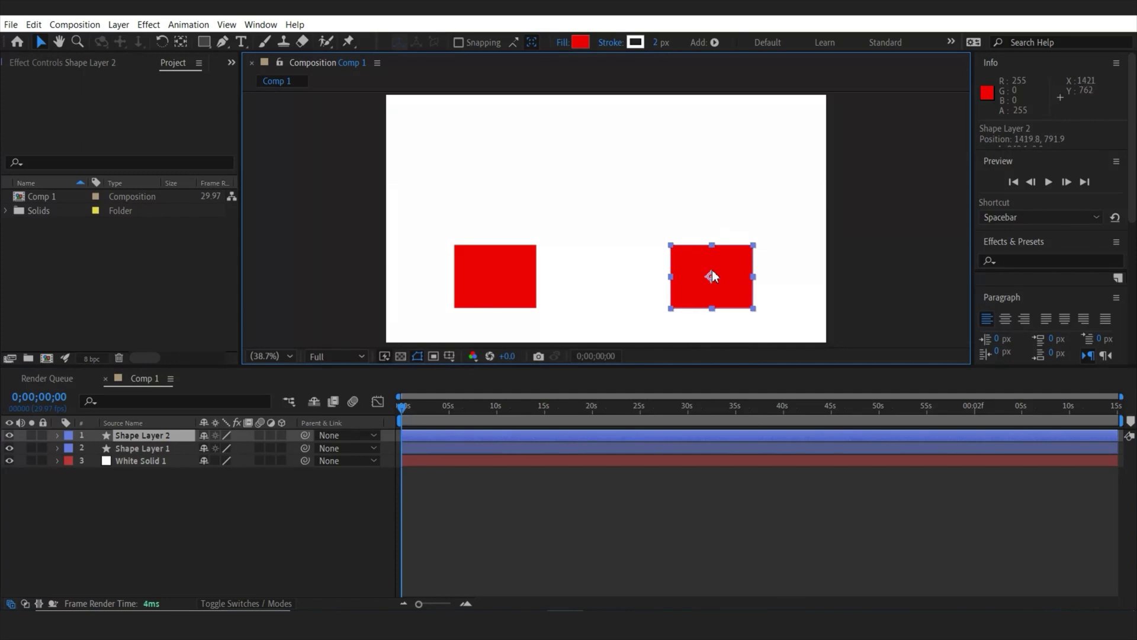
left_click(277, 535)
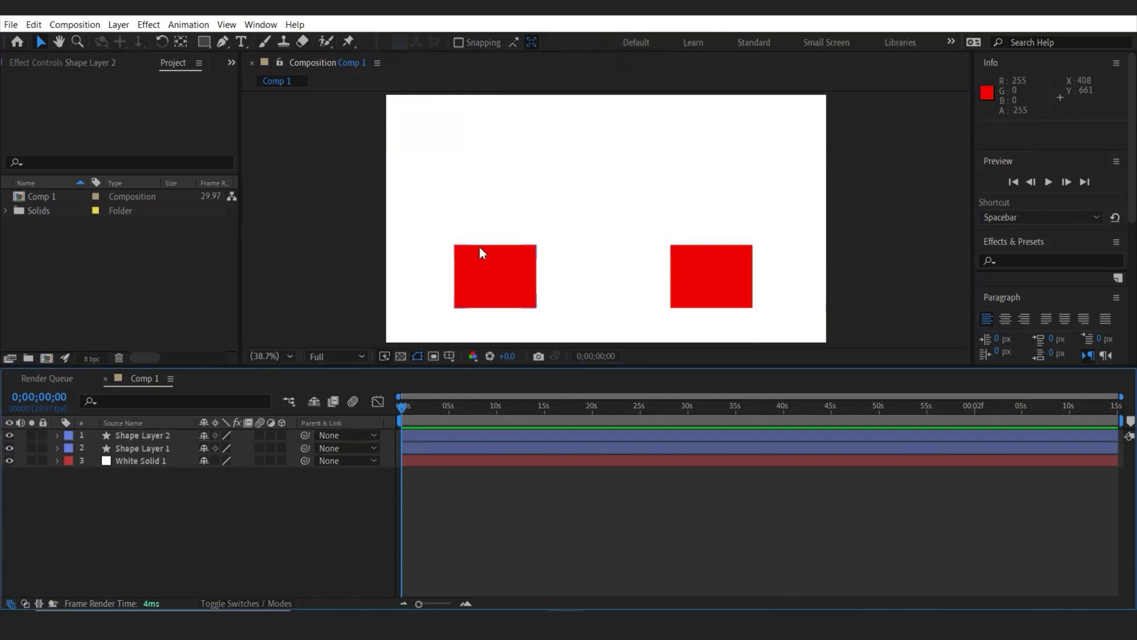
Try shifting Shape Layer 2 through its Position values, undo the changes, and collapse the position properties of both shape layers
left_click(143, 436)
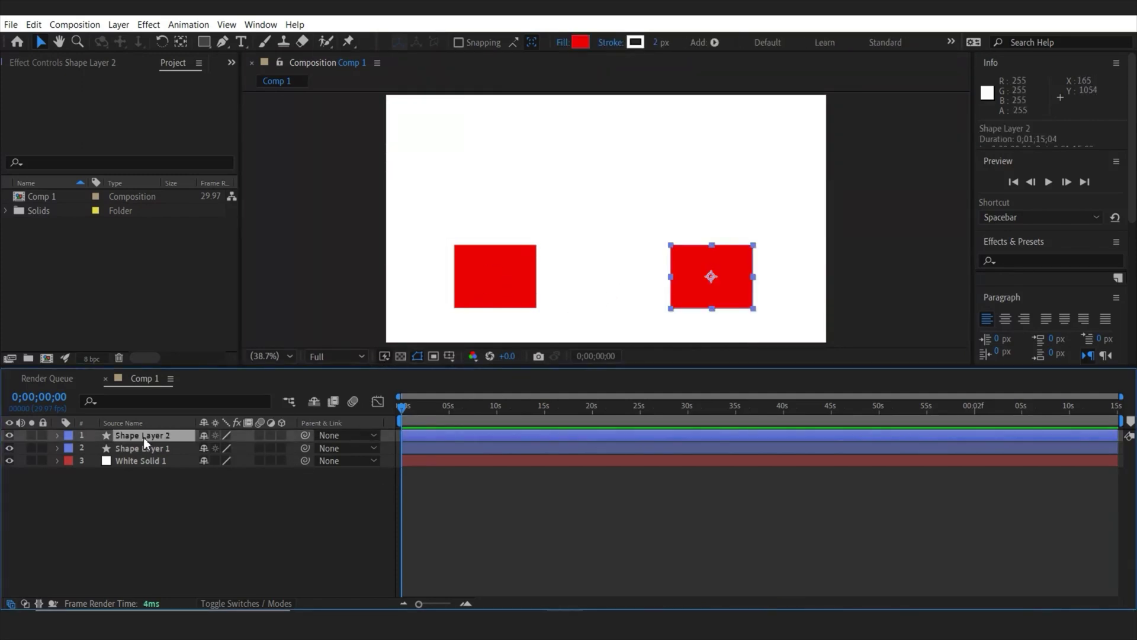
key("p")
mouse_move(236, 448)
left_mouse_down()
mouse_move(266, 448)
mouse_move(248, 448)
left_mouse_up()
left_click_drag(210, 447, 203, 473)
key("ctrl+z")
key("ctrl+z")
left_click(177, 460)
key("p")
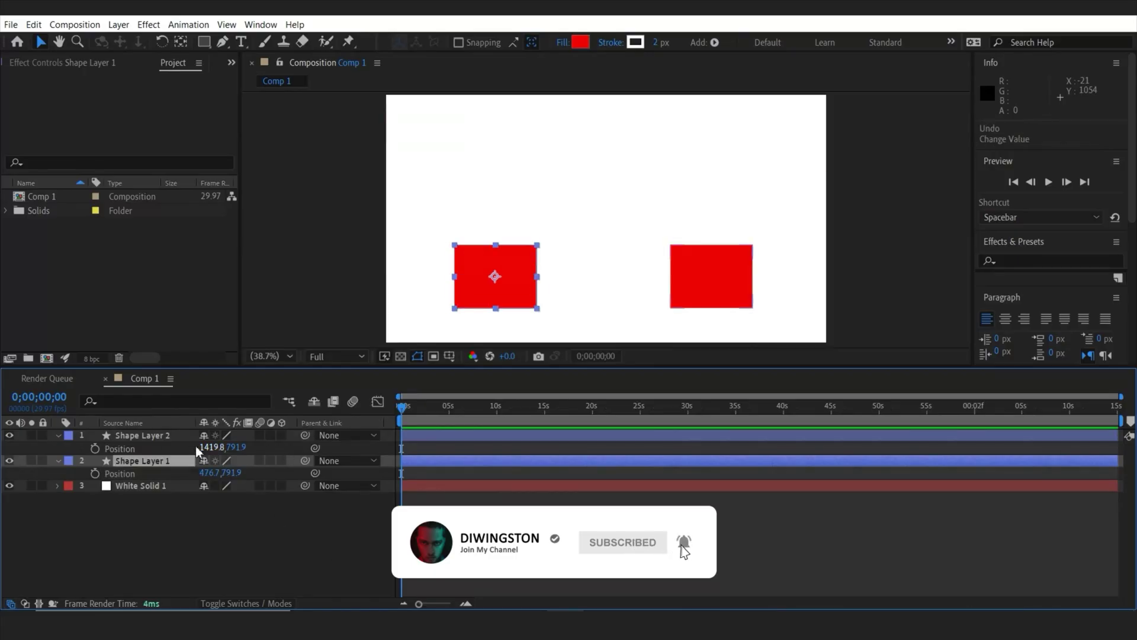
left_click(58, 435)
left_click(58, 448)
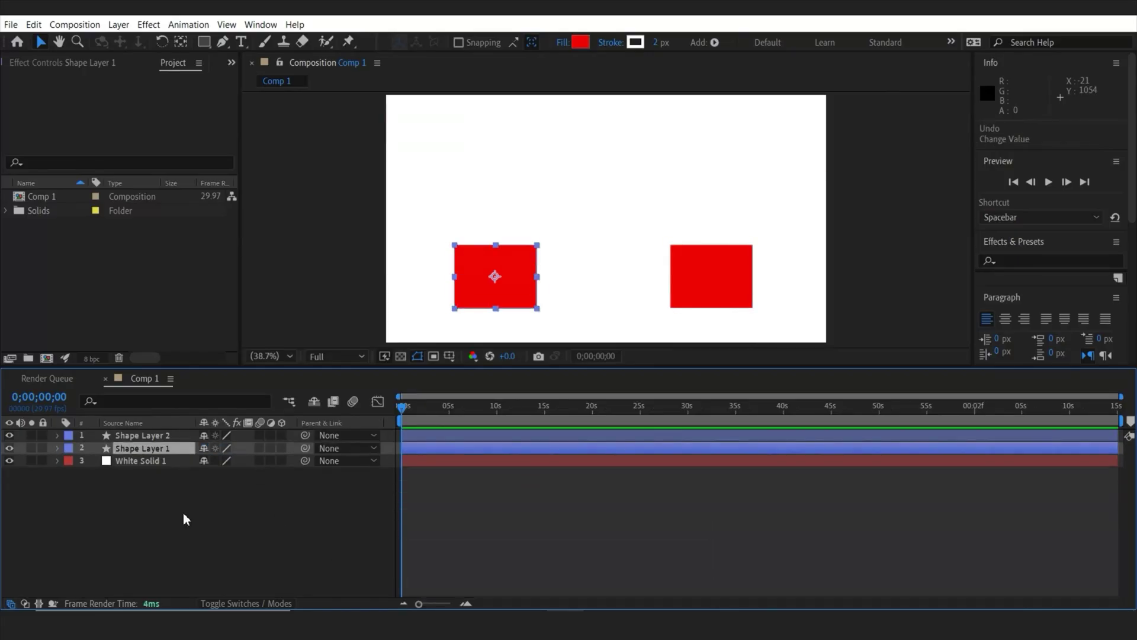
Add a null object to the composition and select it
right_click(250, 523)
mouse_move(379, 370)
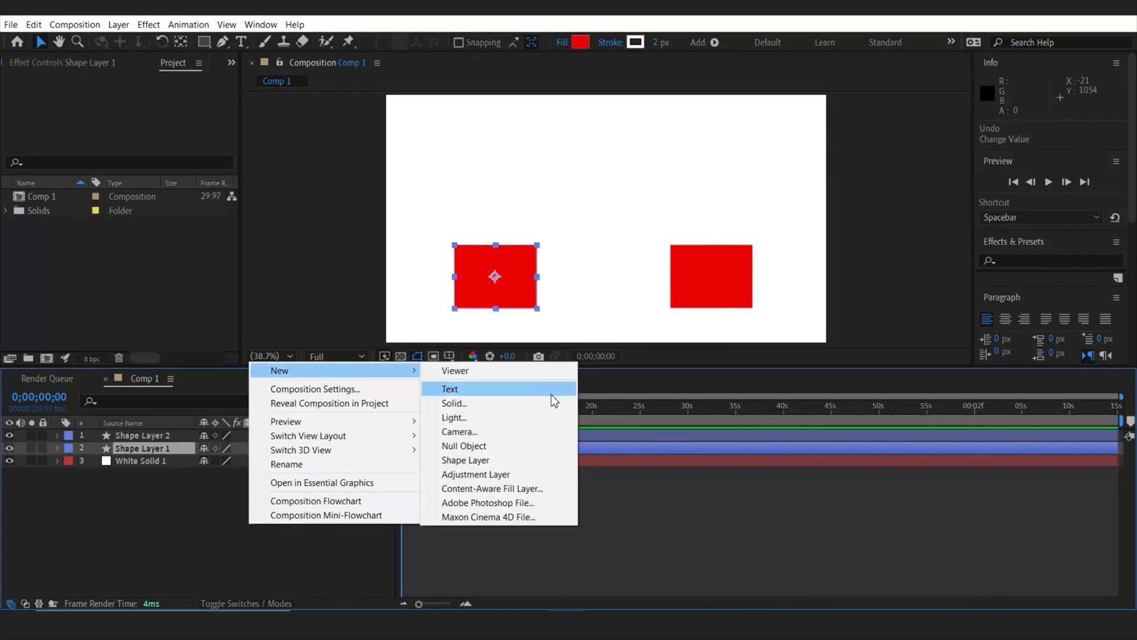
left_click(467, 445)
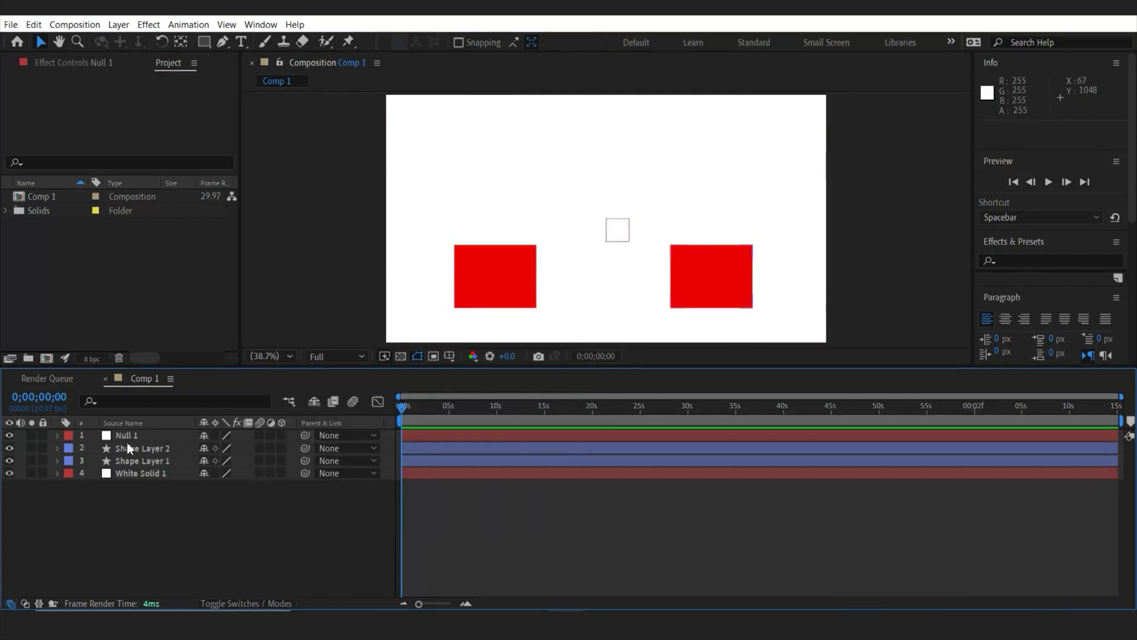
left_click(134, 439)
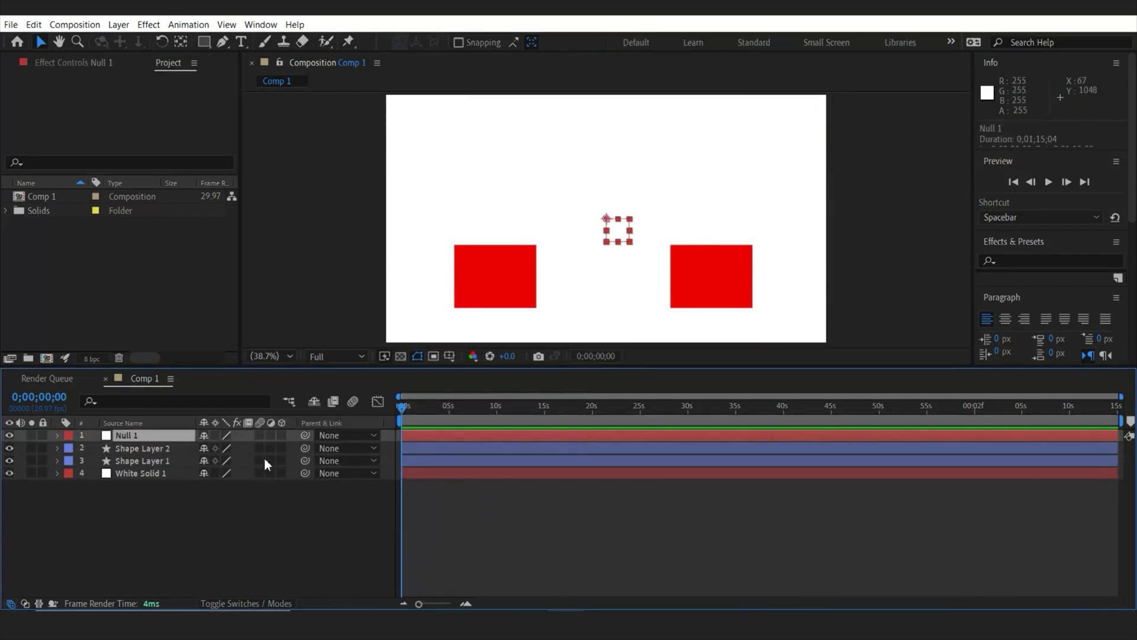
Parent Shape Layer 2 and Shape Layer 1 to Null 1
left_click(137, 449)
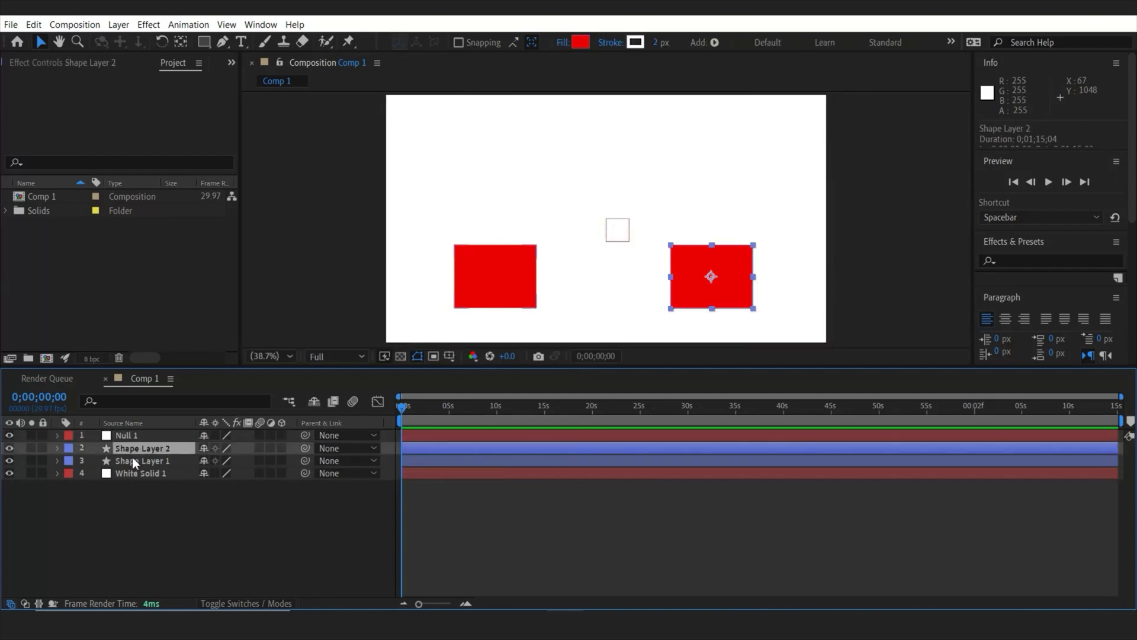
left_click(133, 460, "shift")
left_click_drag(305, 448, 134, 436)
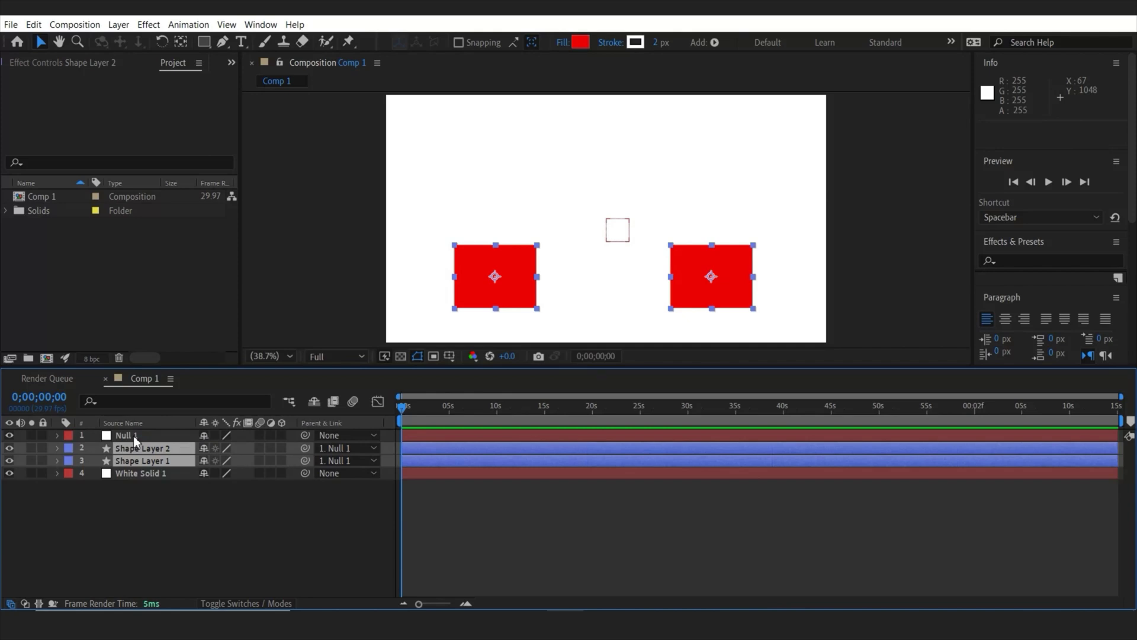
Try moving both rectangles together through Null 1's Position values, undo the changes, and collapse the property
left_click(133, 435)
key("p")
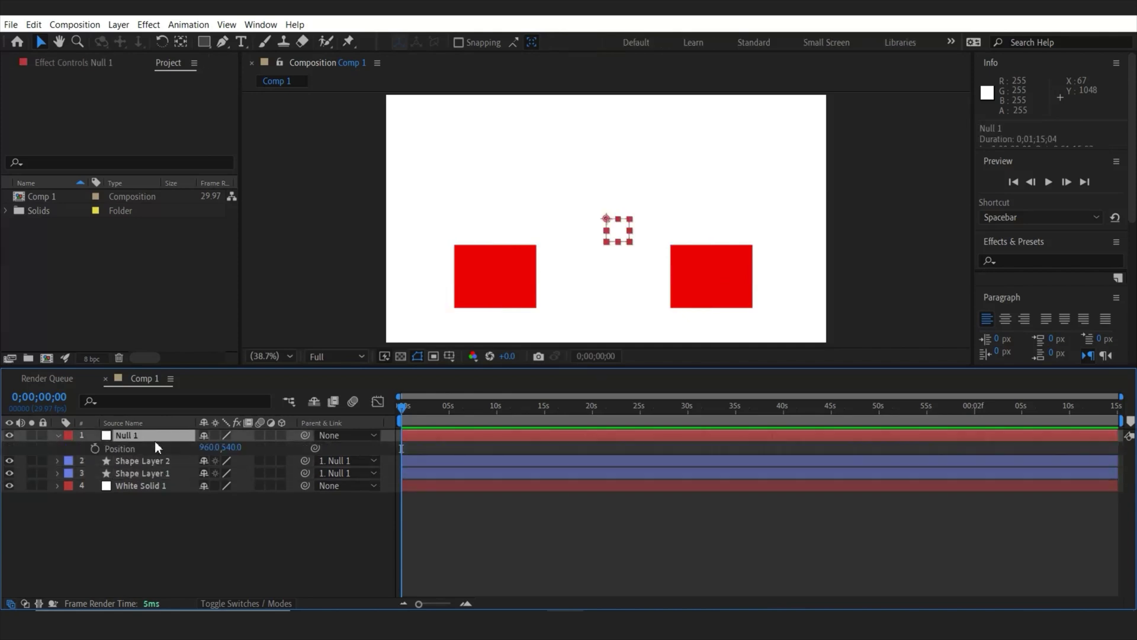
key("ctrl+z")
left_click_drag(230, 448, 313, 441)
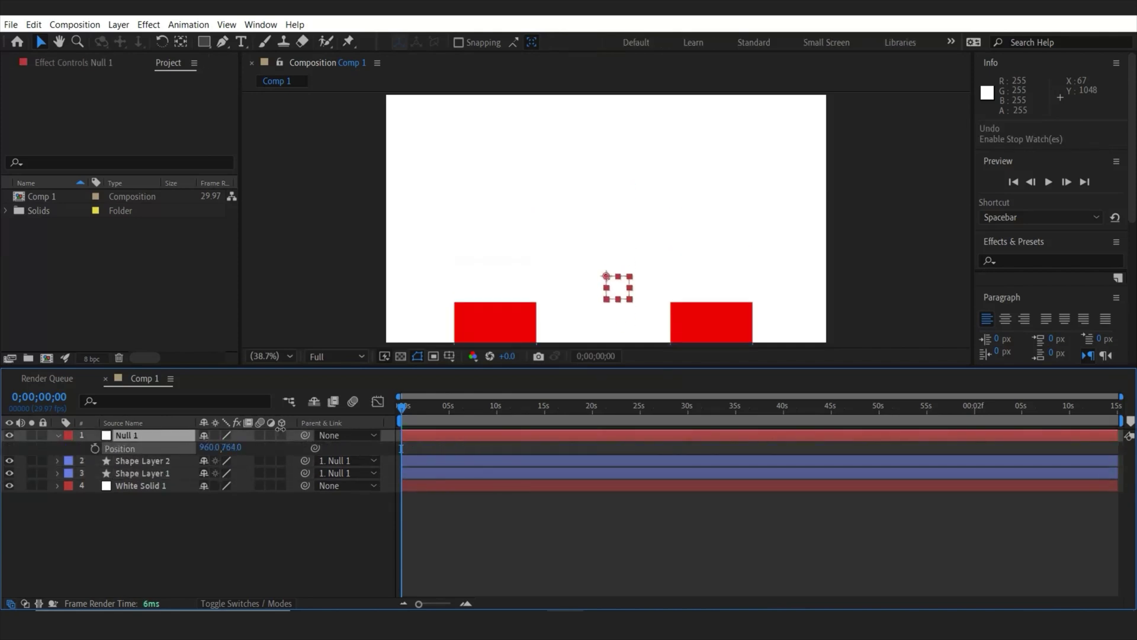
key("ctrl+z")
left_click_drag(214, 448, 112, 473)
key("ctrl+z")
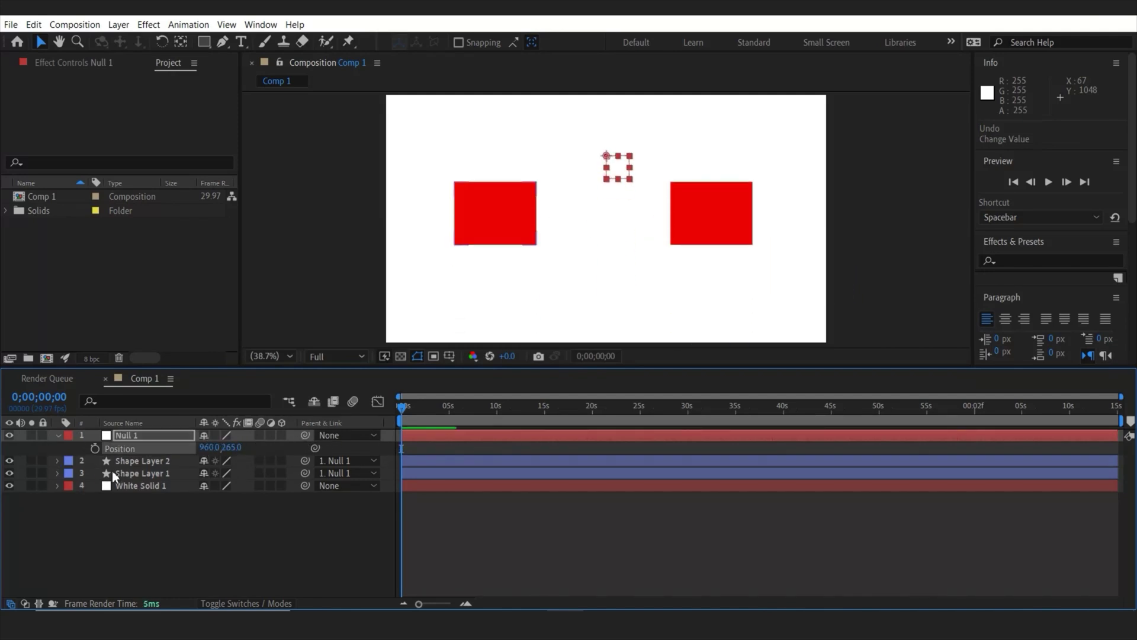
key("ctrl+z")
left_click(58, 436)
left_click(106, 517)
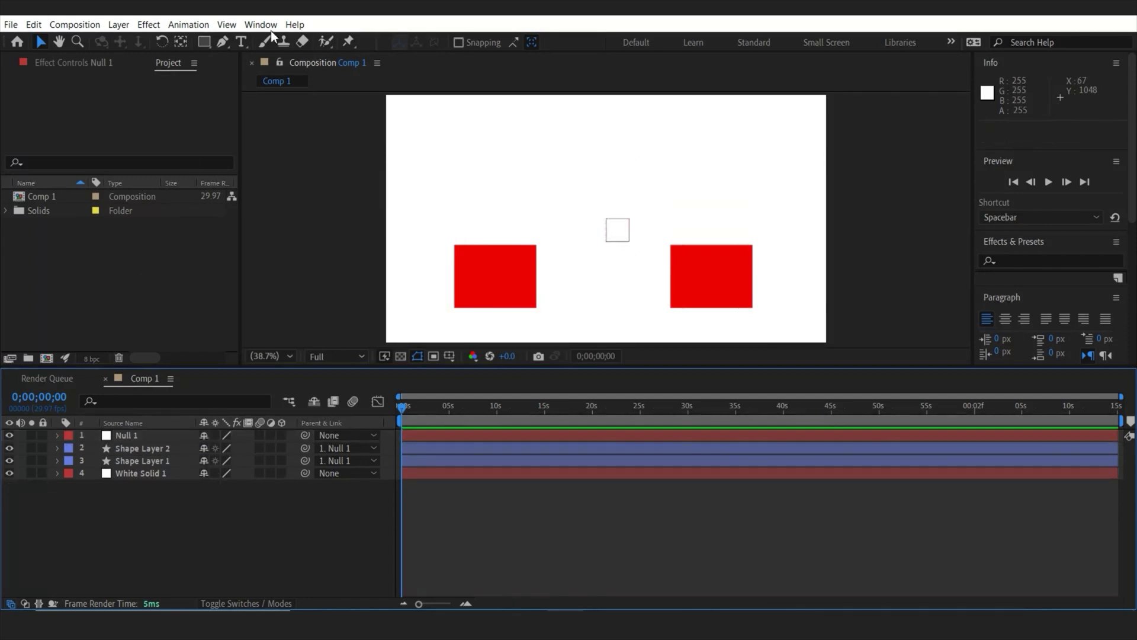
Add a text layer reading "TITLE" to the composition
key("ctrl+alt+shift+t")
type("TITLE")
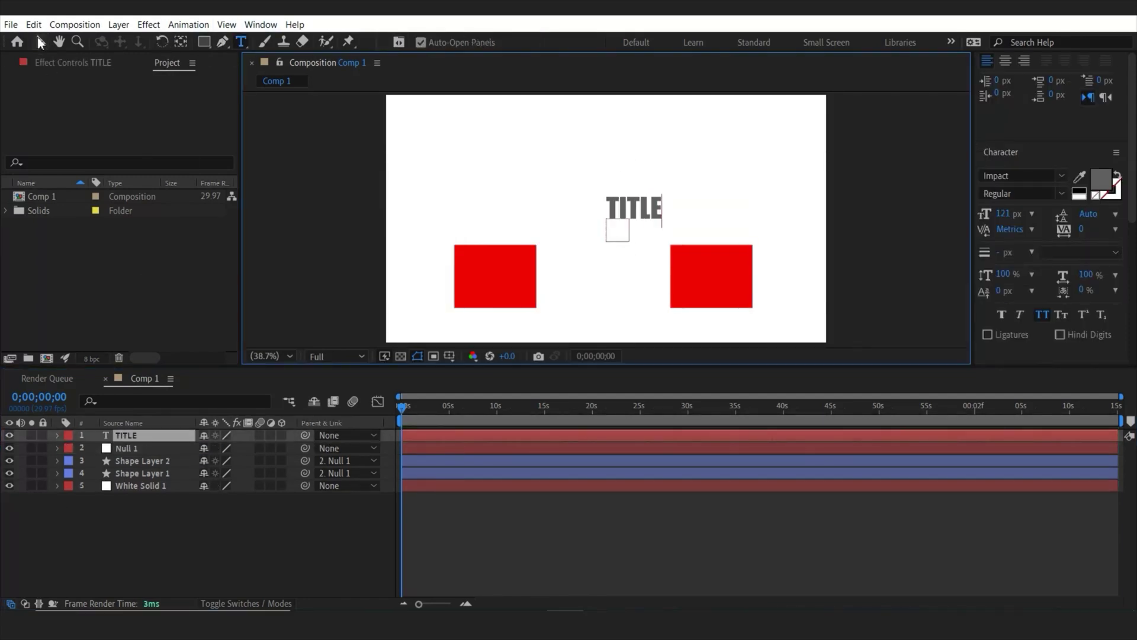
left_click(41, 41)
Try scaling Null 1 with only the rectangles attached, undo the change, and collapse its Scale property
left_click(151, 449)
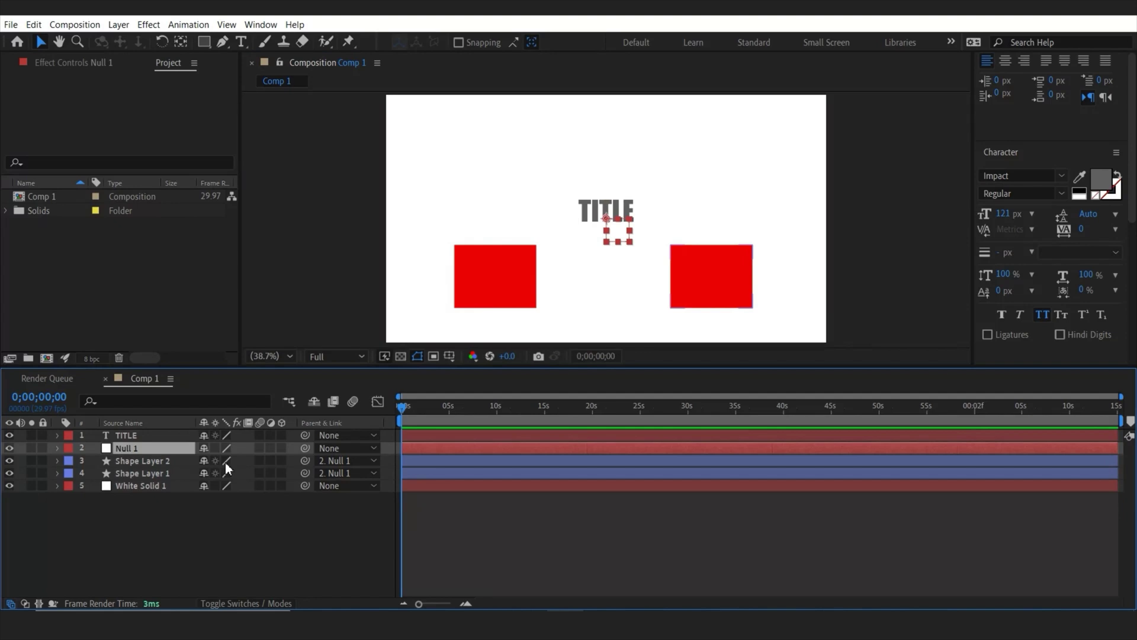
key("s")
mouse_move(255, 461)
left_mouse_down()
mouse_move(271, 456)
mouse_move(242, 460)
left_mouse_up()
key("ctrl+z")
left_click(58, 448)
Move Null 1 above the TITLE layer and parent the TITLE layer to Null 1
left_click(131, 448)
mouse_move(142, 437)
left_mouse_down()
mouse_move(146, 462)
mouse_move(260, 465)
mouse_move(169, 460)
mouse_move(126, 435)
left_mouse_up()
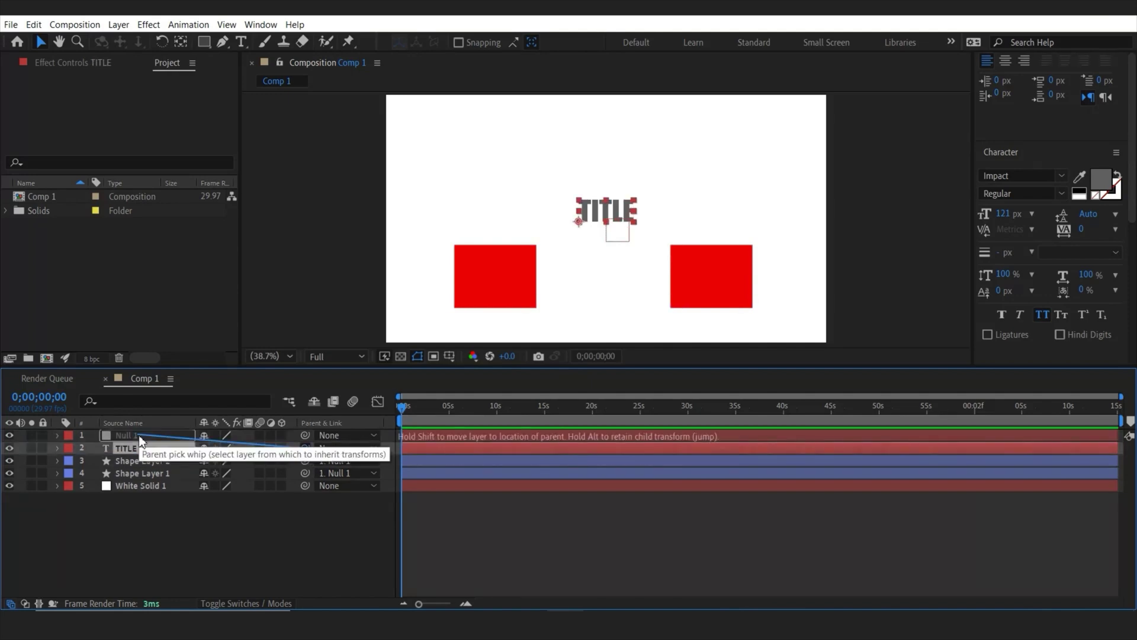
Try scaling the title and both rectangles together through Null 1's Scale, and undo the change
left_click(141, 437)
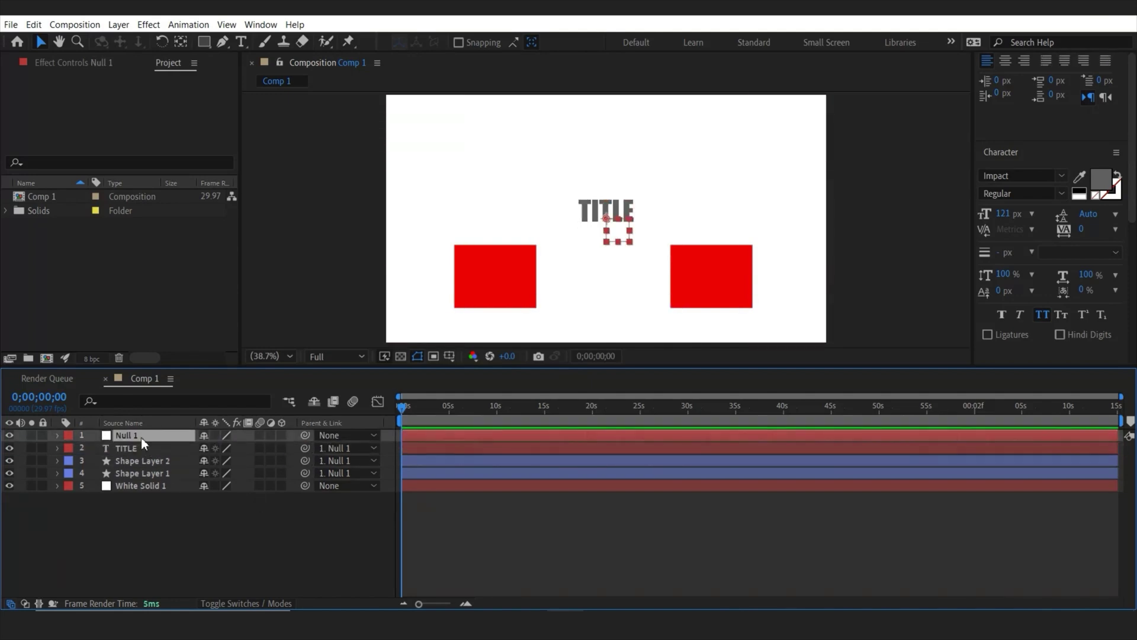
key("s")
mouse_move(240, 451)
left_mouse_down()
mouse_move(270, 449)
mouse_move(257, 449)
left_mouse_up()
key("ctrl+z")
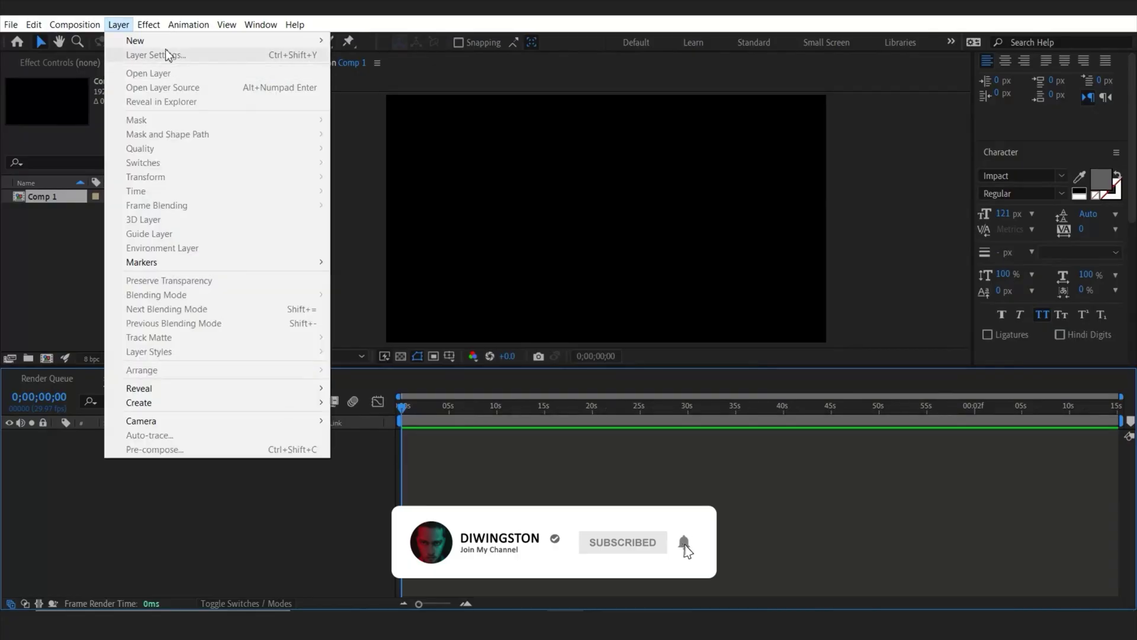
Add a white 1920 x 1080 px solid as the background of the empty composition
mouse_move(222, 46)
left_click(367, 55)
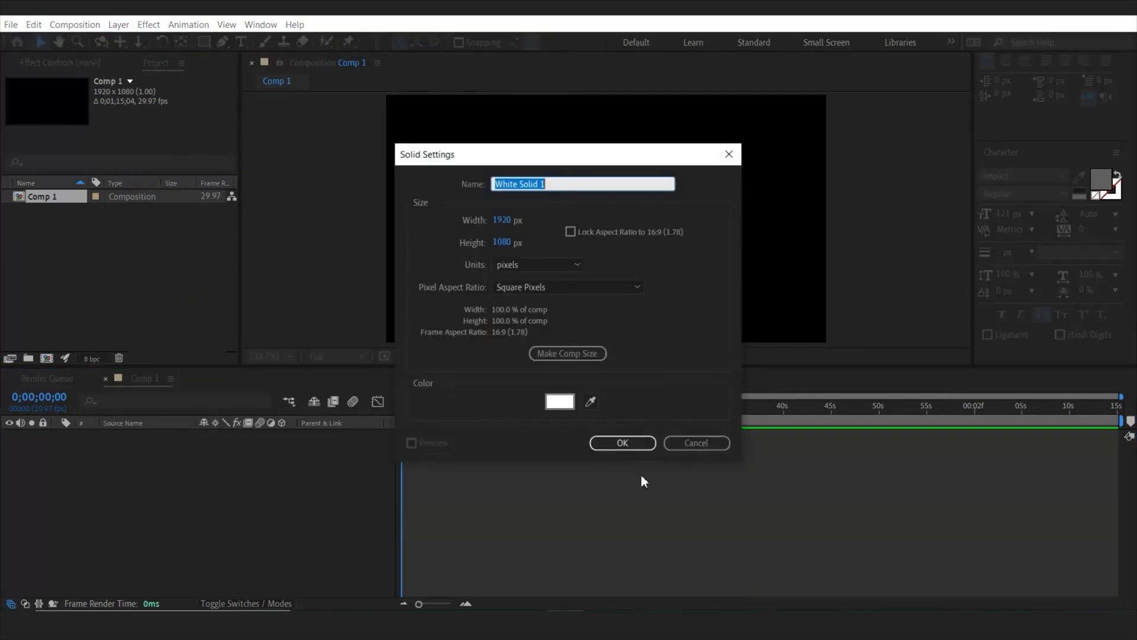
left_click(622, 441)
Draw a larger red rectangle in the lower left of the canvas with its anchor point centered
left_click(203, 42)
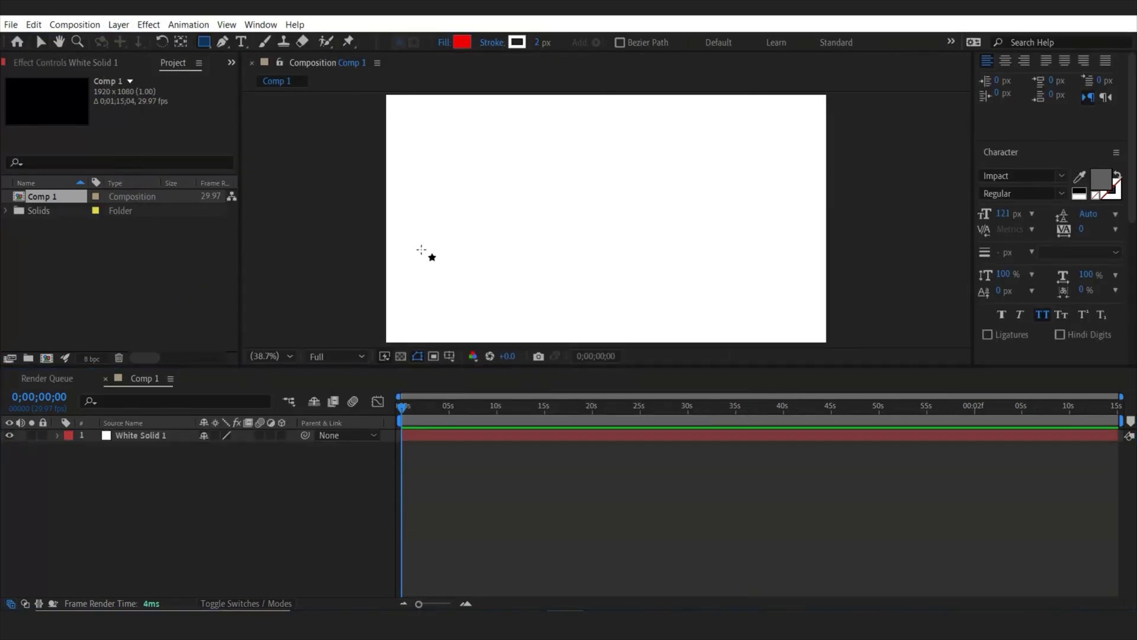
left_click_drag(416, 231, 519, 317)
left_click(181, 43)
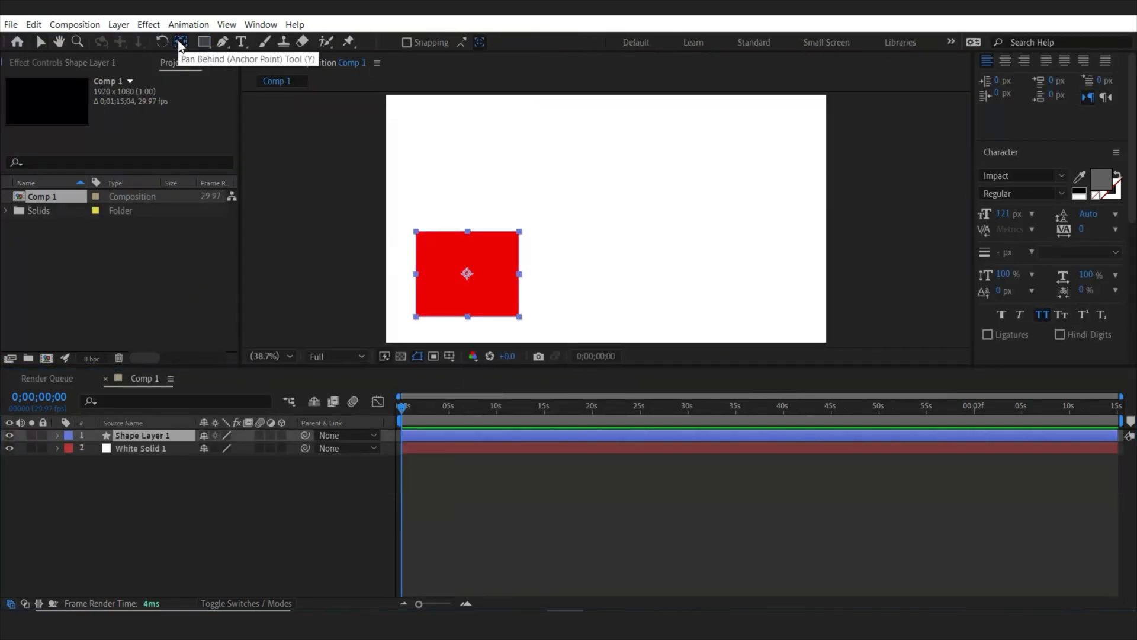
Duplicate the red rectangle twice and arrange the three rectangles side by side in a row
key("ctrl+d")
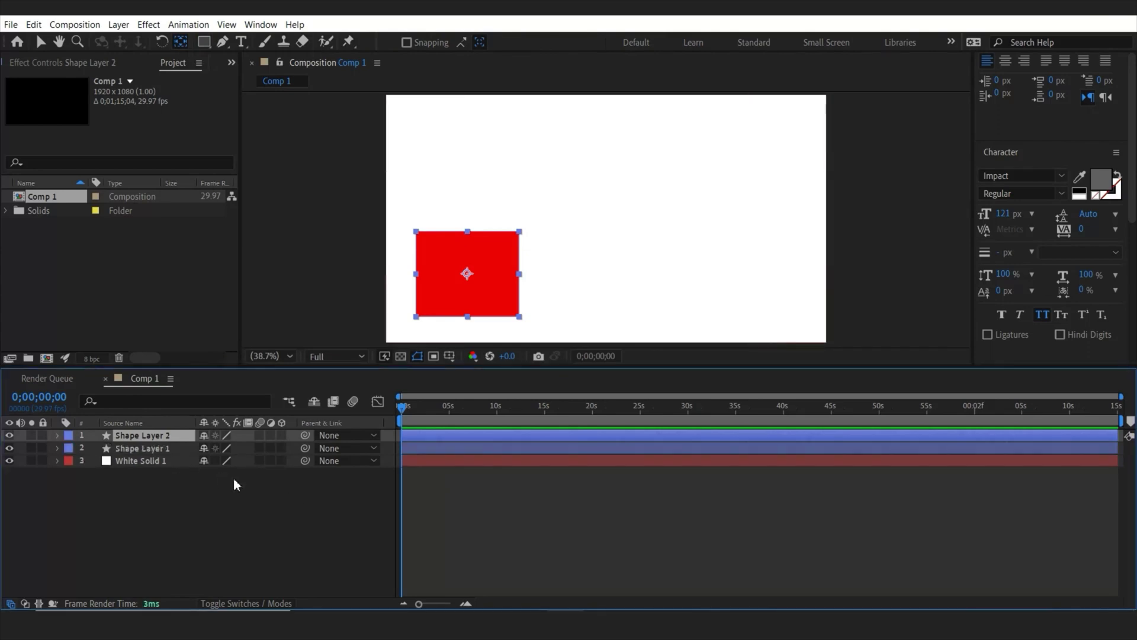
key("v")
left_click_drag(482, 267, 697, 292)
key("ctrl+d")
Reveal the Scale property of Shape Layer 3, Shape Layer 2 and Shape Layer 1
left_click(153, 439)
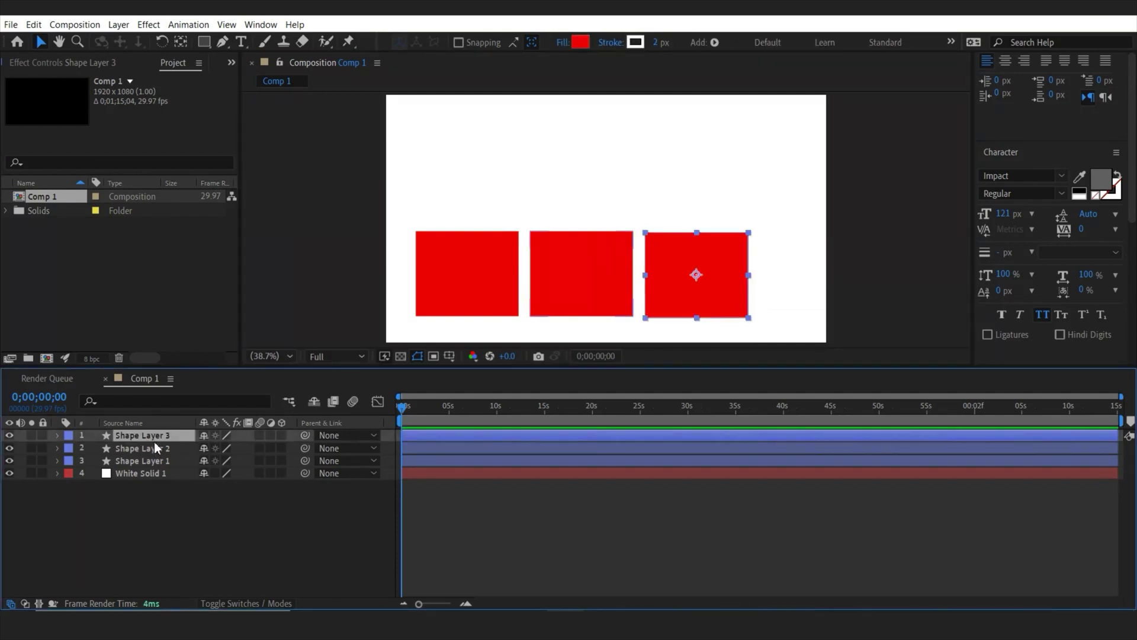
key("s")
left_click(156, 463)
key("s")
left_click(149, 488)
key("s")
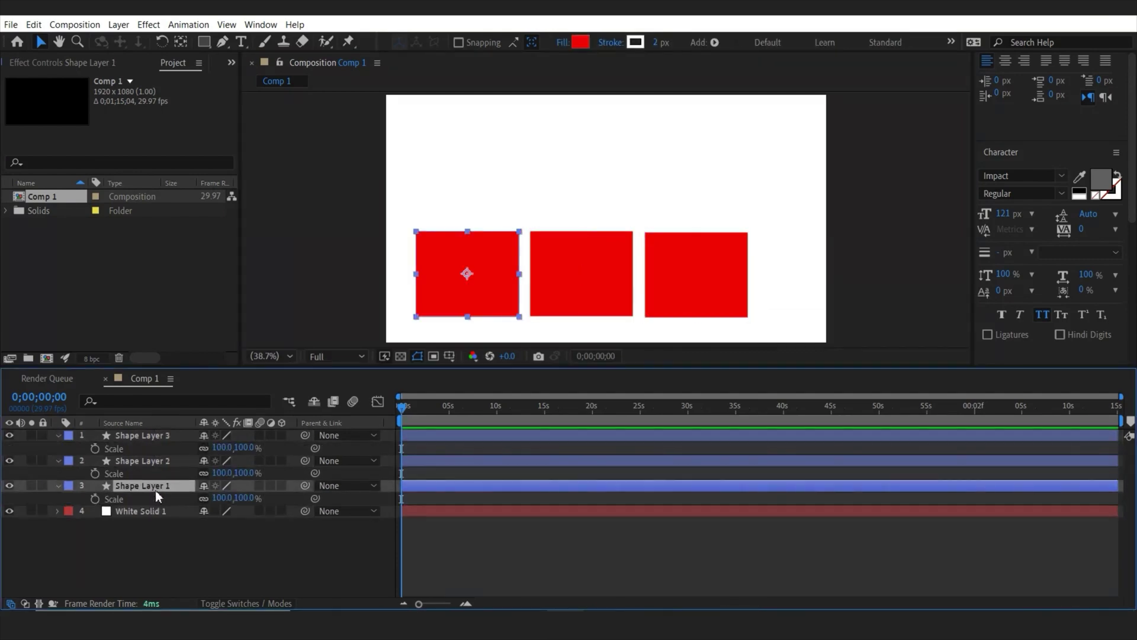
Add a null object and parent Shape Layer 1, Shape Layer 2 and Shape Layer 3 to it
left_click(165, 562)
right_click(213, 555)
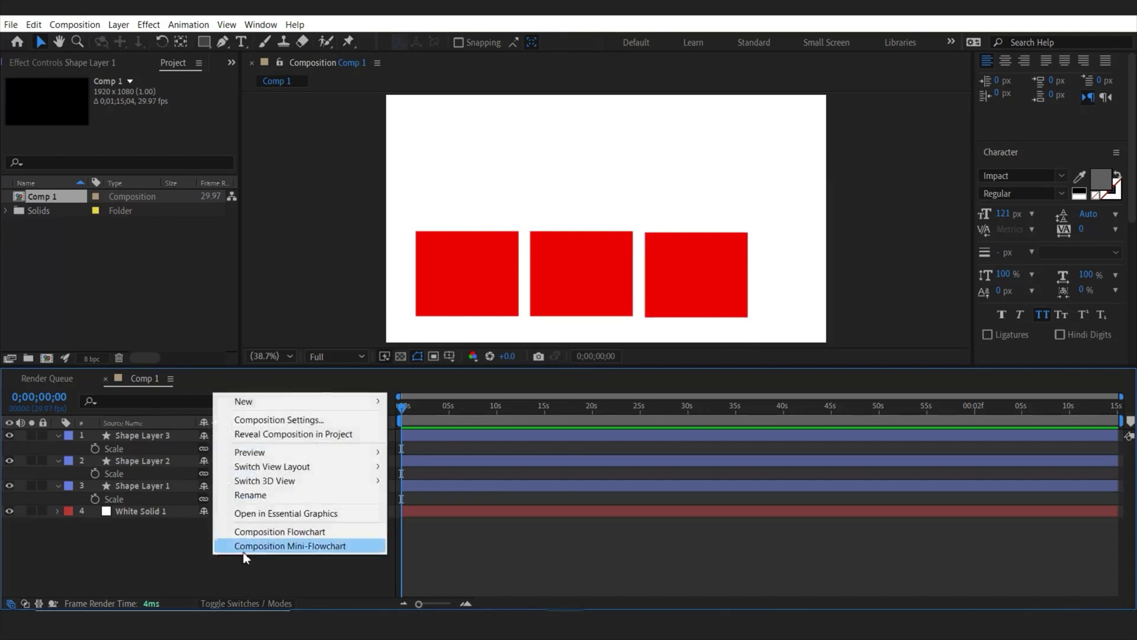
mouse_move(344, 403)
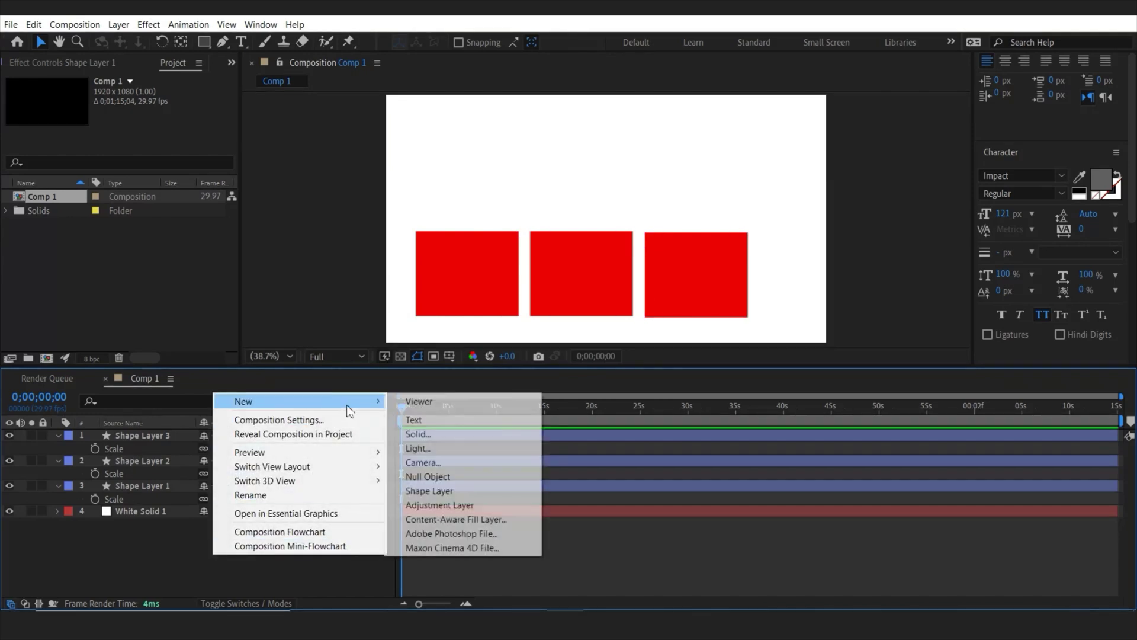
left_click(426, 477)
left_click(143, 448)
left_click(143, 499, "shift")
left_click_drag(304, 499, 131, 436)
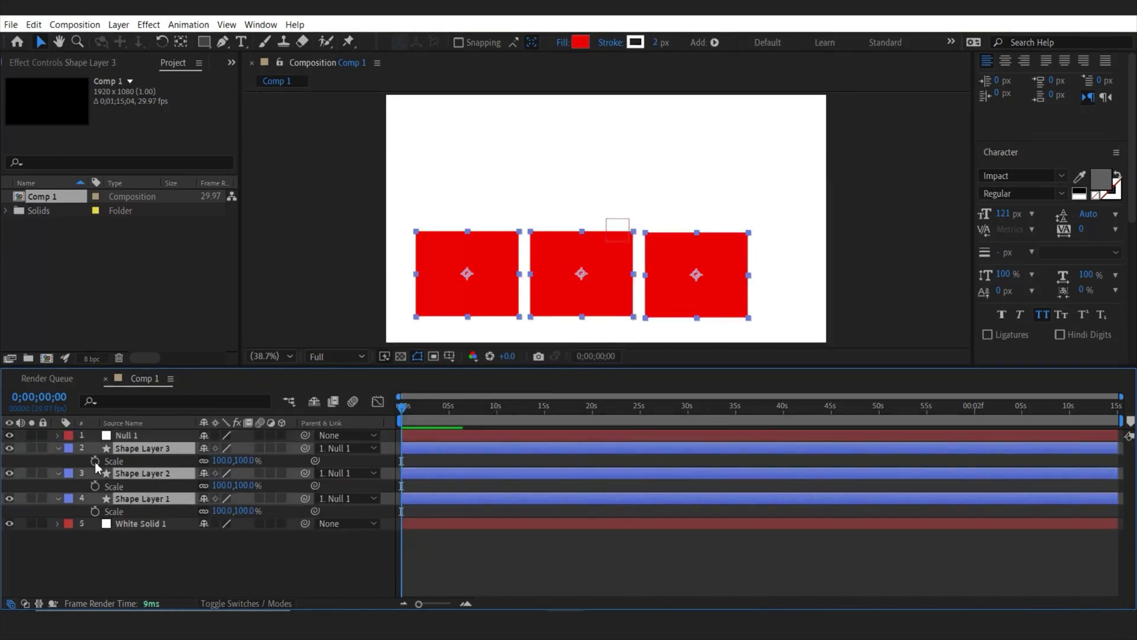
left_click(57, 449)
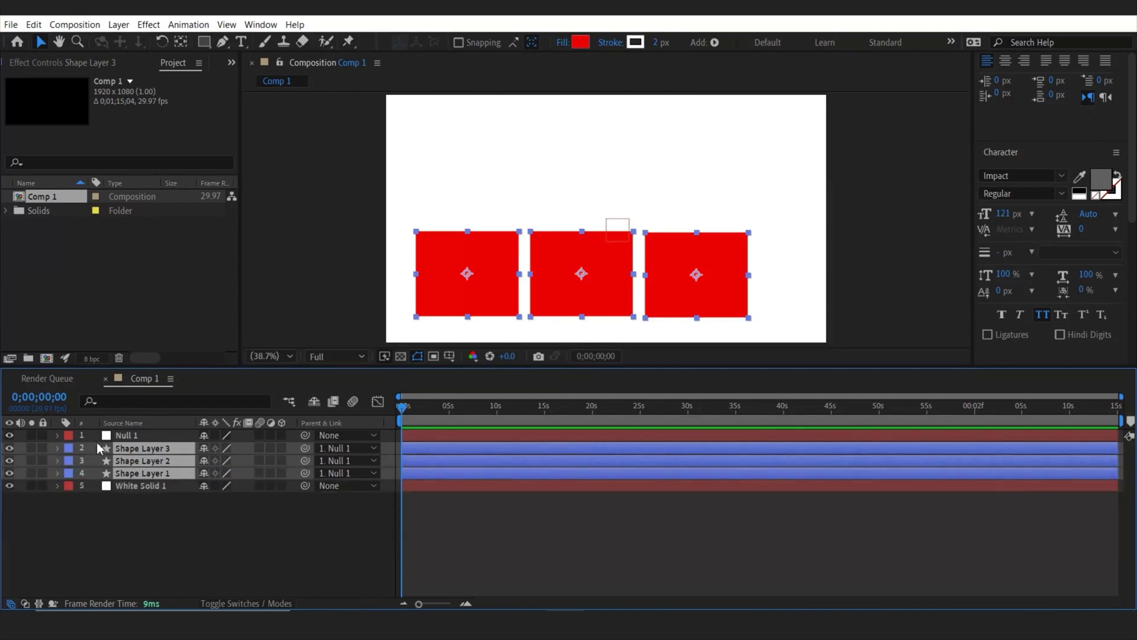
Try scaling and moving the three rectangles together through Null 1, undoing each change
left_click(158, 435)
key("s")
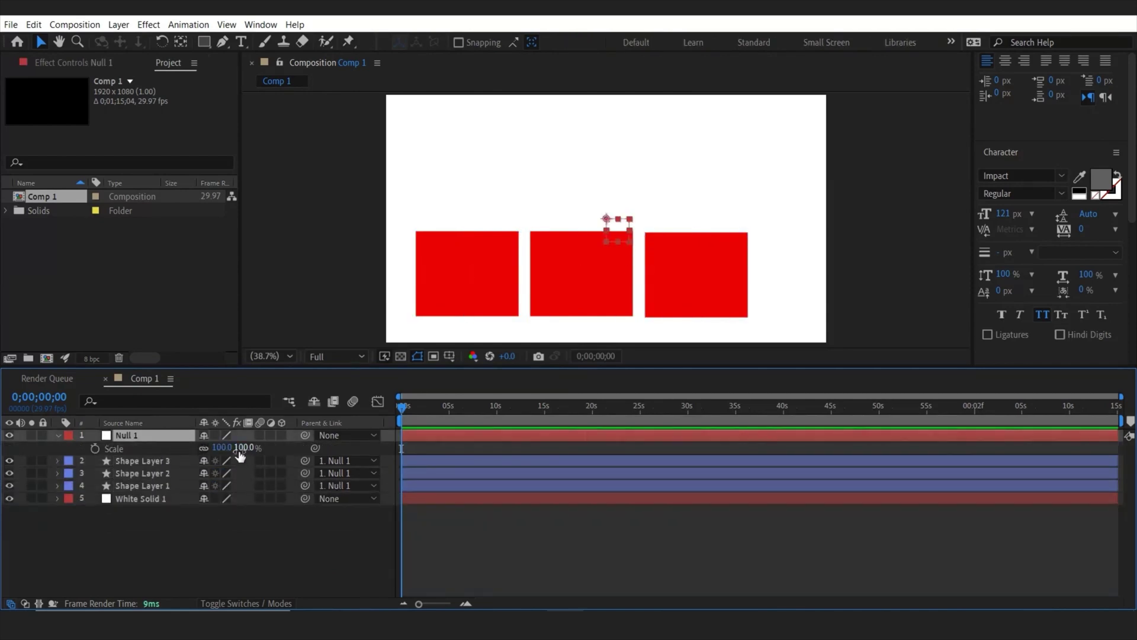
left_click_drag(240, 448, 194, 443)
key("ctrl+z")
left_click_drag(607, 308, 692, 177)
key("ctrl+z")
Scale Null 1 down and move it to position 1552, 219 so the rectangles sit in the canvas's upper right
left_click(147, 437)
key("p")
left_click_drag(232, 448, 10, 439)
key("s")
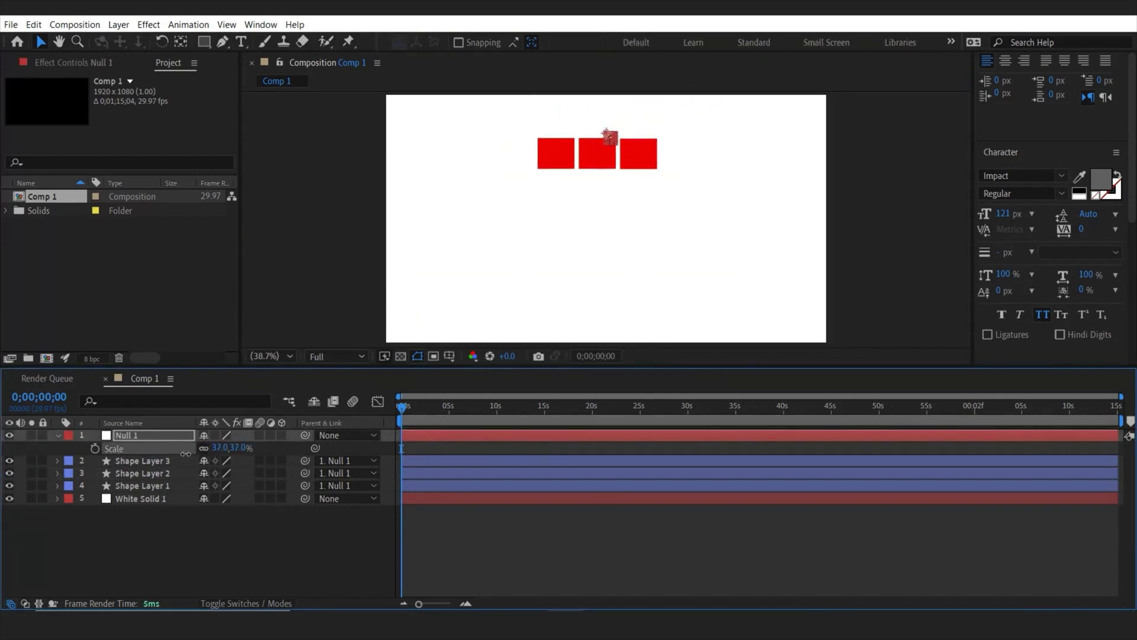
left_click_drag(186, 454, 713, 515)
key("p")
left_click(713, 515)
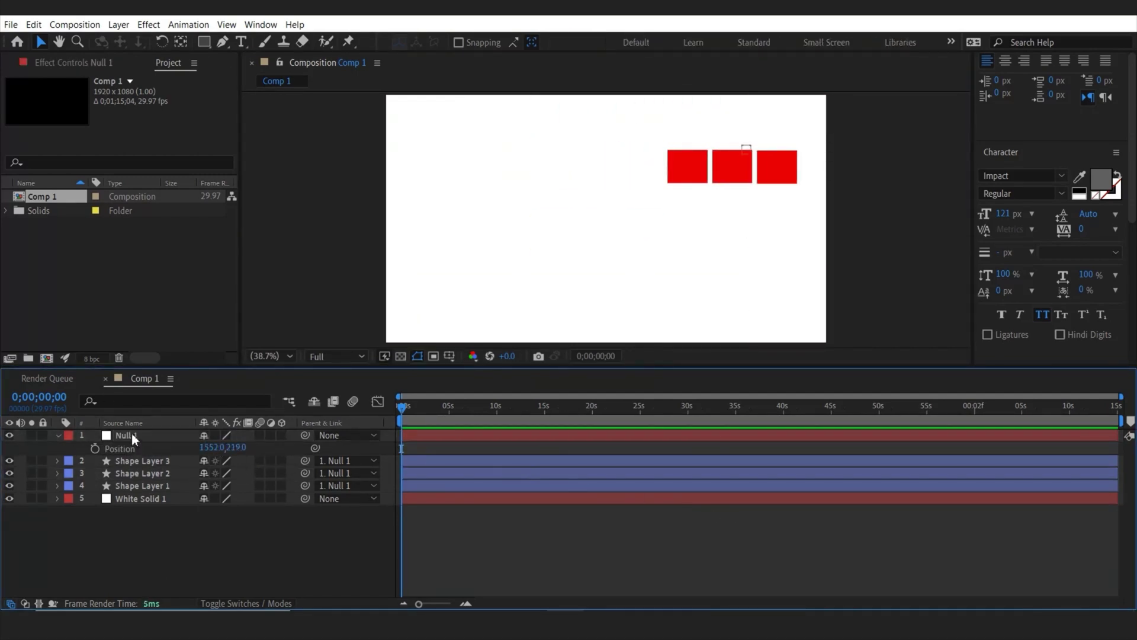
left_click(58, 435)
Draw a circle in the lower left of the canvas and change its fill to cyan
left_click(204, 43)
left_click(257, 73)
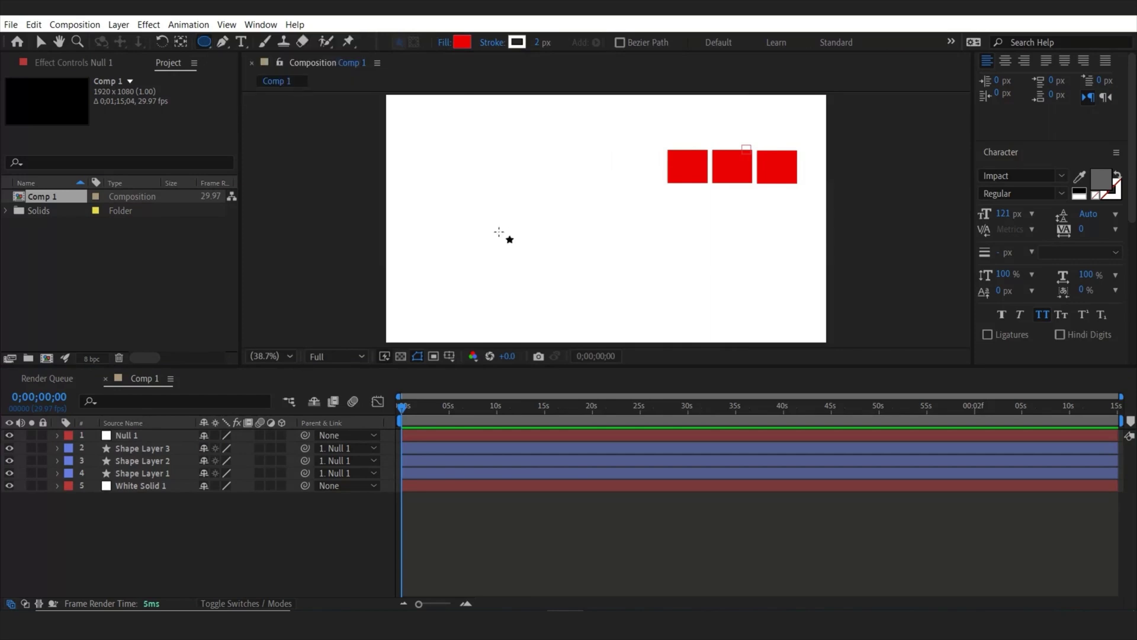
left_click_drag(427, 252, 498, 323)
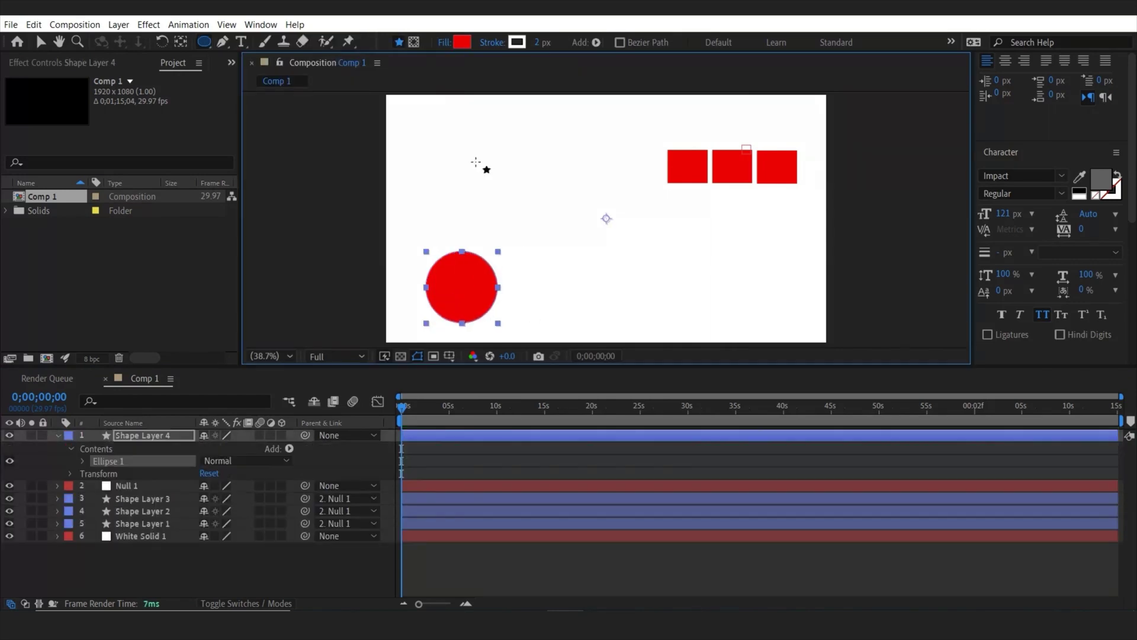
left_click(462, 42)
left_click(940, 214)
left_click(57, 436)
left_click(58, 436)
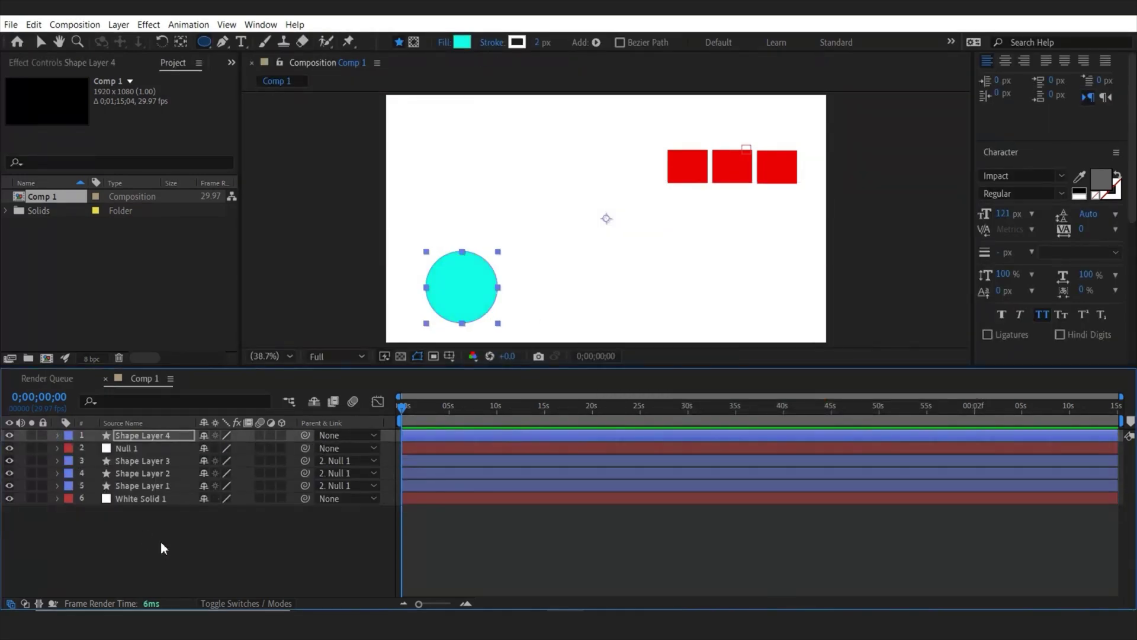
Duplicate the cyan circle twice and arrange the three circles side by side in a row
left_click(160, 542)
left_click(139, 438)
key("ctrl+d")
key("ctrl+d")
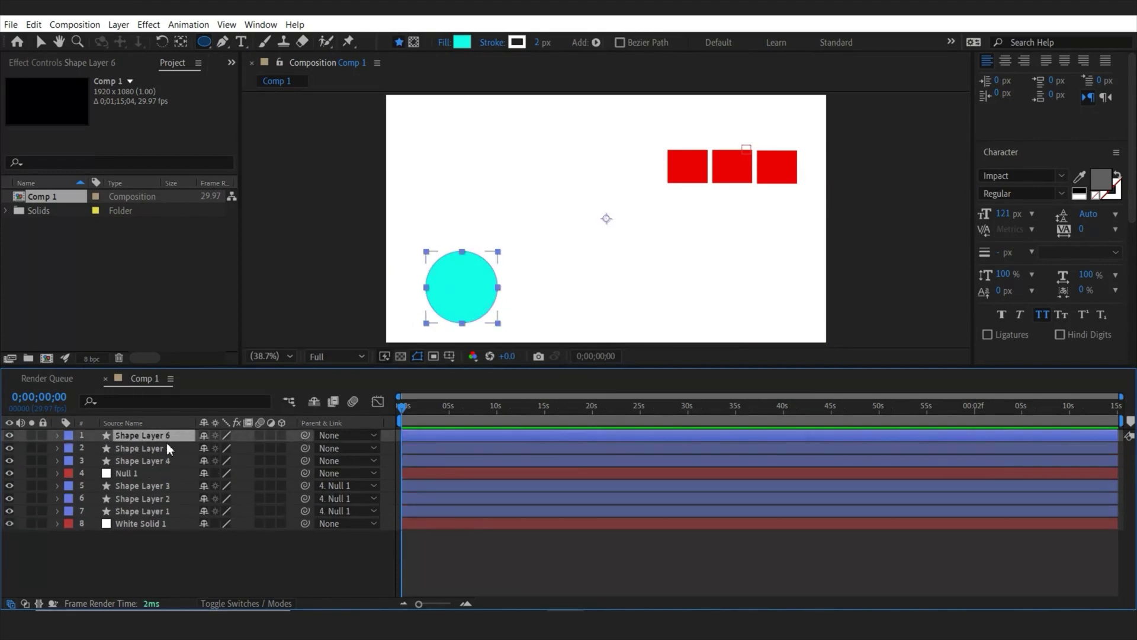
left_click(202, 450)
key("v")
left_click_drag(458, 297, 546, 298)
left_click_drag(487, 298, 637, 285)
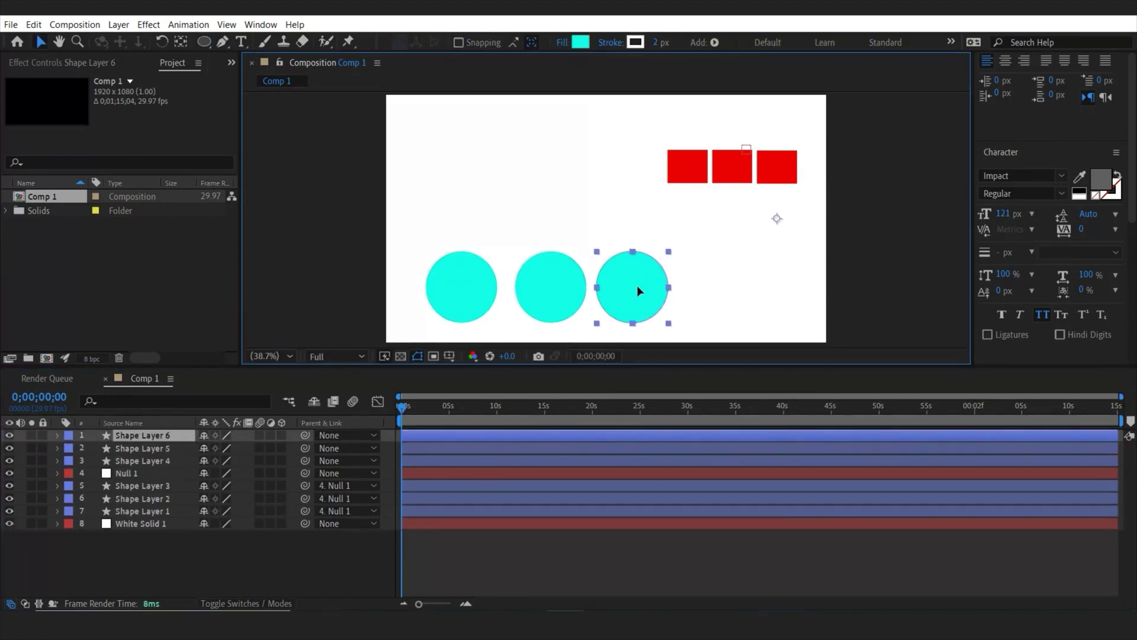
Add a second null object and parent Shape Layer 4, Shape Layer 5 and Shape Layer 6 to it
right_click(173, 557)
mouse_move(281, 398)
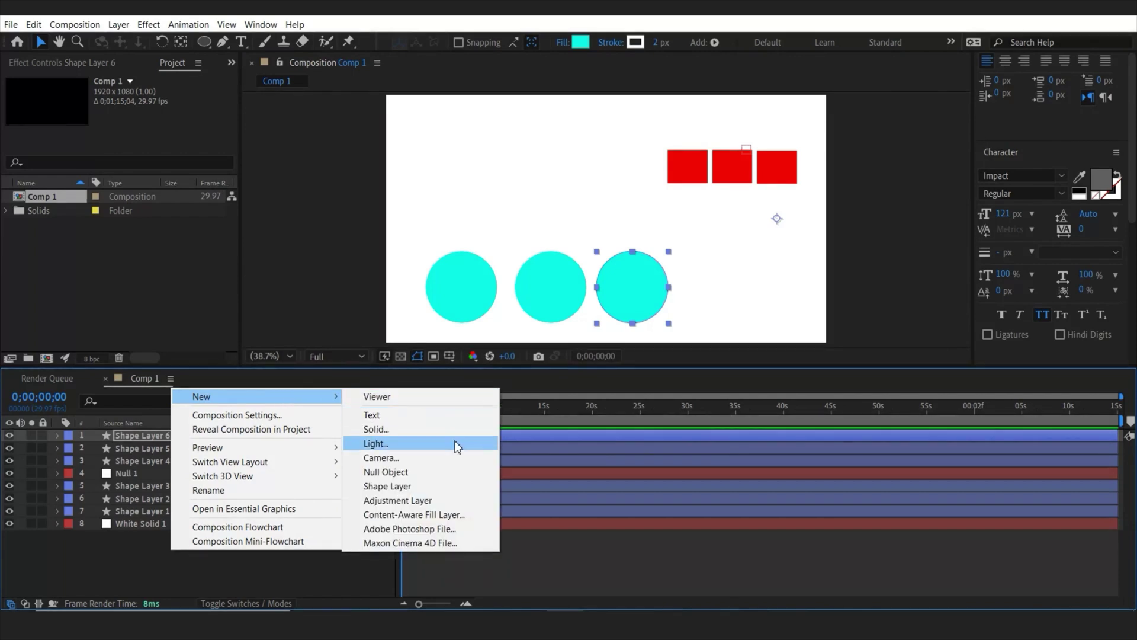
left_click(398, 469)
left_click(144, 450)
left_click(143, 460, "ctrl")
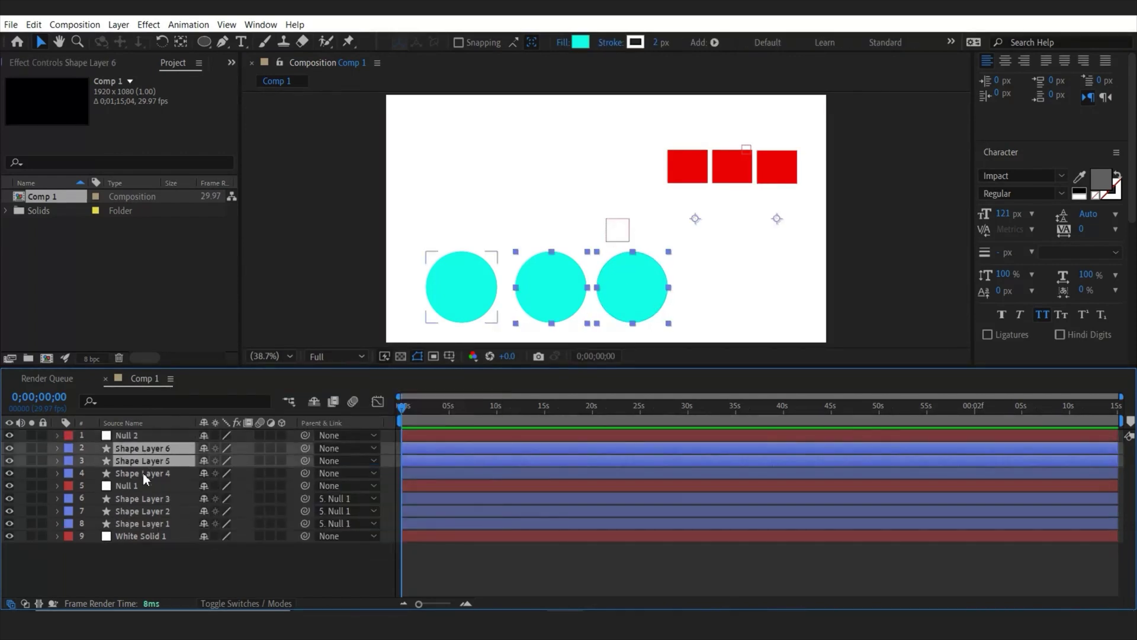
left_click(143, 472, "ctrl")
left_click_drag(171, 433, 164, 438)
Scale Null 2 to 72% and move it left to position 771, 540
left_click(164, 436)
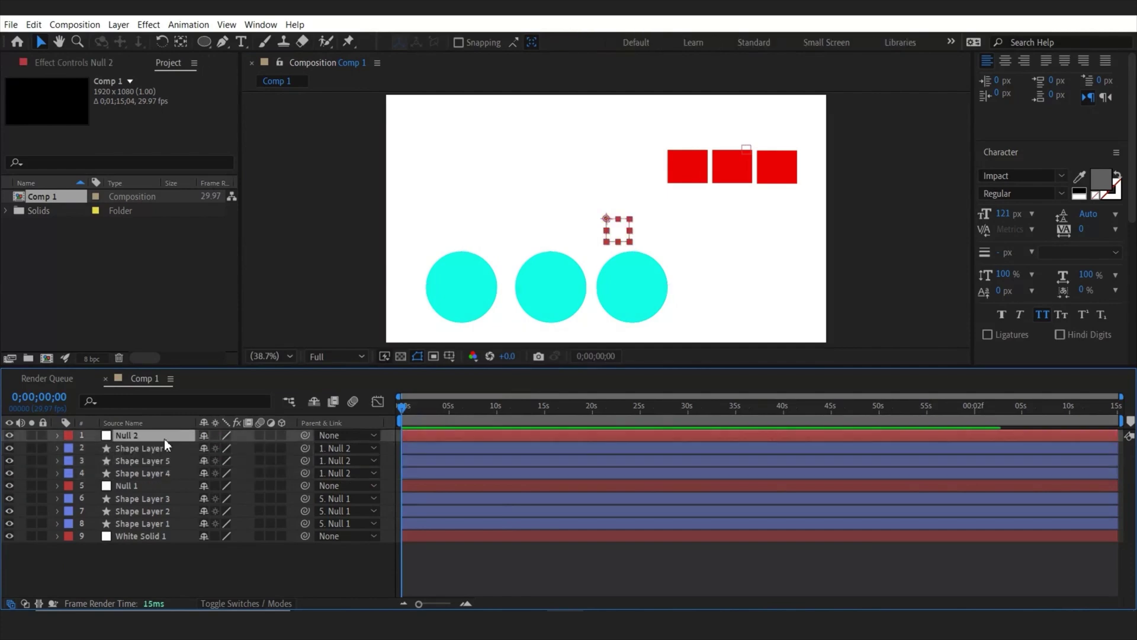
key("s")
left_click_drag(630, 242, 621, 238)
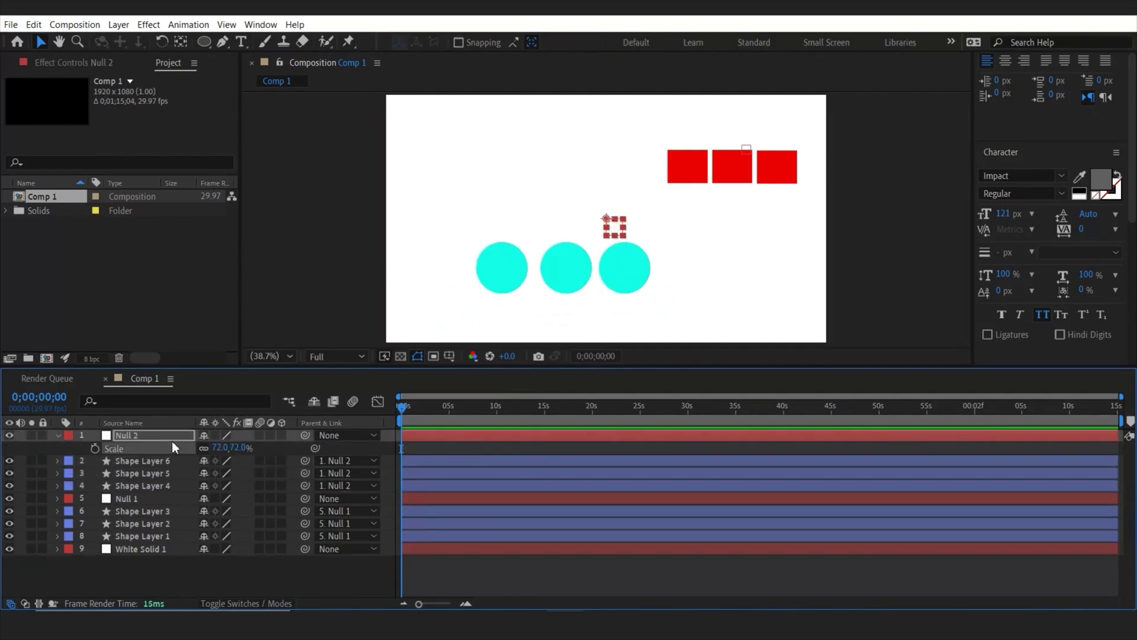
key("p")
left_click_drag(231, 448, 59, 448)
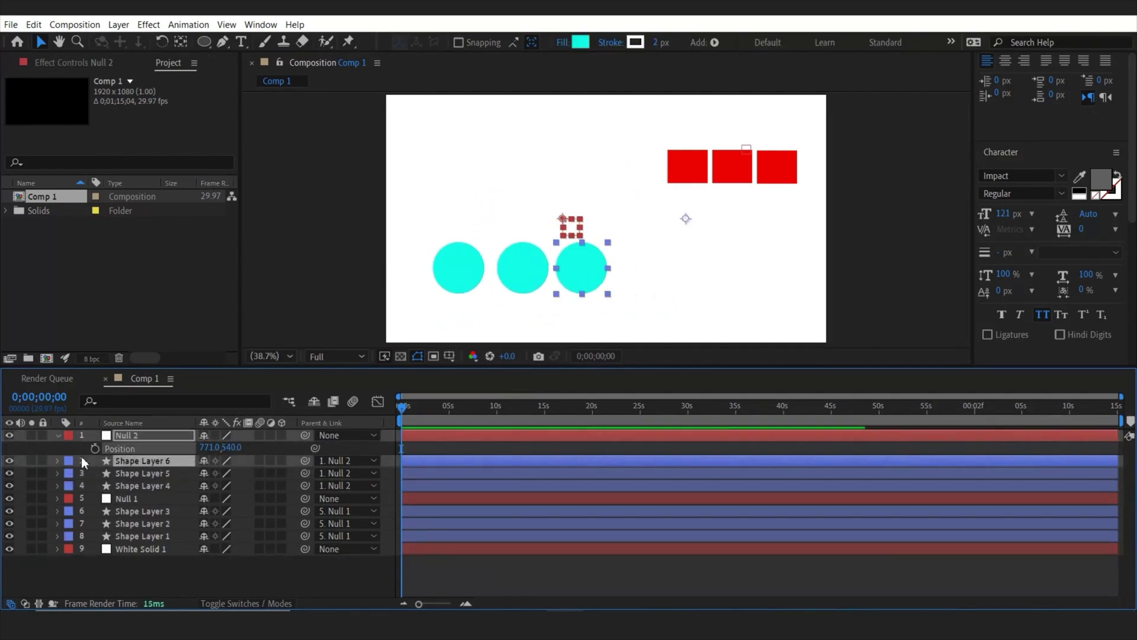
left_click(58, 436)
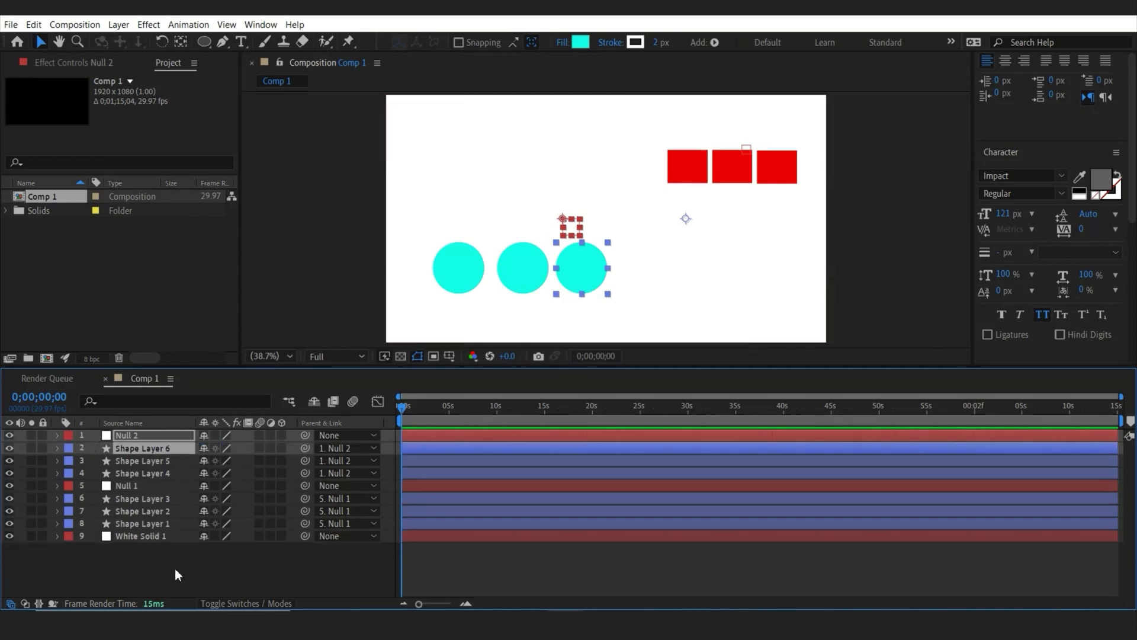
Animate Null 2's position with keyframes at 0 and 2 seconds so the circles travel to the right
left_click(175, 573)
left_click(134, 438)
key("p")
left_click(95, 449)
left_click_drag(399, 408, 421, 409)
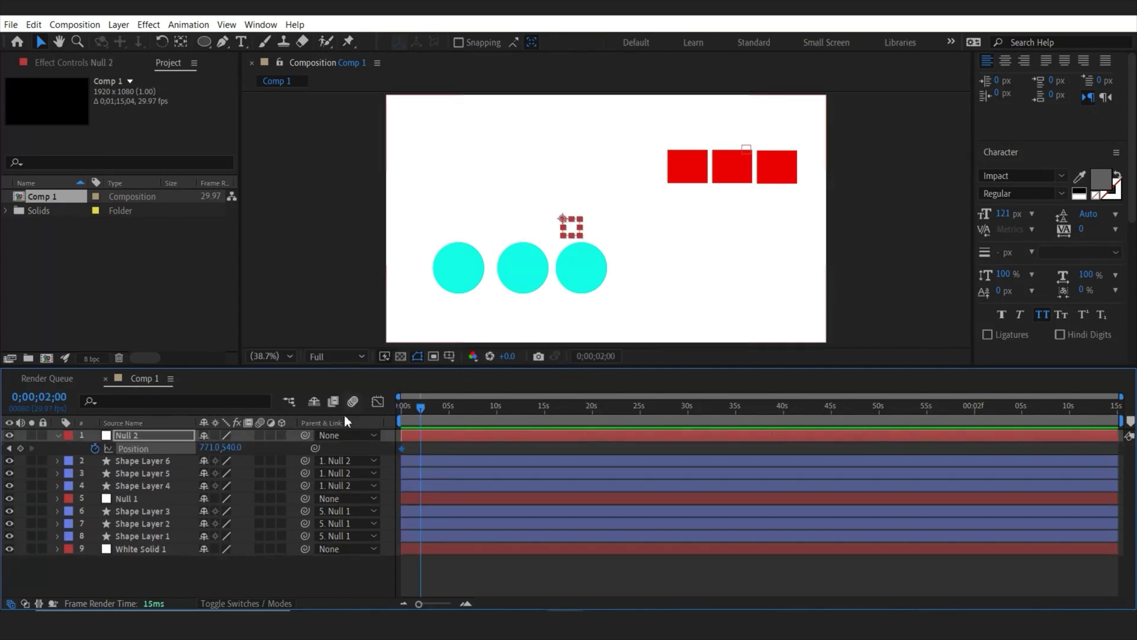
left_click_drag(208, 447, 759, 485)
left_click(58, 435)
Animate Null 1's position with keyframes at 0 and 2 seconds so the rectangles travel to the left
left_click_drag(417, 409, 400, 408)
left_click(123, 487)
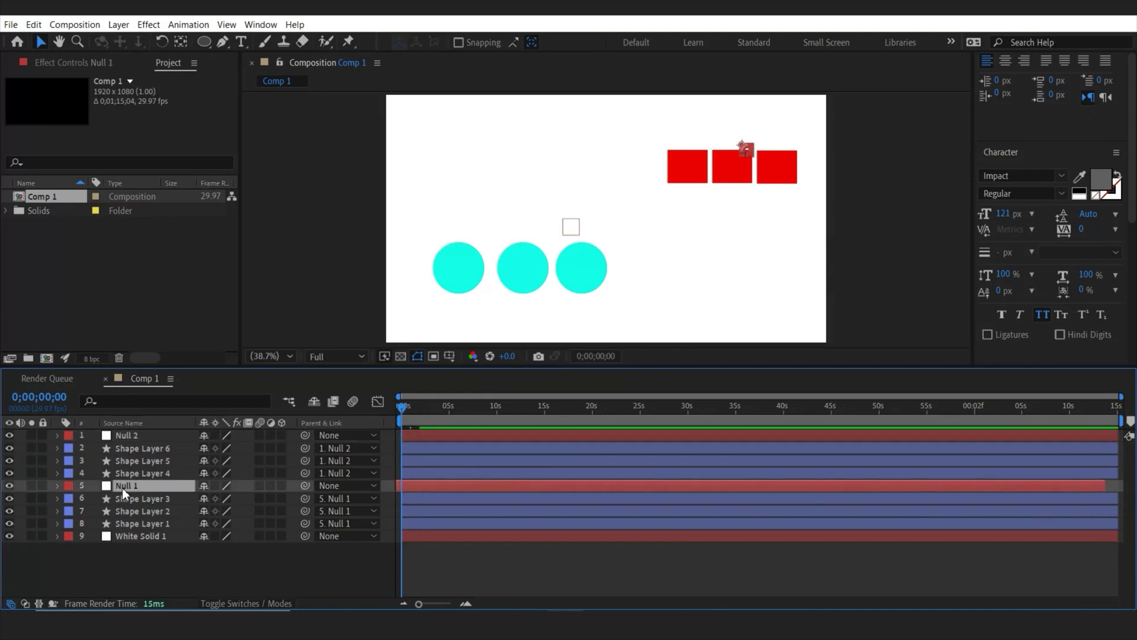
key("p")
left_click(94, 498)
left_click(420, 409)
left_click_drag(208, 497, 141, 497)
left_click(57, 485)
Play the animation from the start to check the opposing movement of the rectangles and circles
left_click(266, 549)
left_click_drag(420, 409, 329, 421)
key("space")
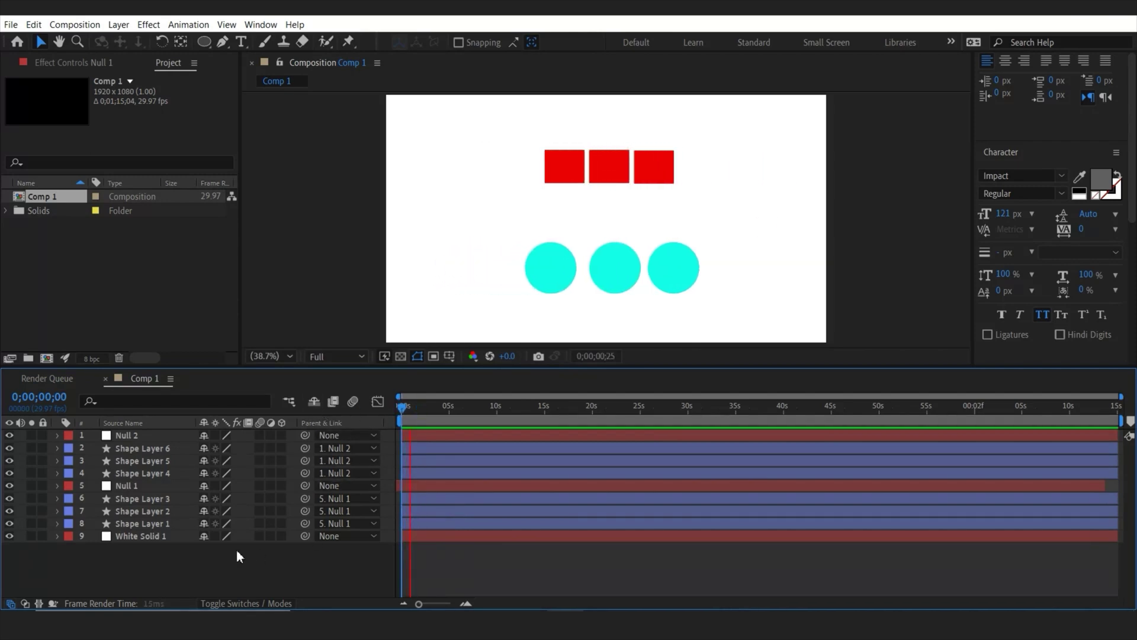
left_click(422, 407)
left_click_drag(417, 407, 321, 425)
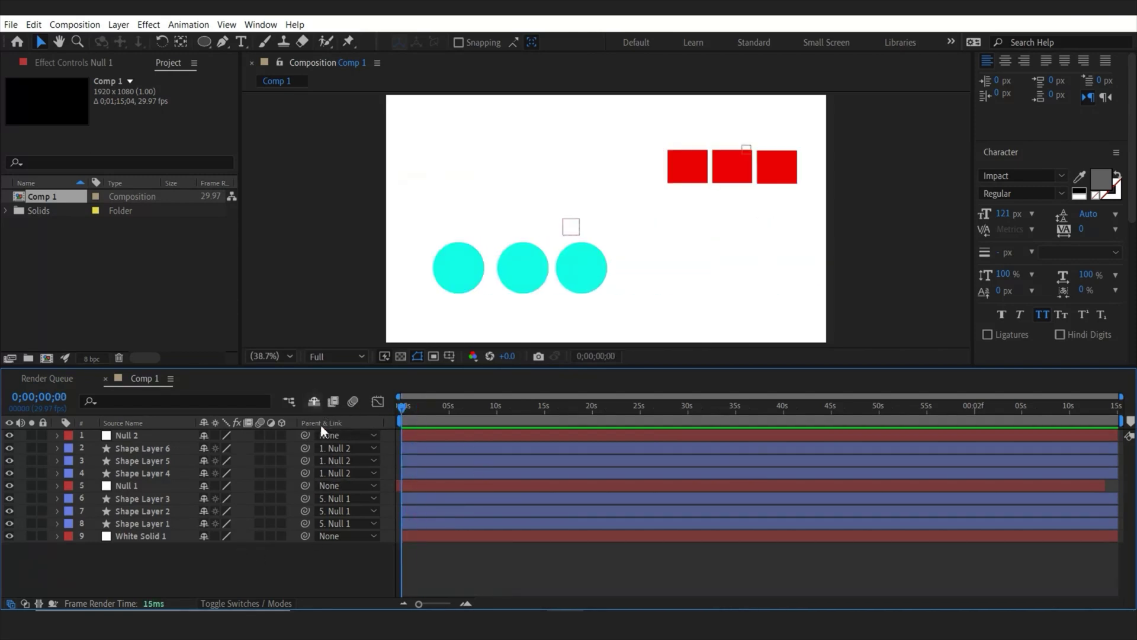
key("space")
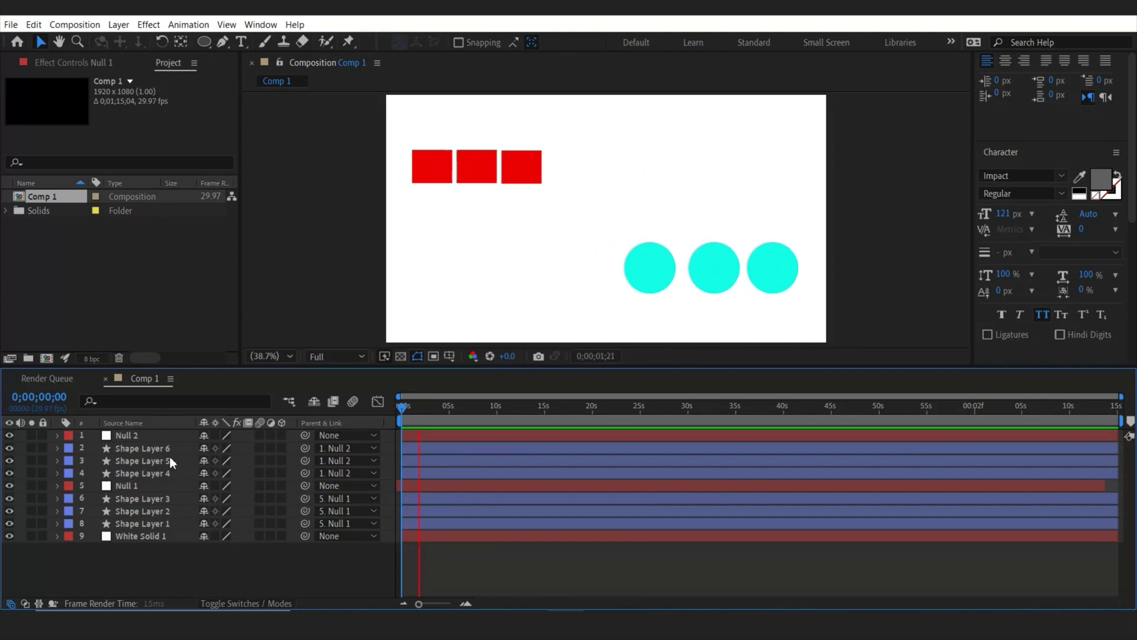
Create a second composition at 1920 x 1080 px with the HDTV 1080 29.97 preset
left_click(75, 24)
left_click(88, 40)
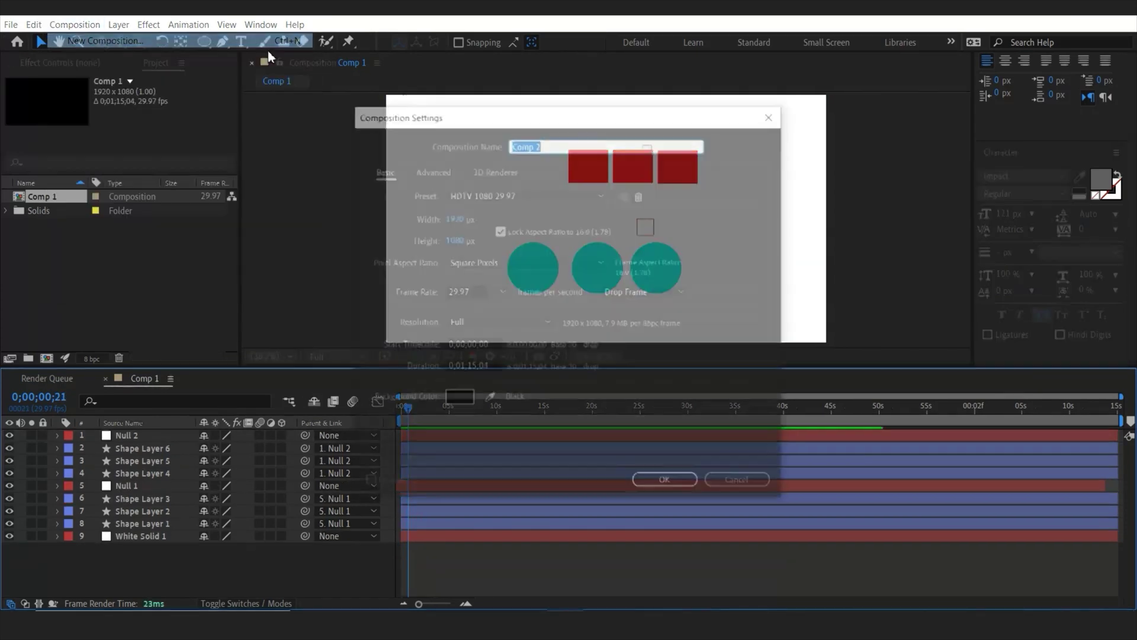
left_click(654, 481)
Add a 1920 x 1080 px solid in cyan 47F8EA as the sky background of Comp 2
left_click(119, 24)
mouse_move(140, 38)
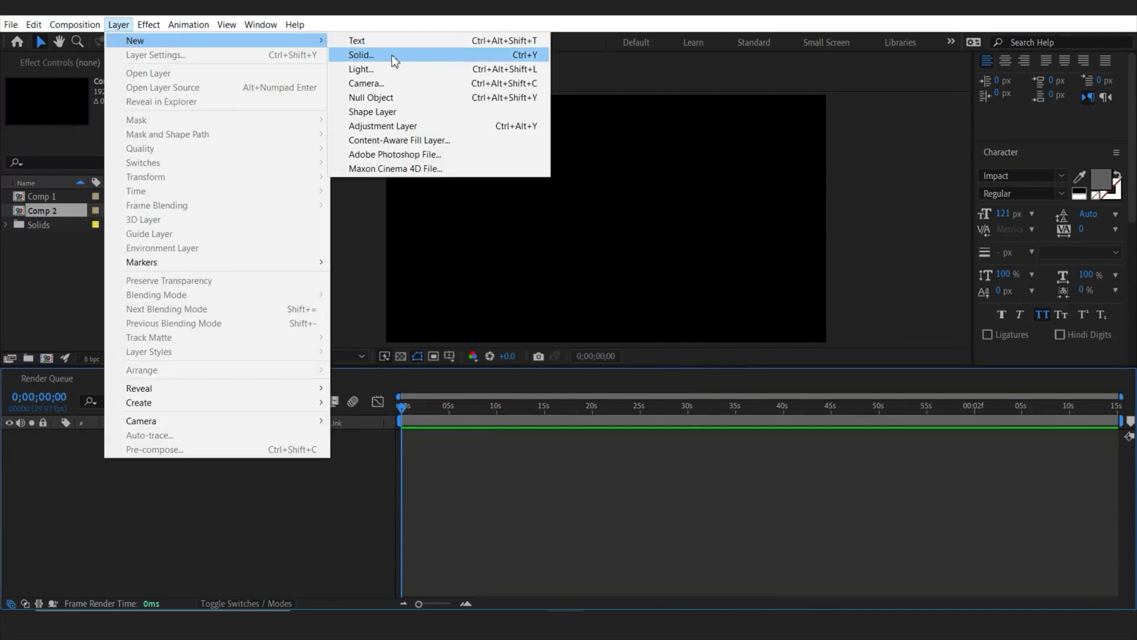
left_click(393, 55)
left_click(560, 401)
left_click(817, 310)
left_click(721, 223)
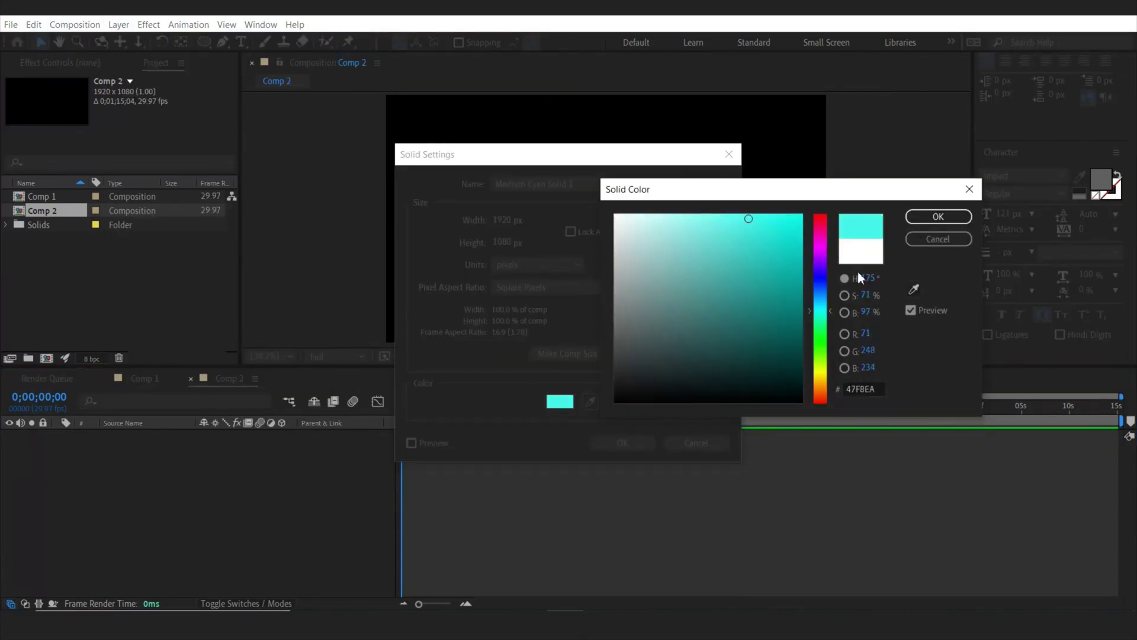
left_click(939, 216)
key("Return")
Add a green solid above the cyan one and reduce it vertically to a ground strip along the canvas bottom
left_click(118, 24)
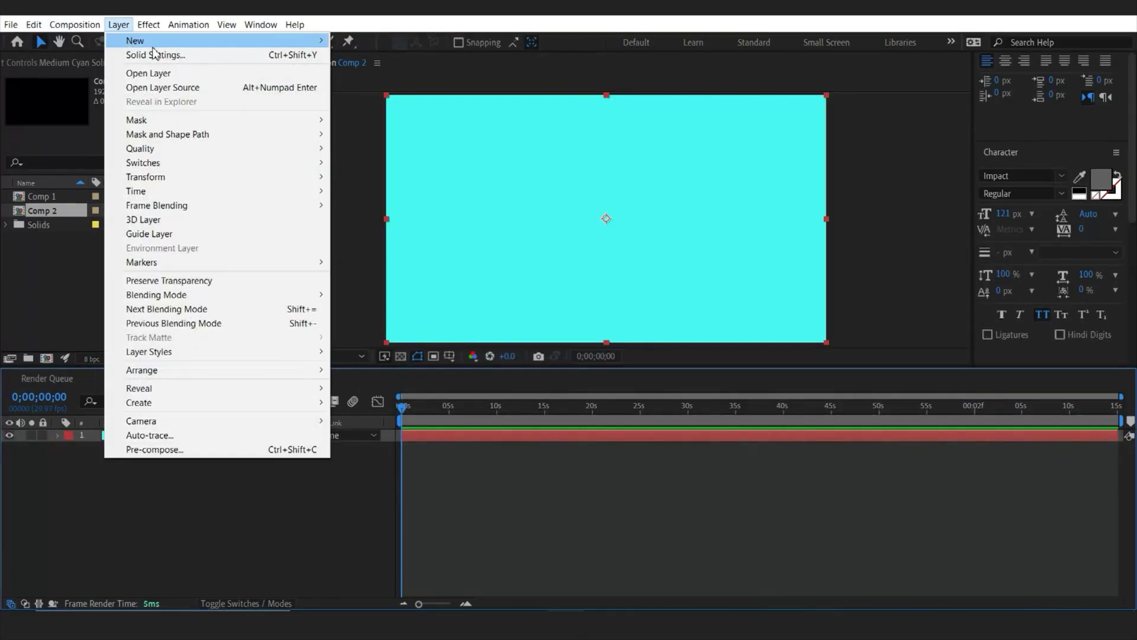
mouse_move(139, 38)
left_click(393, 55)
left_click(560, 401)
left_click(820, 329)
left_click(941, 215)
left_click(616, 443)
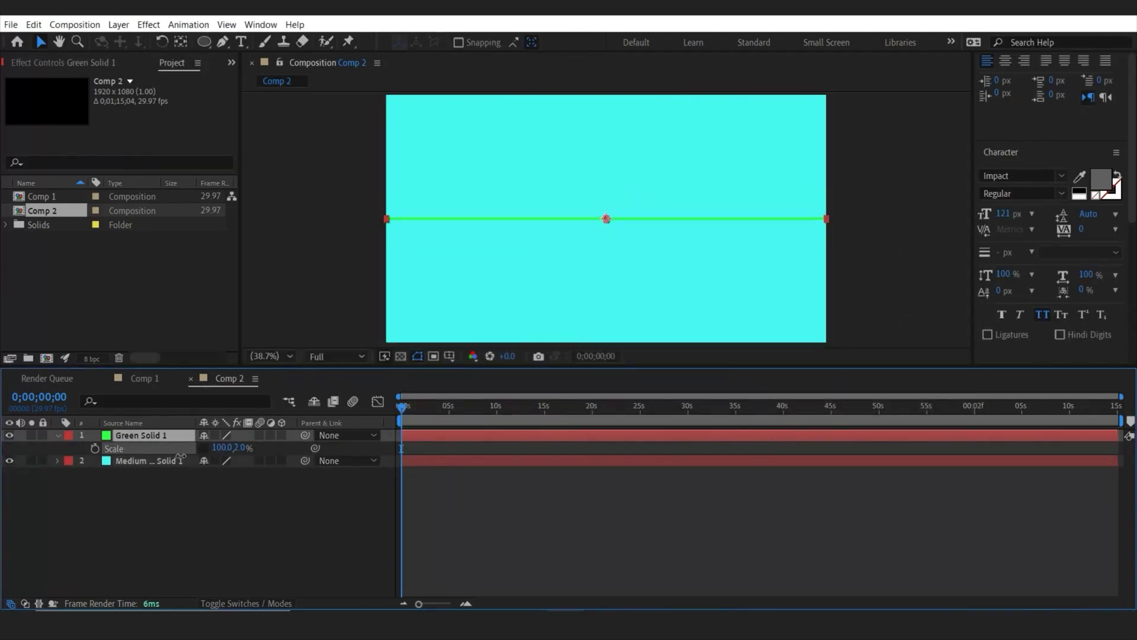
Draw an orange rectangle standing on the left end of the green ground and center its anchor point
left_click_drag(203, 41, 244, 42)
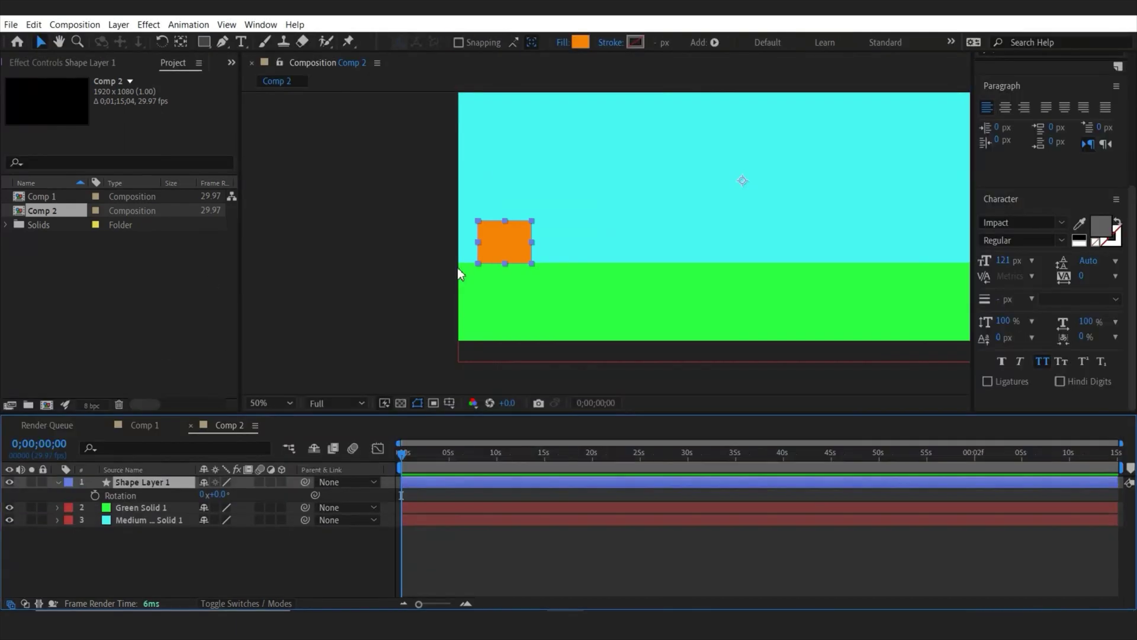
scroll(739, 177, "up", 1)
scroll(572, 209, "down", 1)
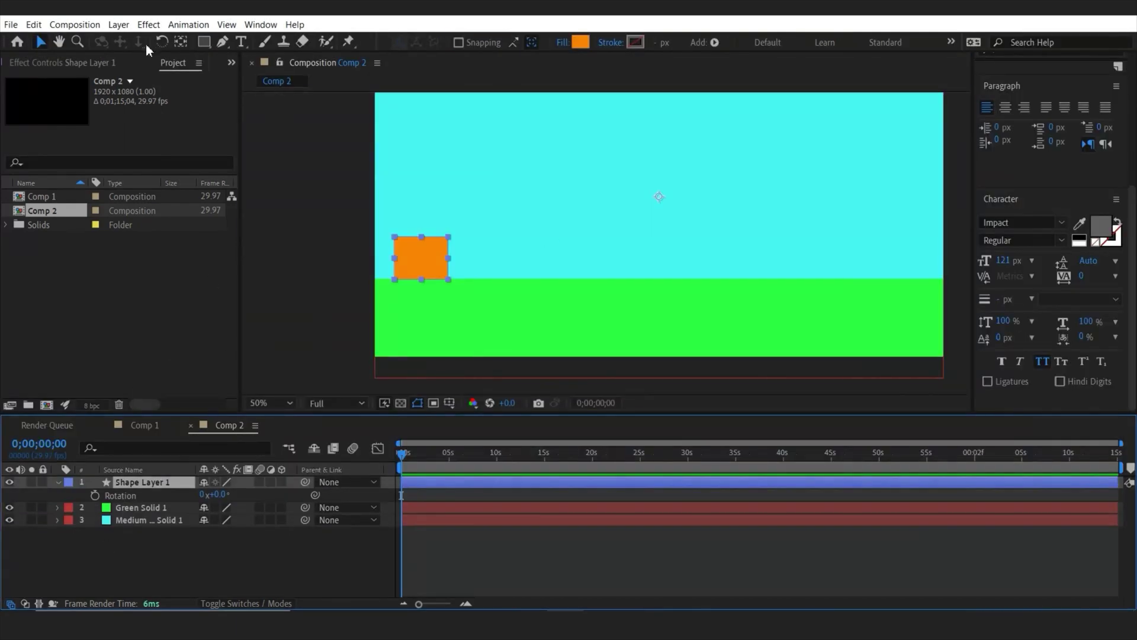
left_click(181, 42)
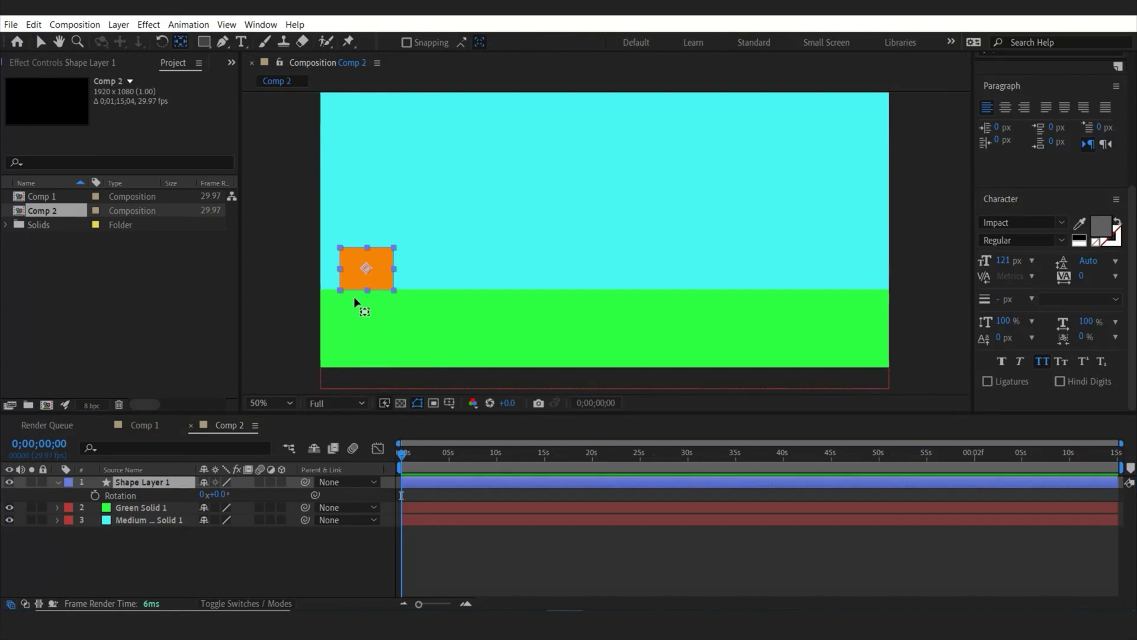
Rotate the orange rectangle to 43° around its centered anchor point to test how it turns
scroll(356, 298, "up", 2)
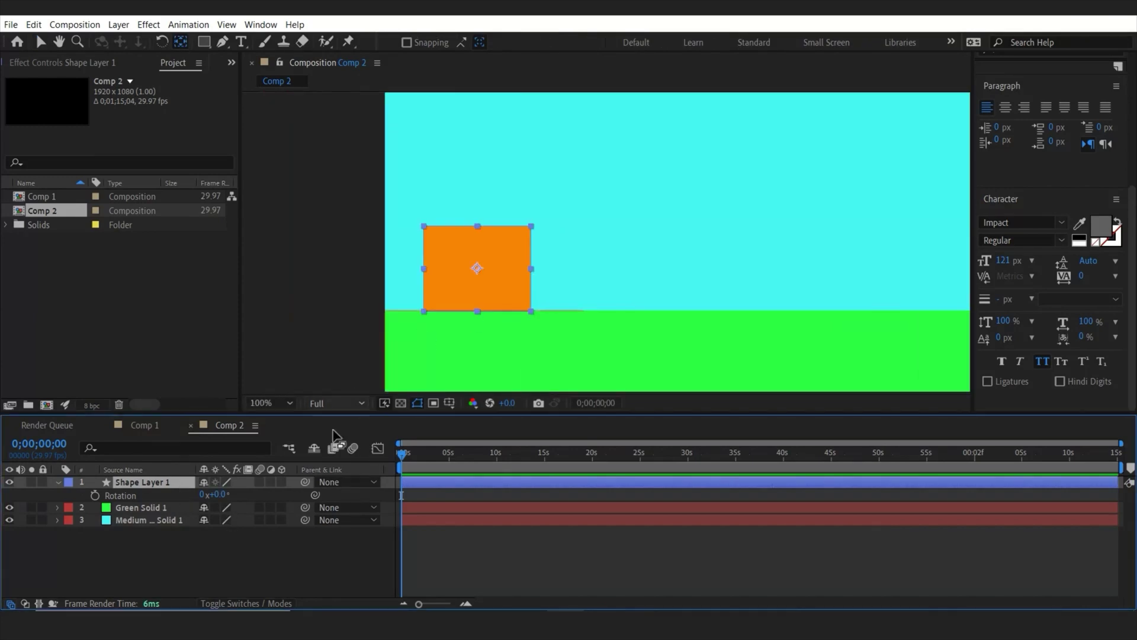
mouse_move(219, 494)
left_mouse_down()
mouse_move(243, 494)
mouse_move(215, 494)
left_mouse_up()
key("ctrl+z")
left_click(300, 528)
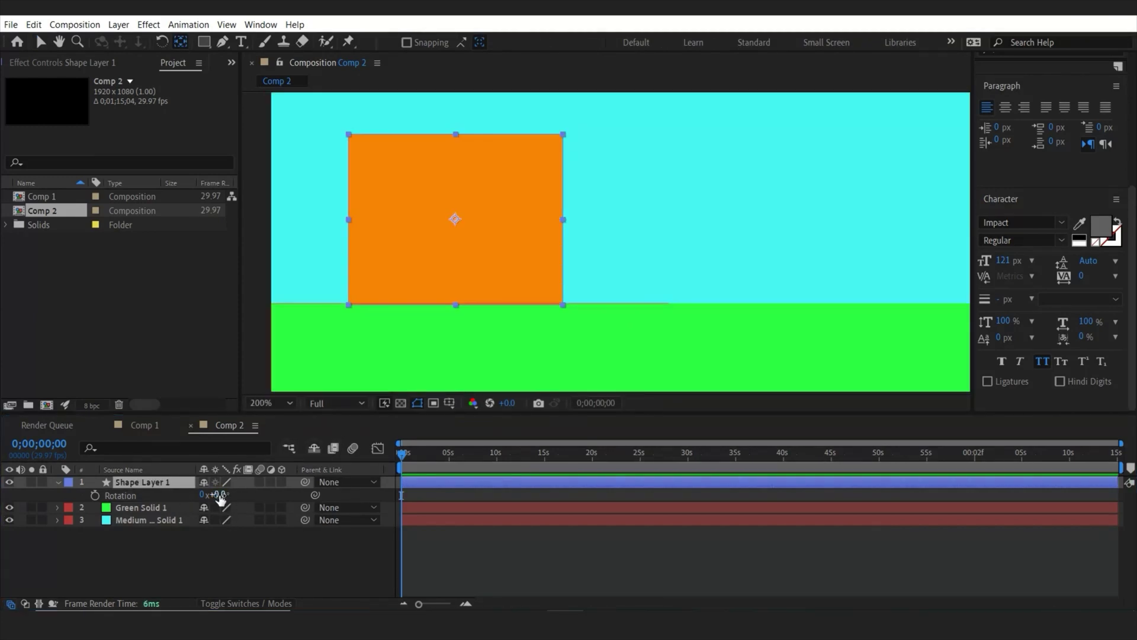
left_click_drag(220, 500, 425, 372)
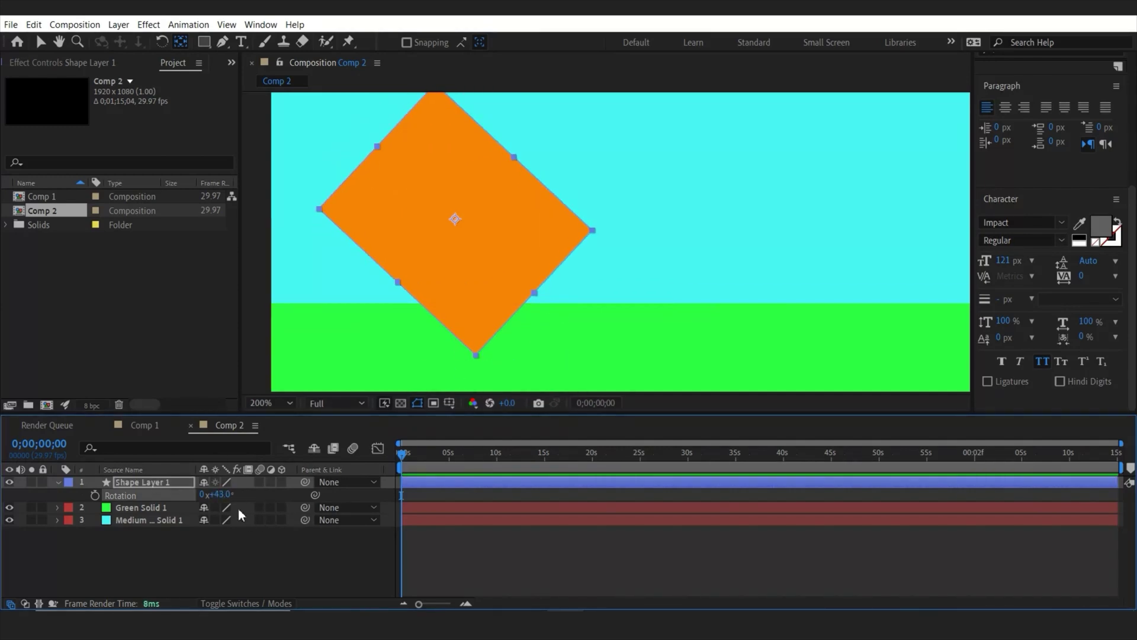
left_click_drag(220, 495, 259, 487)
key("ctrl+z")
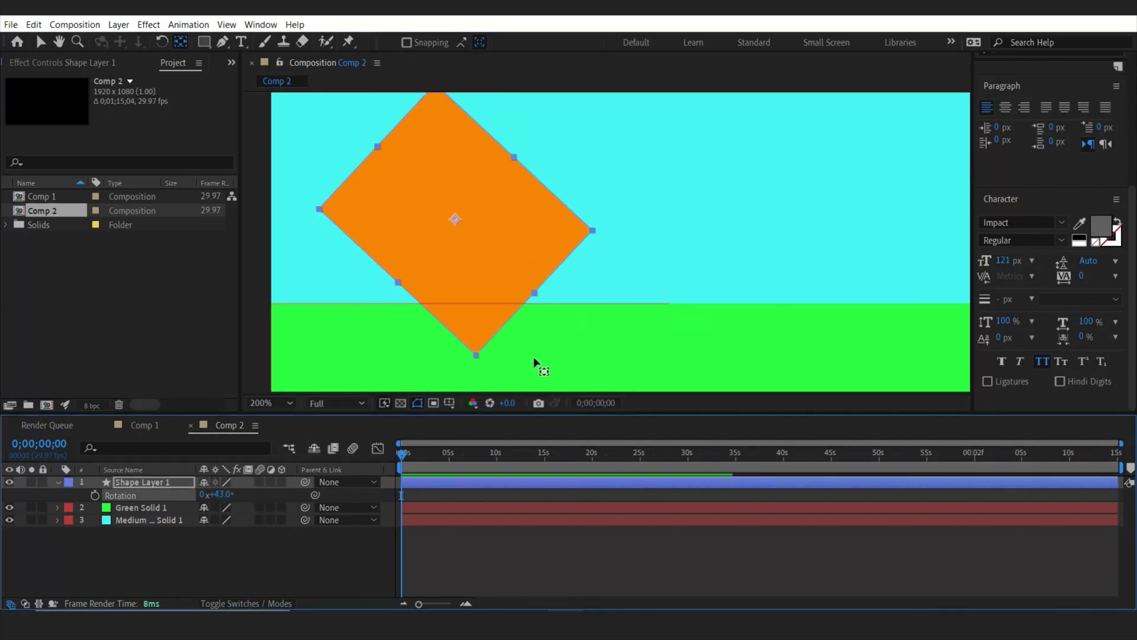
Undo the test rotation of the orange rectangle and collapse its layer properties
key("ctrl+z")
scroll(499, 317, "down", 1)
left_click(291, 565)
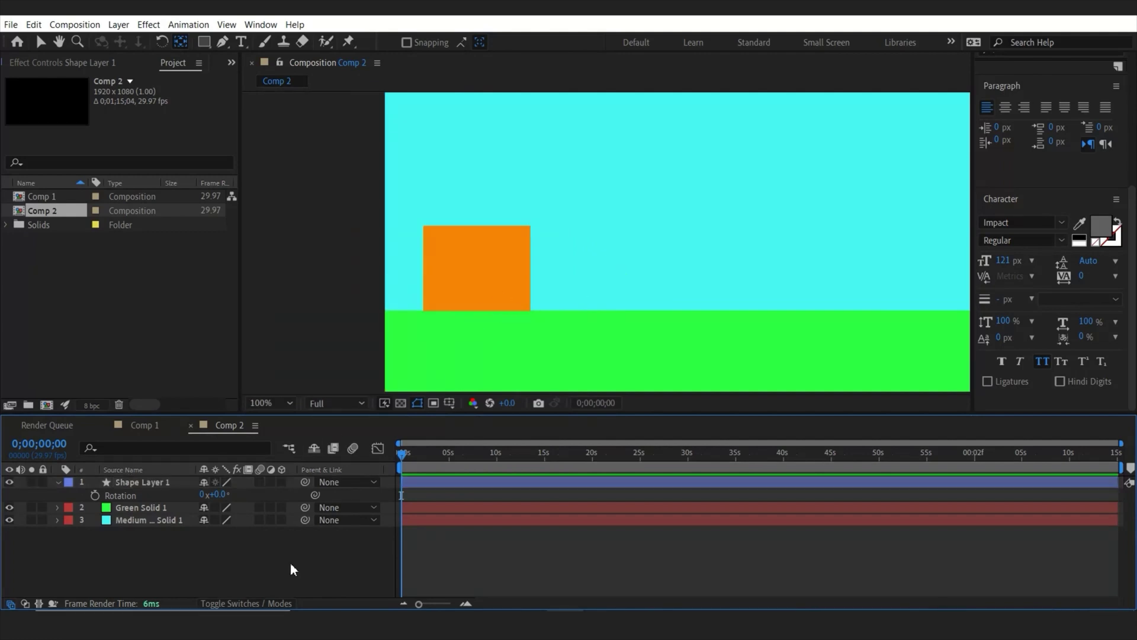
left_click(78, 484)
left_click(59, 481)
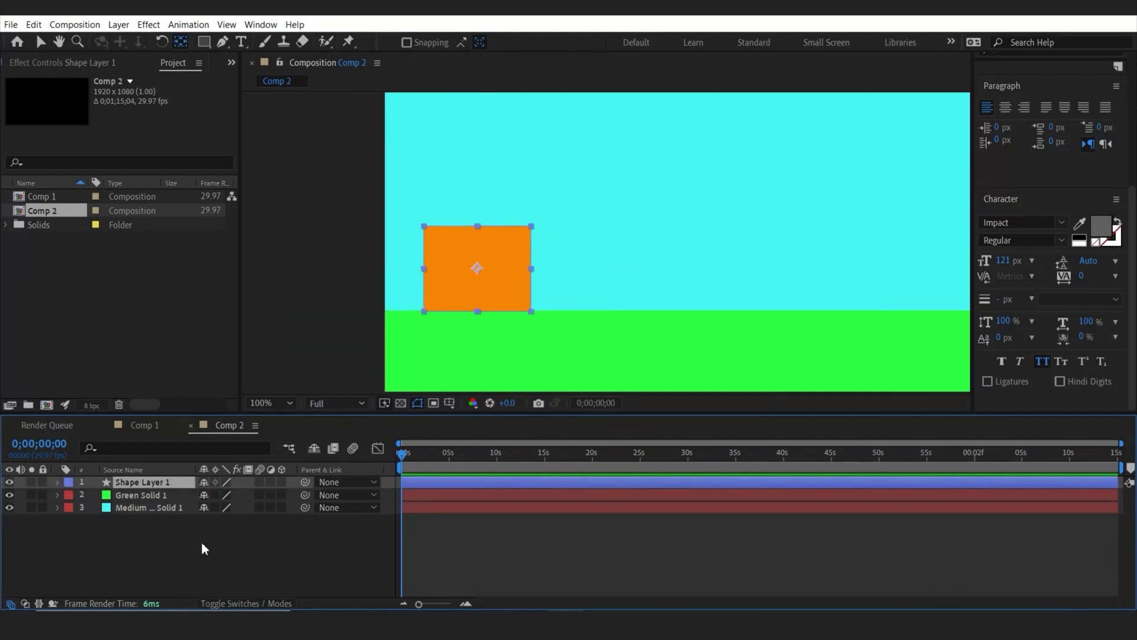
Add a null object to Comp 2 and place it at the middle of the orange rectangle's bottom edge
right_click(201, 541)
mouse_move(307, 389)
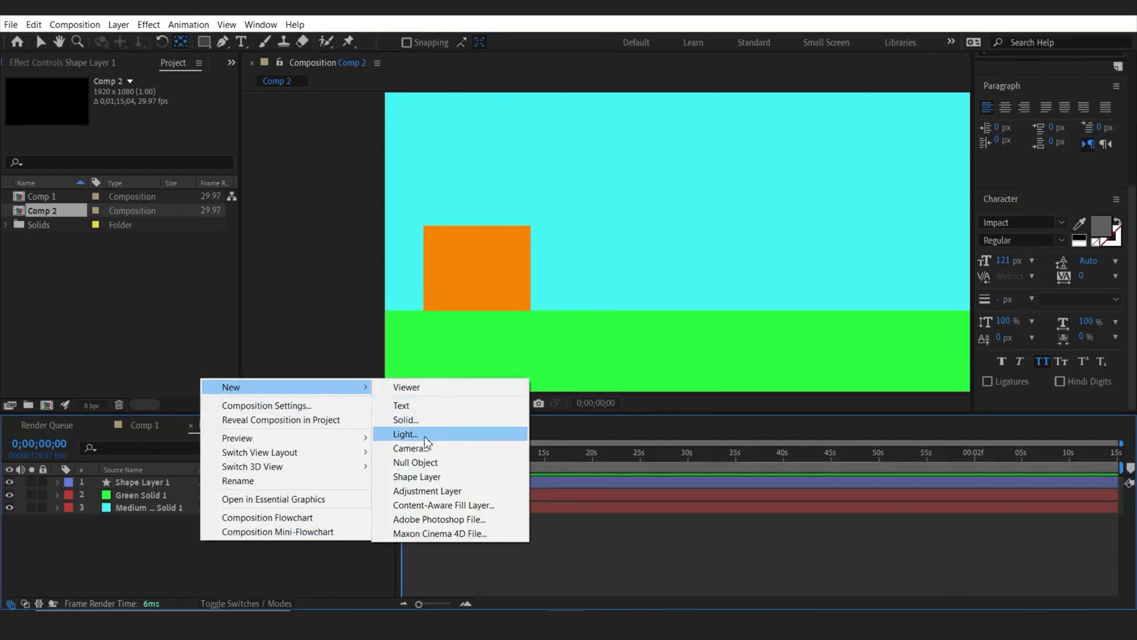
left_click(425, 463)
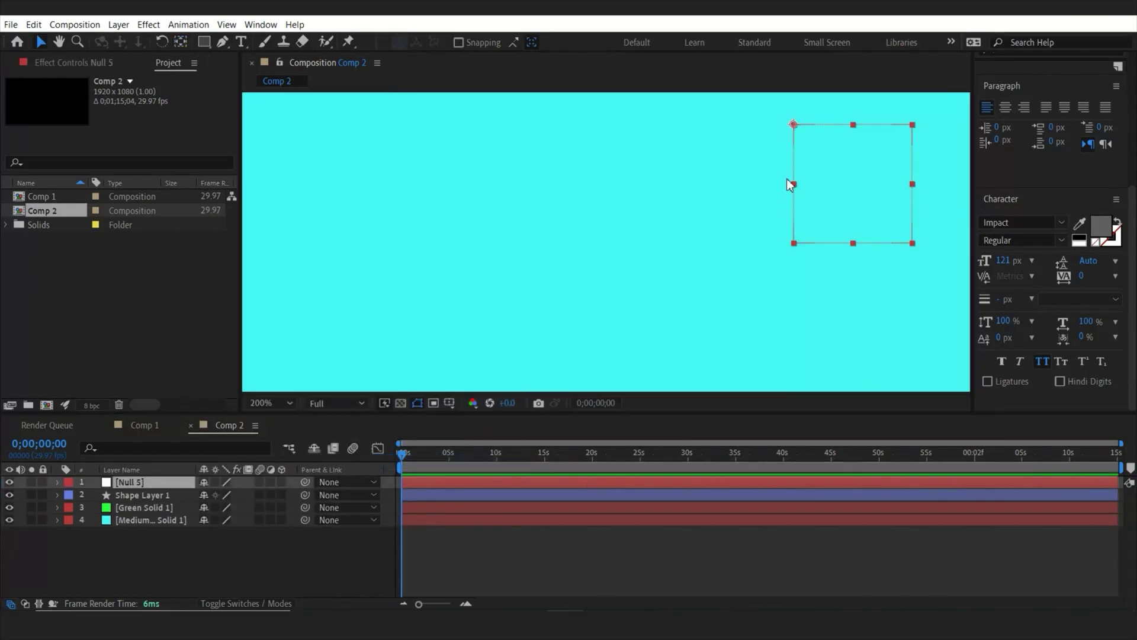
scroll(787, 184, "down", 2)
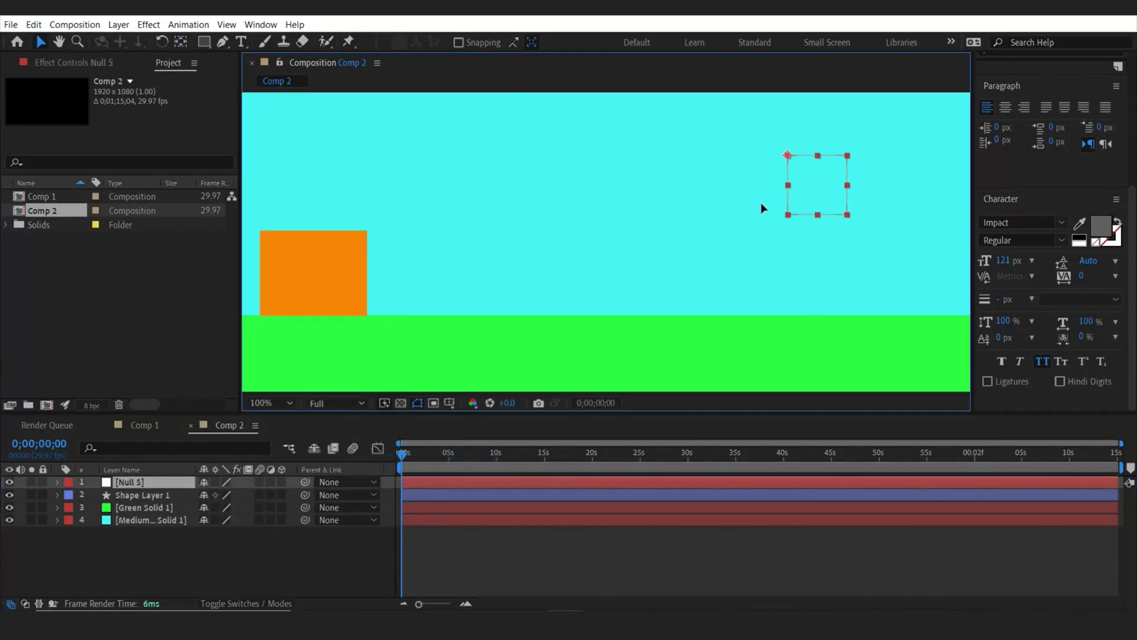
left_click_drag(788, 154, 304, 313)
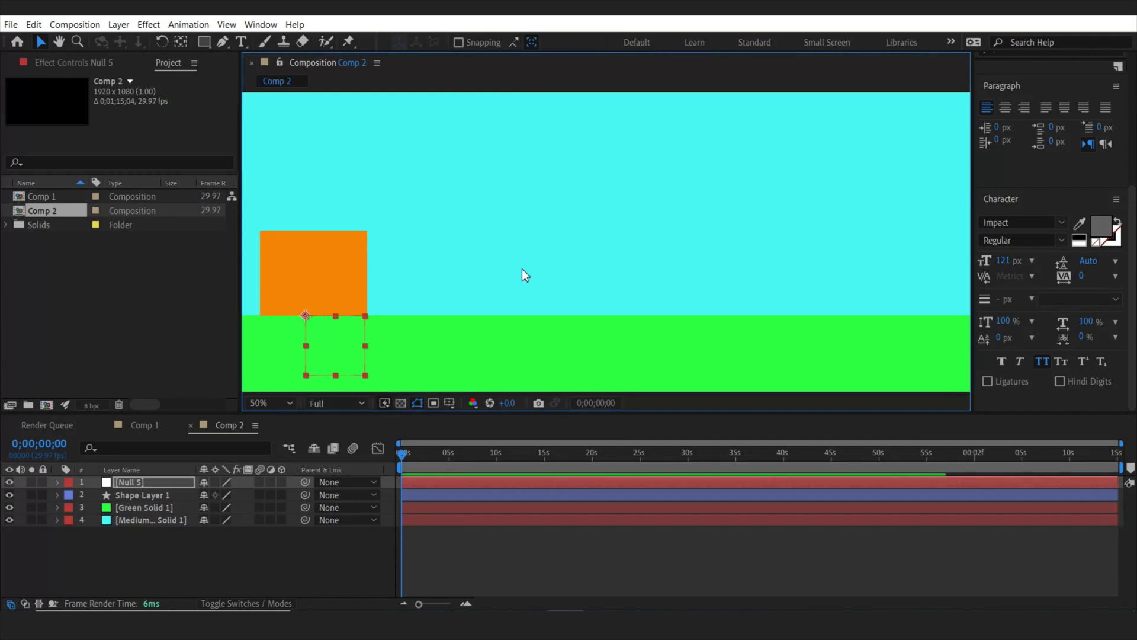
scroll(521, 269, "up", 2)
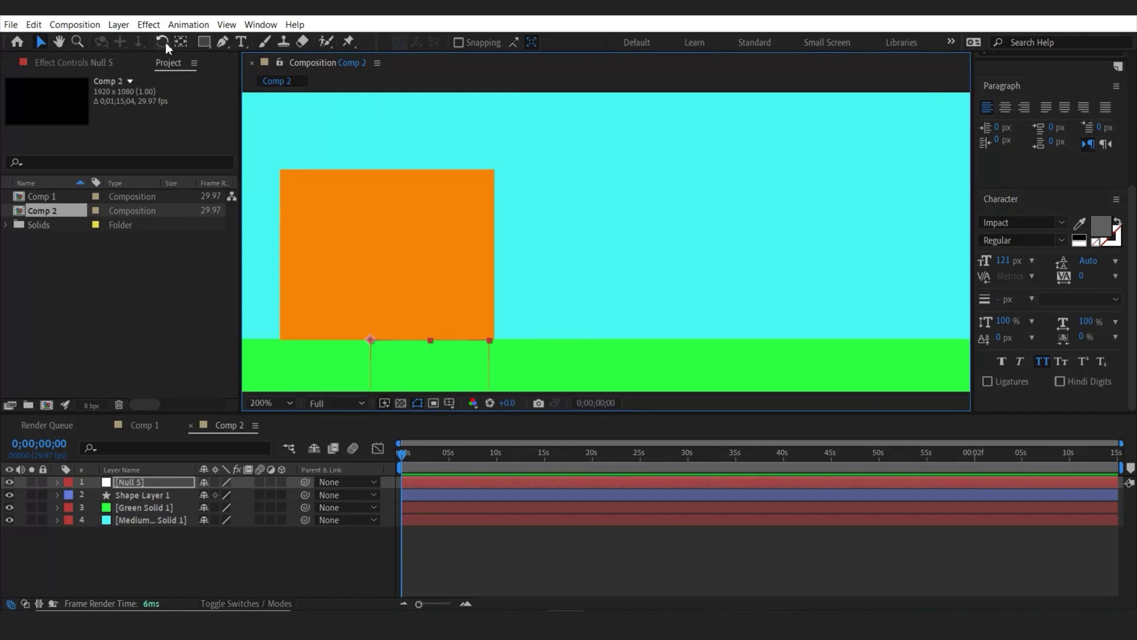
Move the null's anchor point to its upper-right corner, at the bottom-right corner of the orange rectangle
left_click(180, 42)
scroll(391, 293, "up", 2)
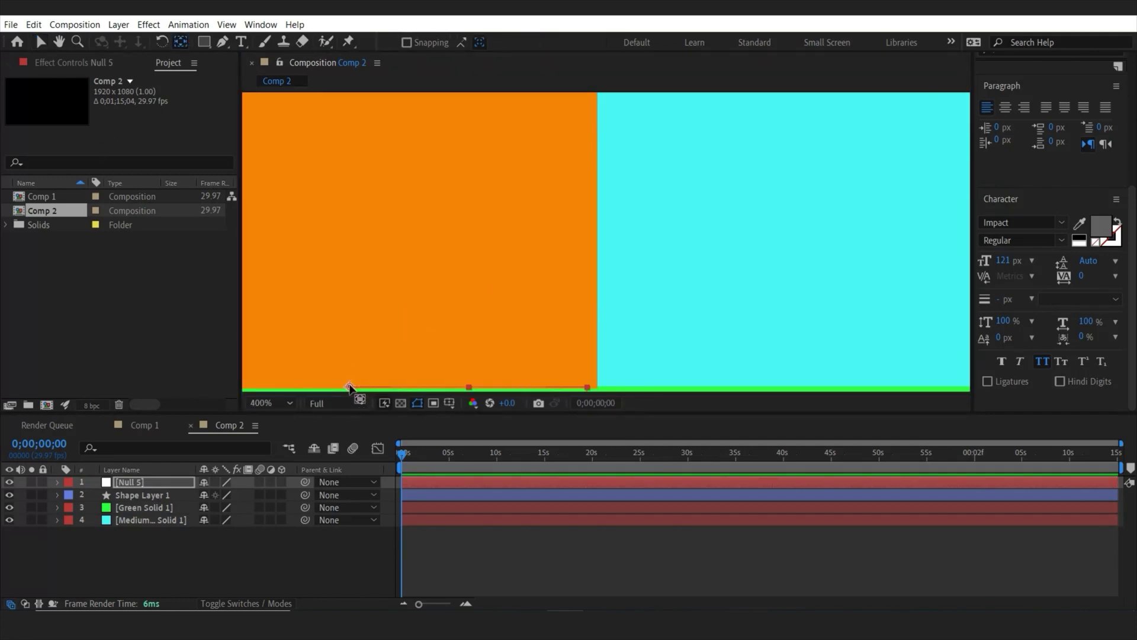
left_click_drag(349, 386, 580, 396)
scroll(665, 279, "down", 3)
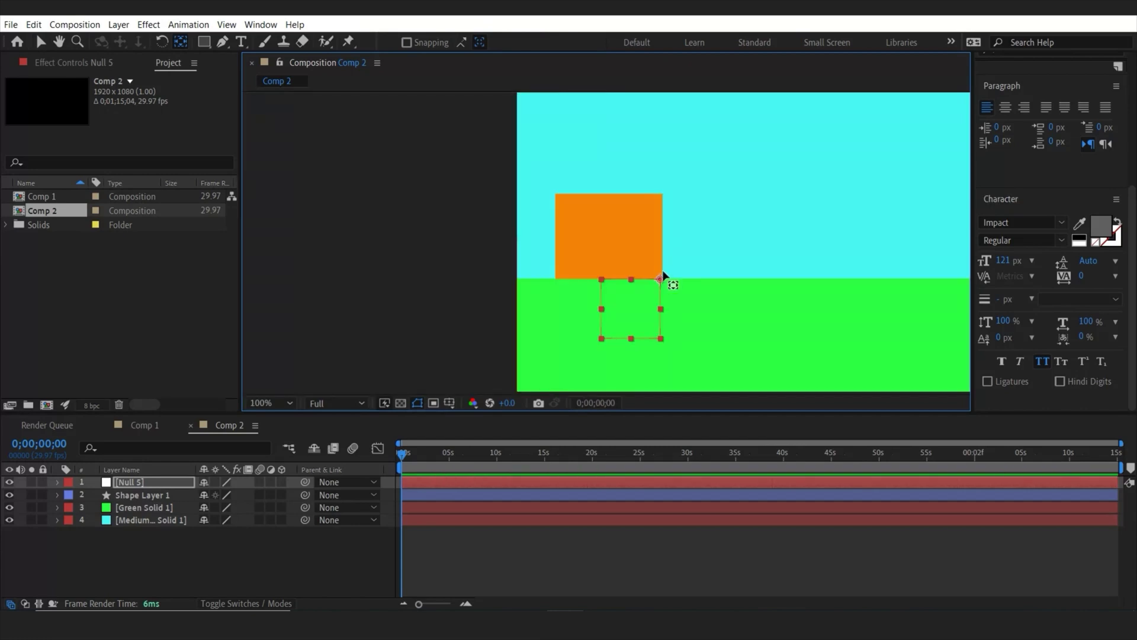
scroll(685, 300, "up", 2)
left_click(41, 42)
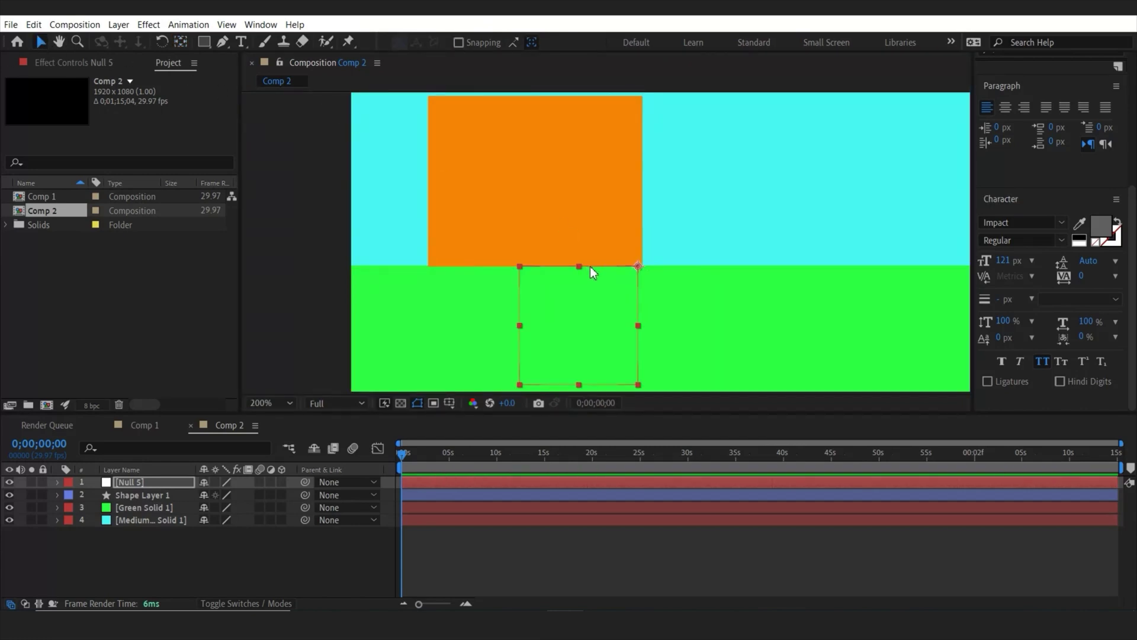
scroll(590, 267, "up", 2)
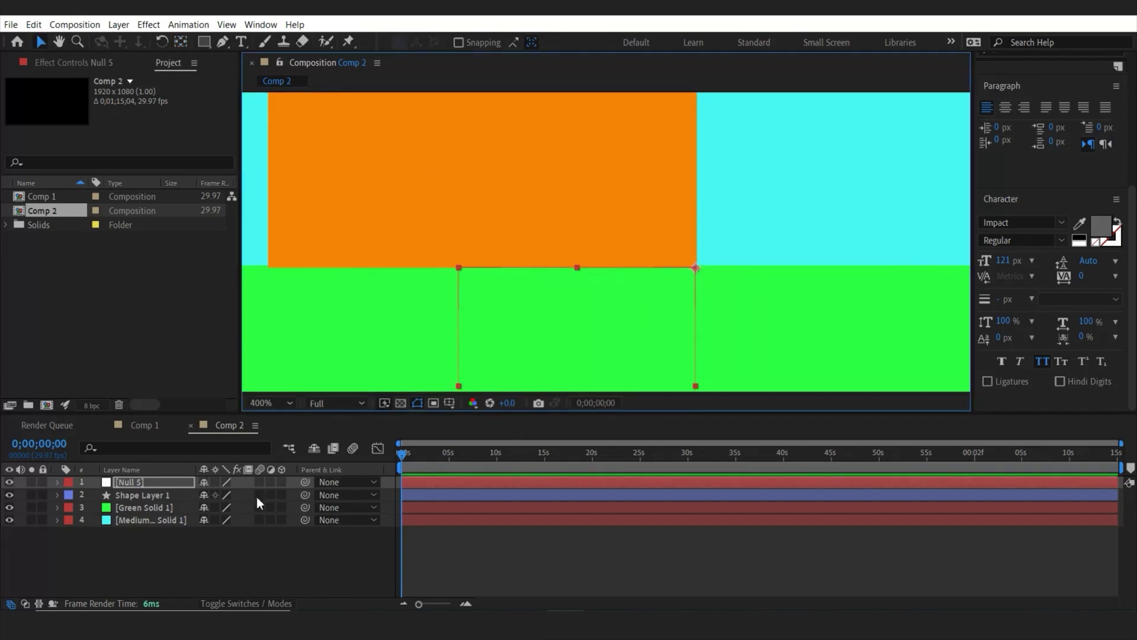
Parent Shape Layer 1 to Null 5 and keyframe the null's rotation from 0° at frame 0 to 90° at frame 7
left_click(123, 493)
left_click_drag(304, 496, 155, 482)
left_click(157, 480)
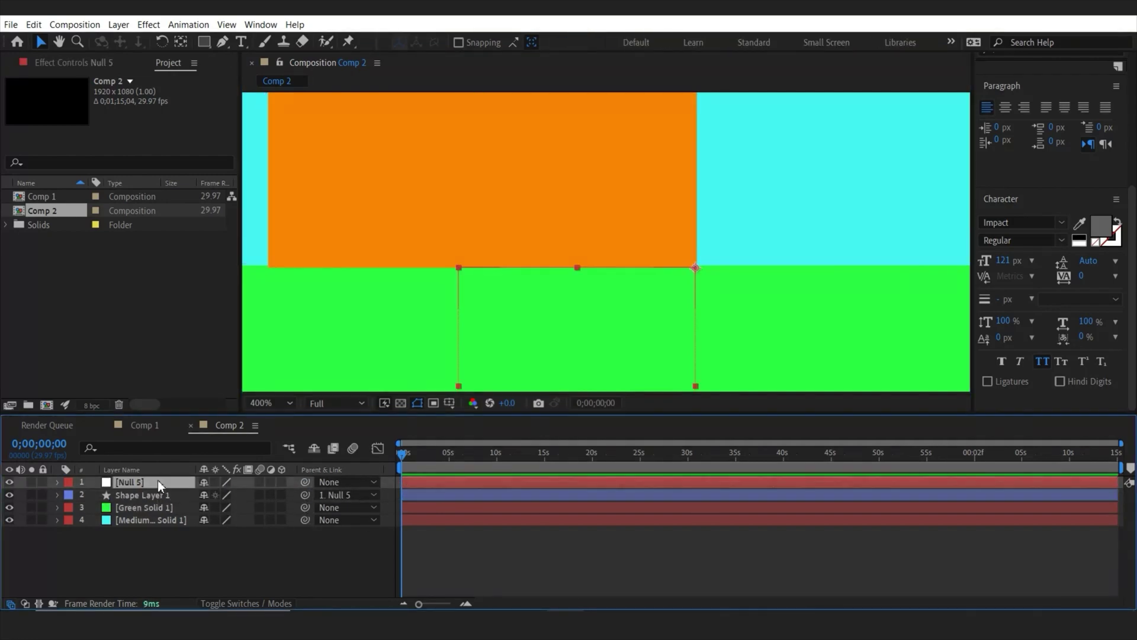
key("r")
left_click(95, 496)
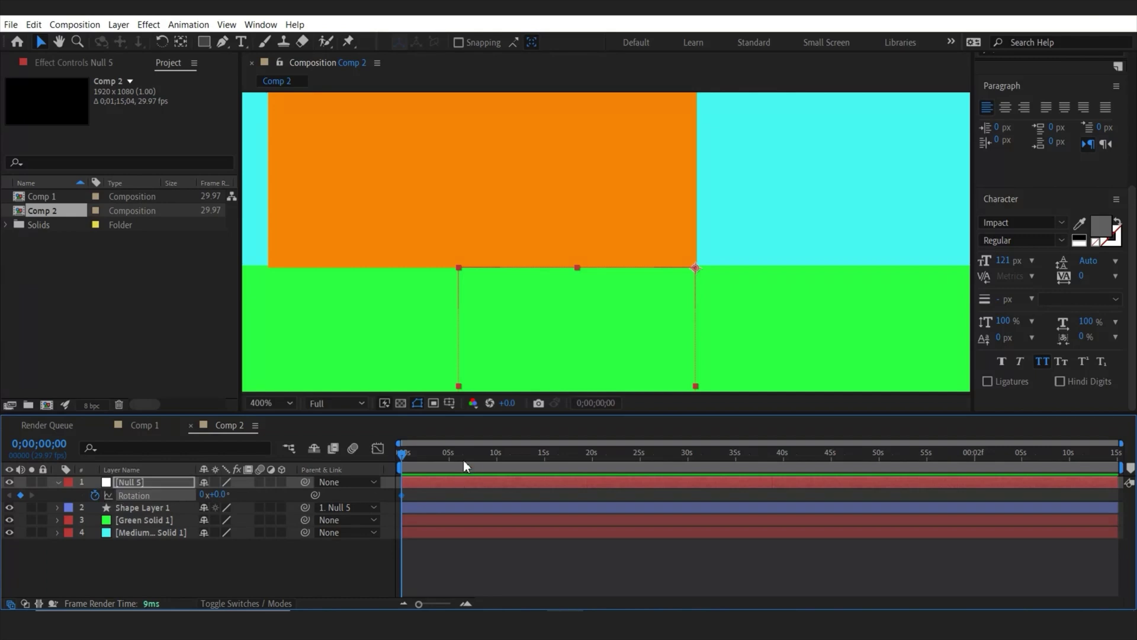
left_click_drag(401, 459, 408, 460)
left_click_drag(222, 497, 289, 498)
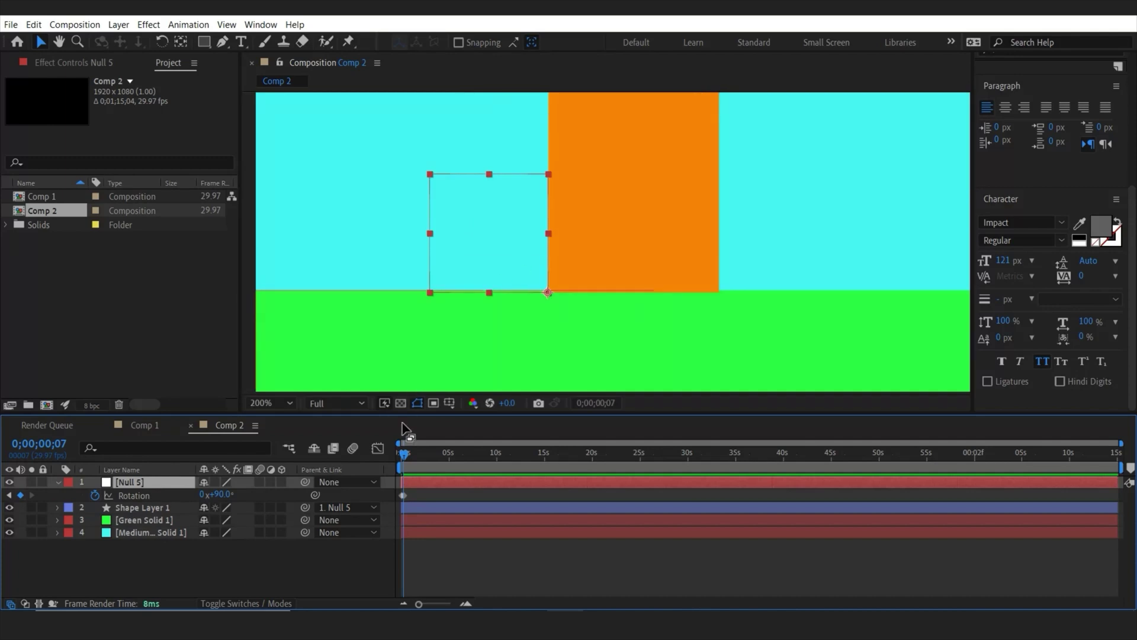
mouse_move(401, 451)
left_mouse_down()
mouse_move(470, 472)
mouse_move(396, 463)
mouse_move(406, 466)
left_mouse_up()
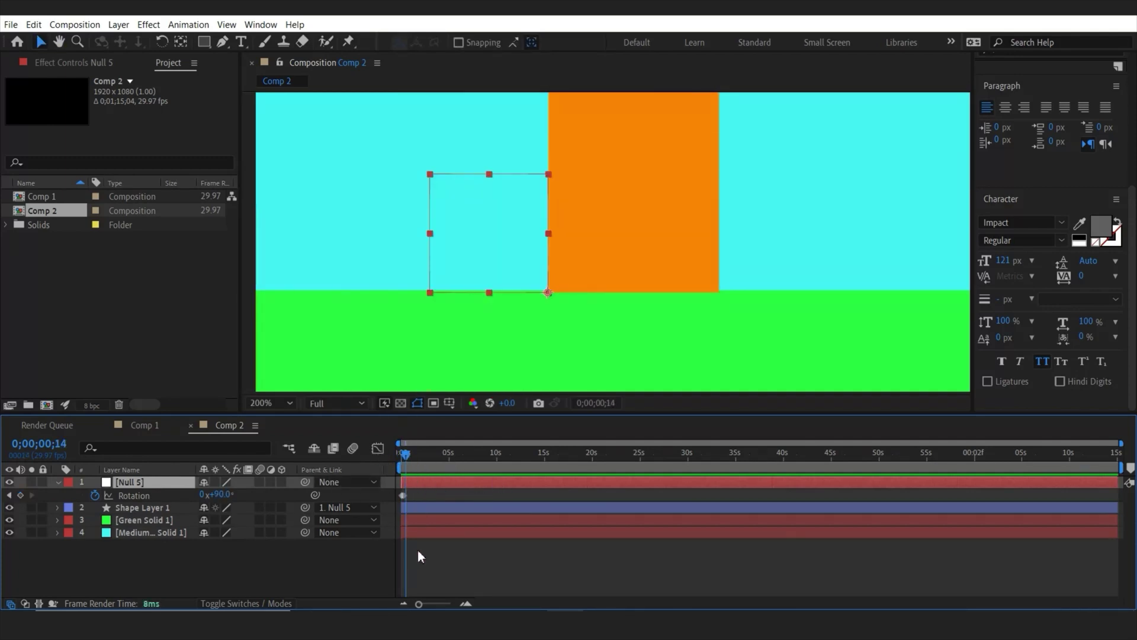
Add a second null object, split it at frame 7 and delete the part before that frame
right_click(190, 574)
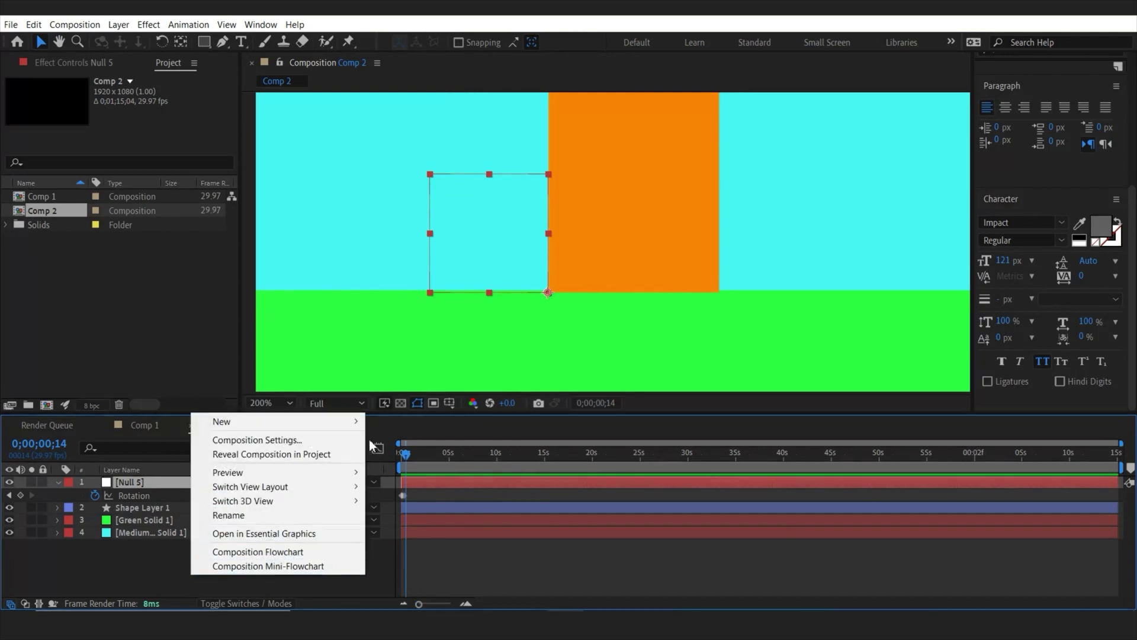
mouse_move(290, 422)
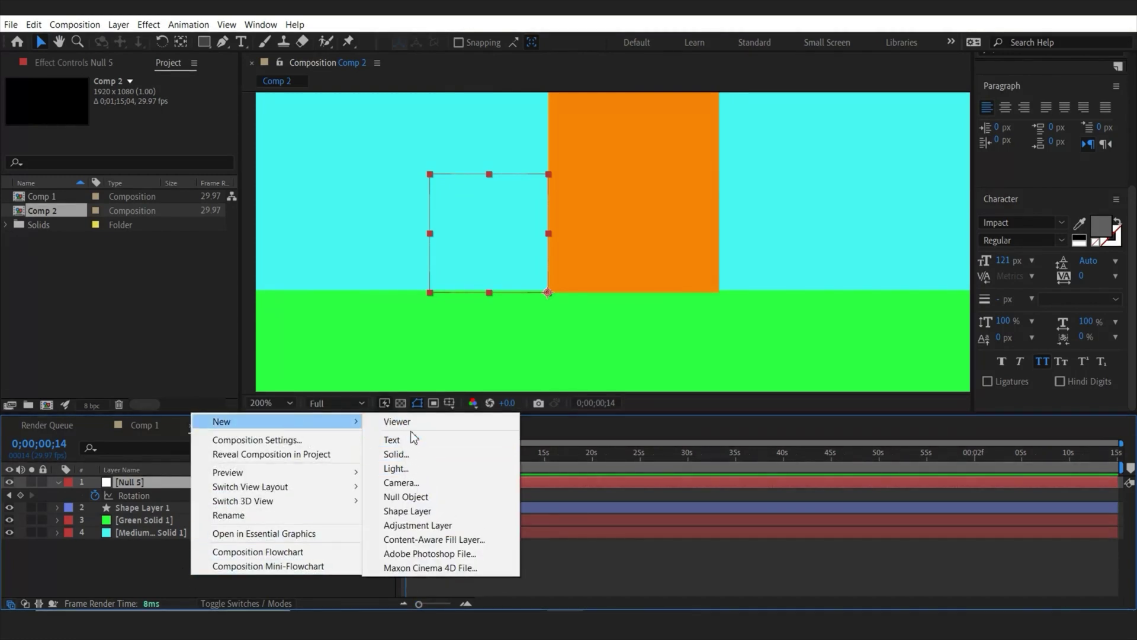
left_click(406, 497)
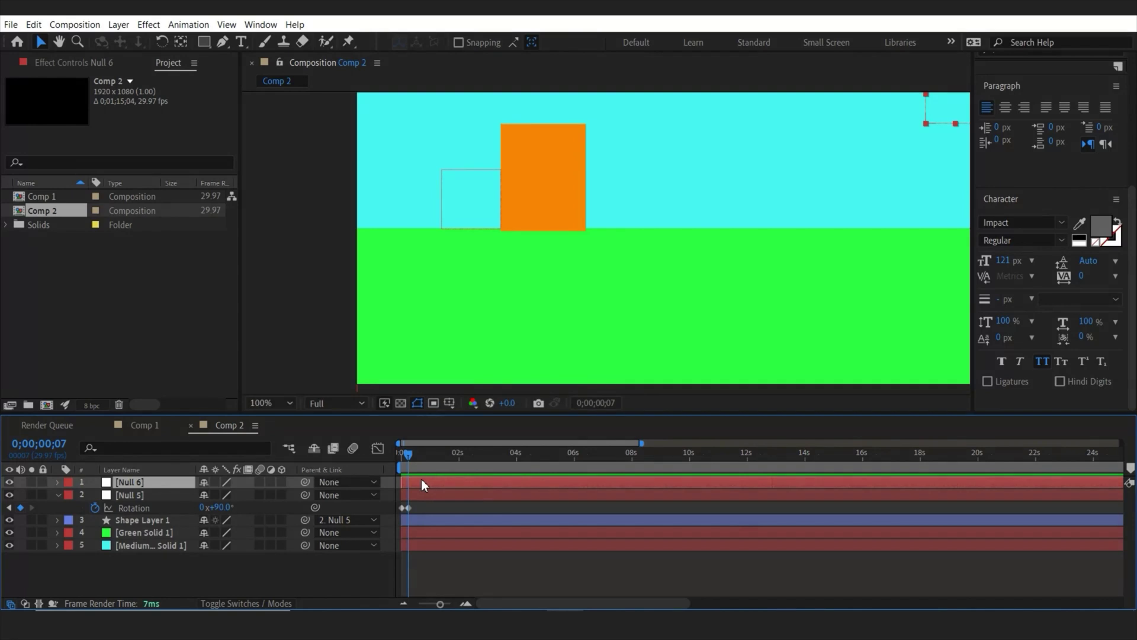
left_click(33, 24)
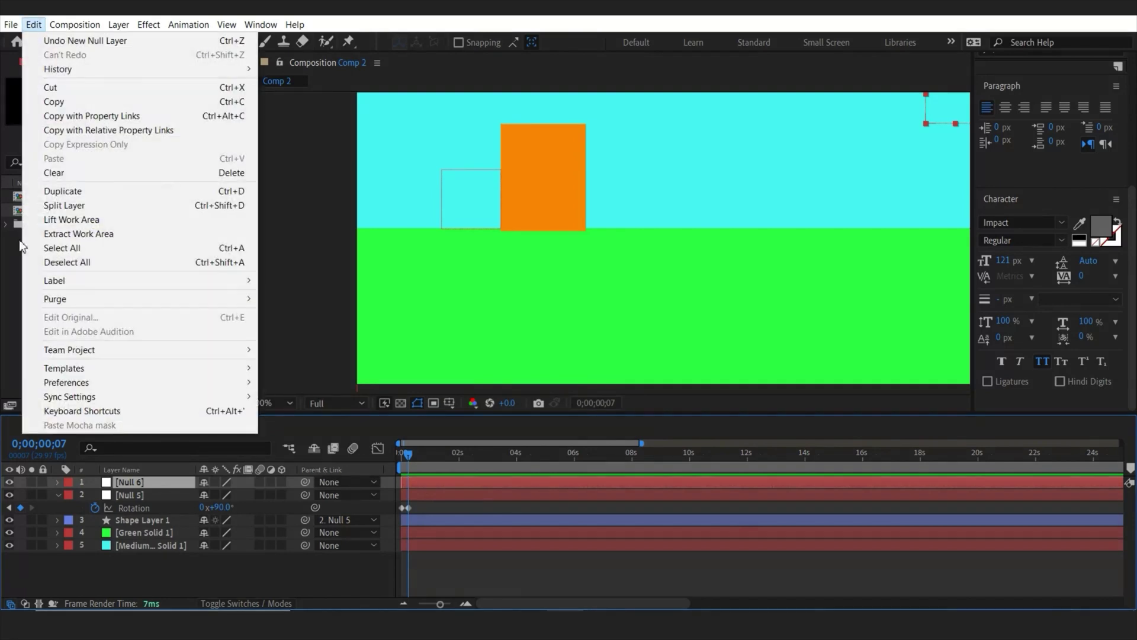
left_click(64, 205)
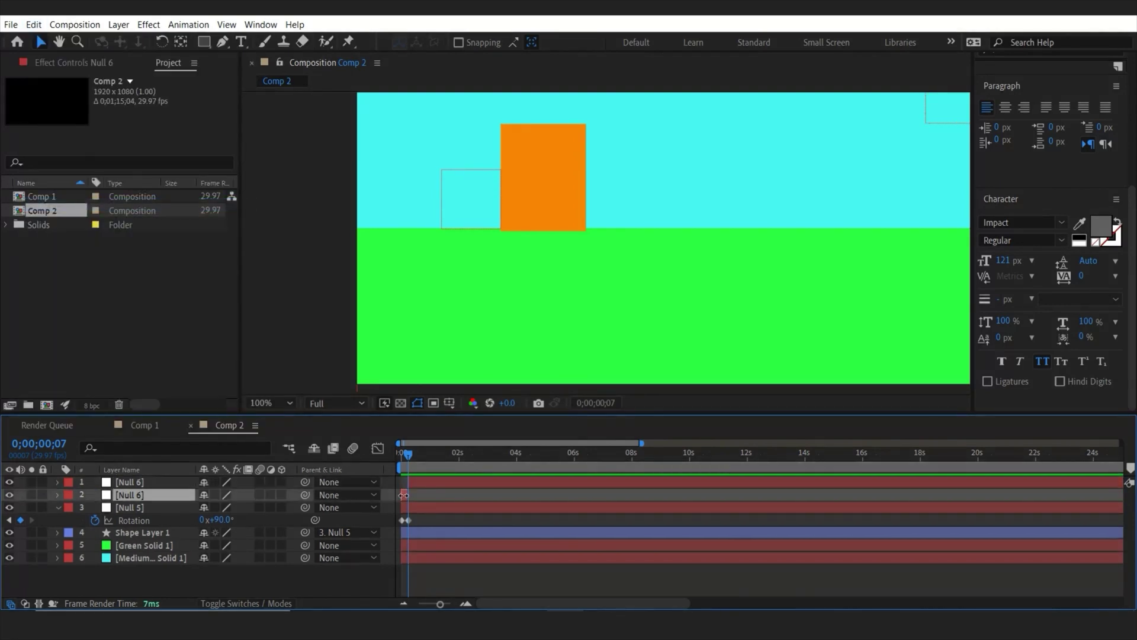
key("Delete")
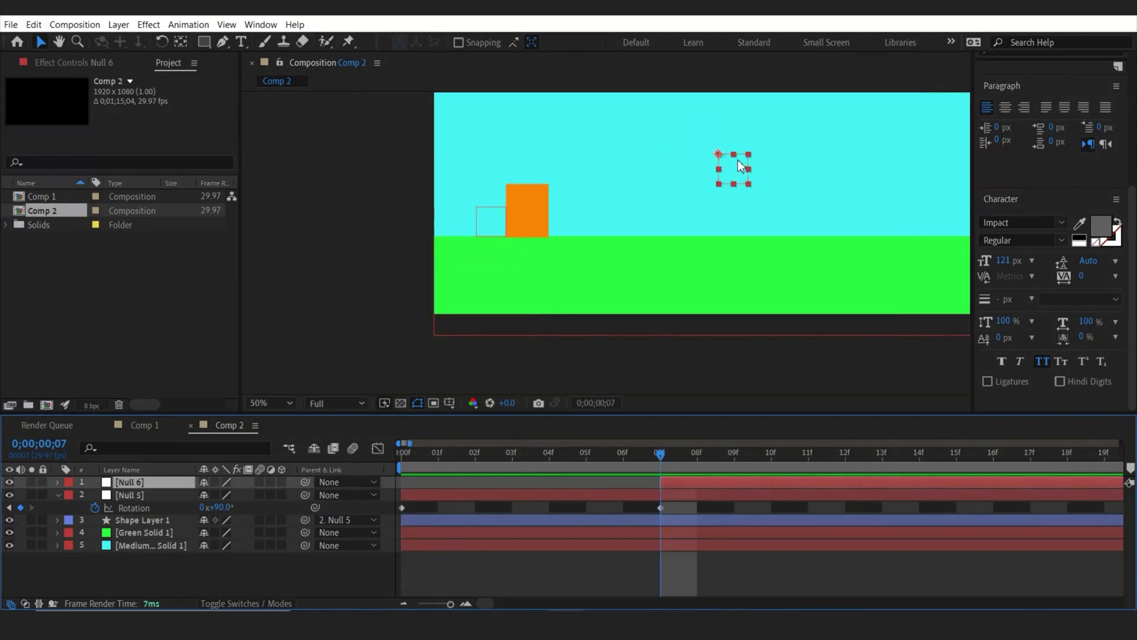
Place Null 6 under the rotated rectangle and move its anchor point to the rectangle's bottom-right corner
left_click_drag(719, 156, 502, 250)
scroll(515, 246, "up", 2)
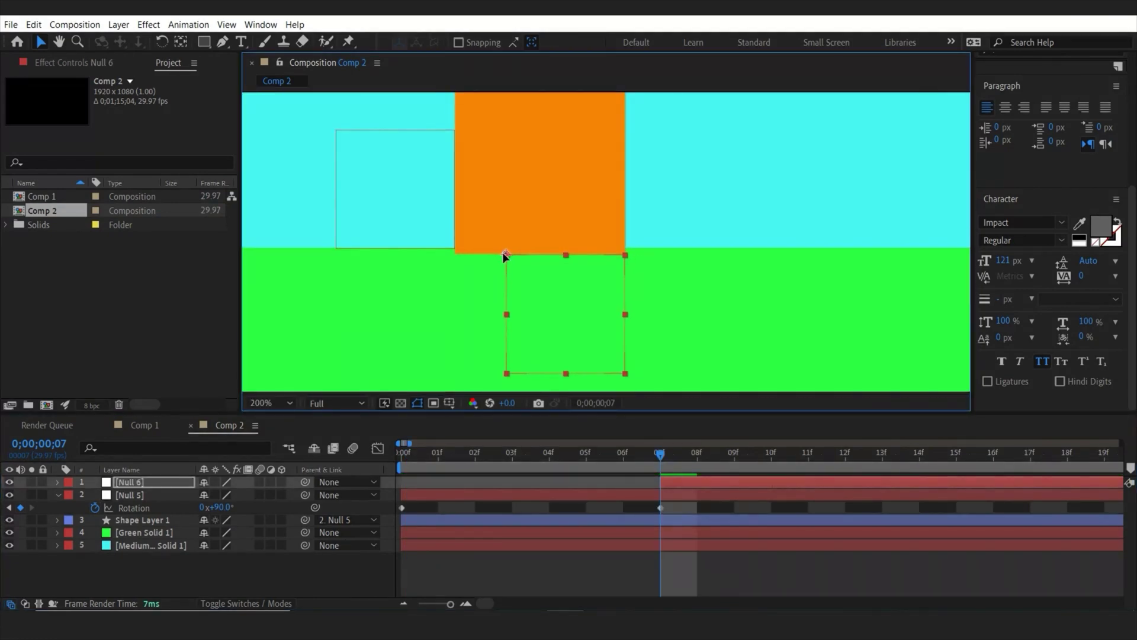
scroll(521, 254, "up", 3)
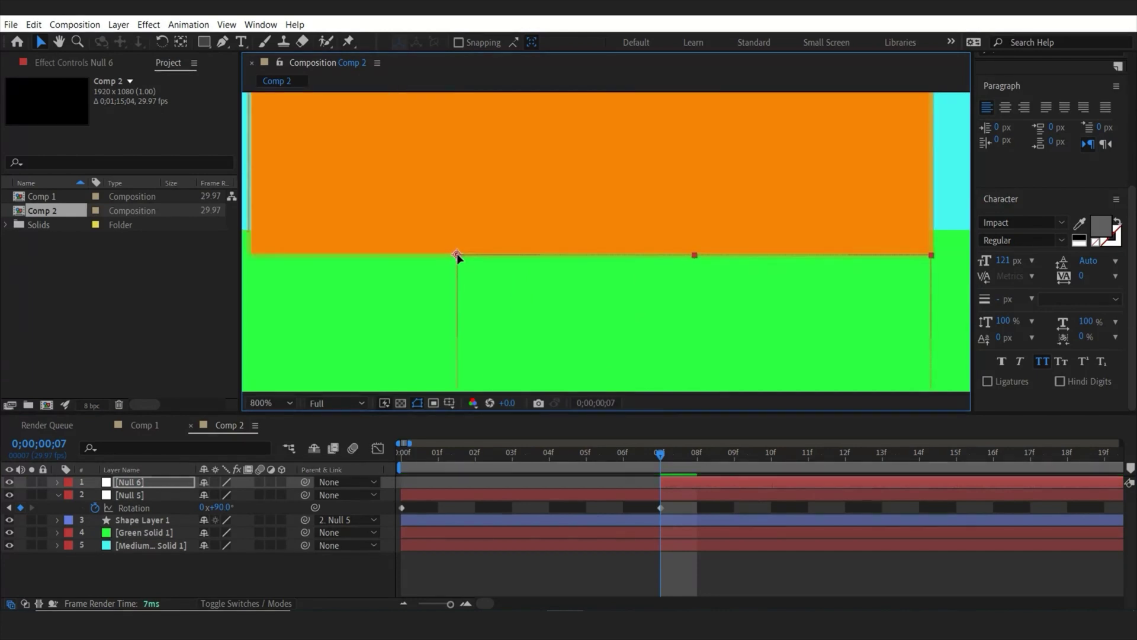
left_click(179, 41)
left_click(932, 254)
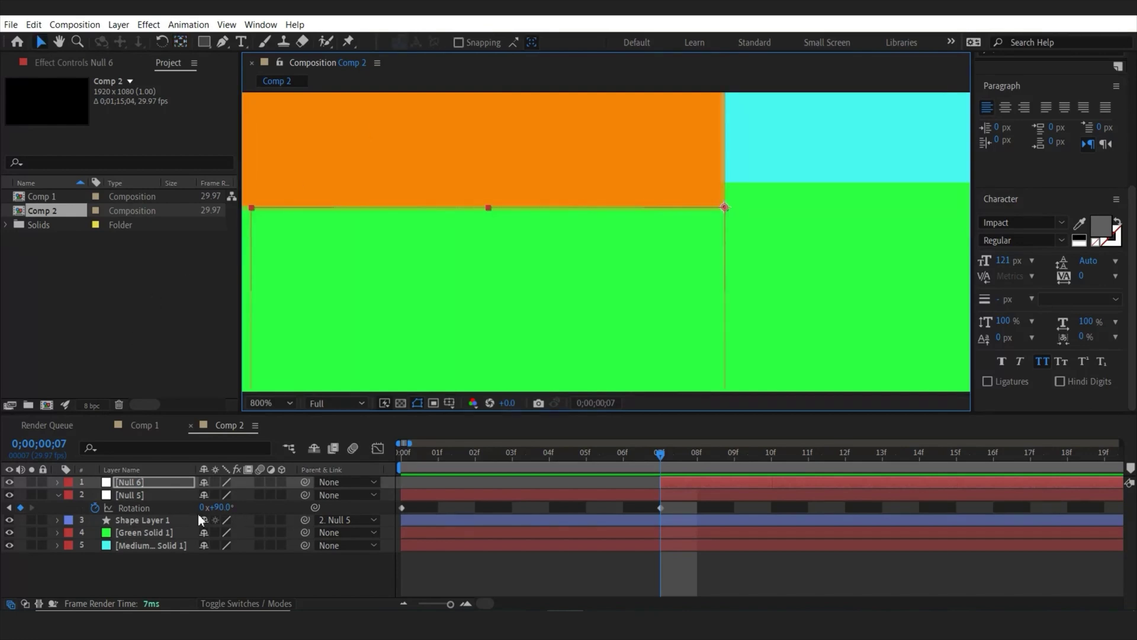
Parent Null 5 to Null 6 and keyframe Null 6's rotation from 0° at frame 7 to 90° at frame 16
left_click(162, 496)
left_click_drag(306, 495, 137, 485)
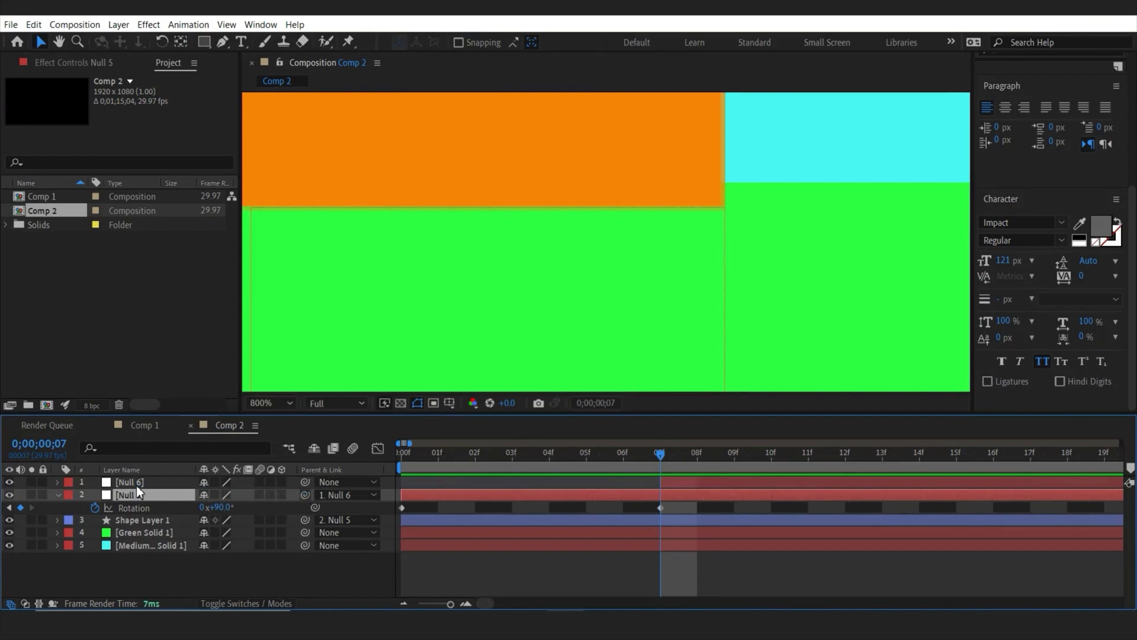
left_click(682, 484)
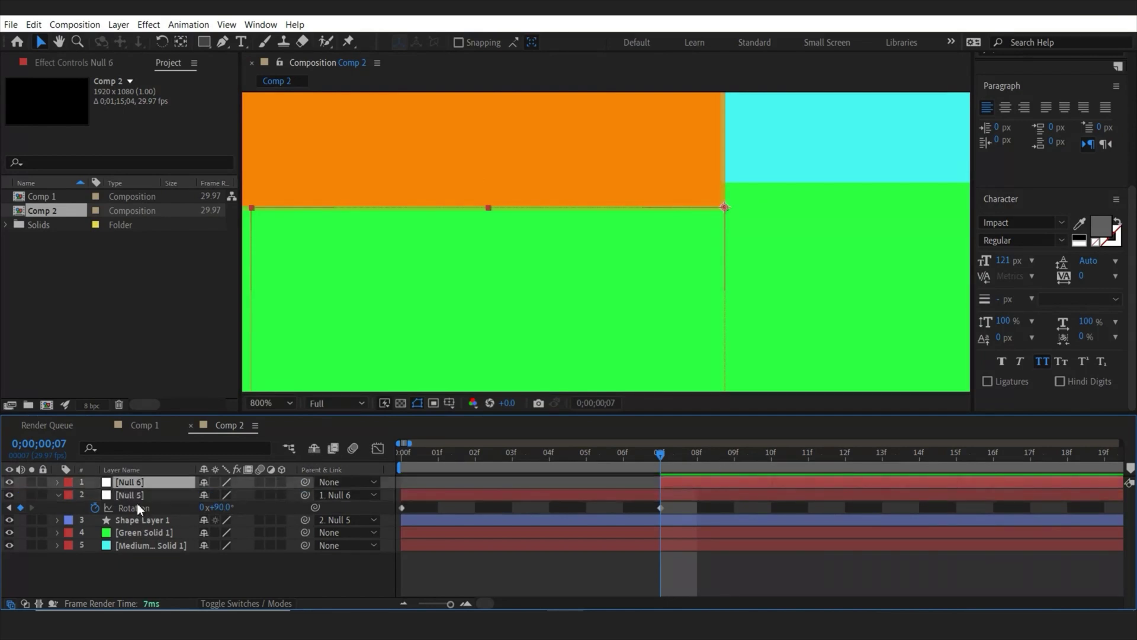
key("r")
left_click(119, 496)
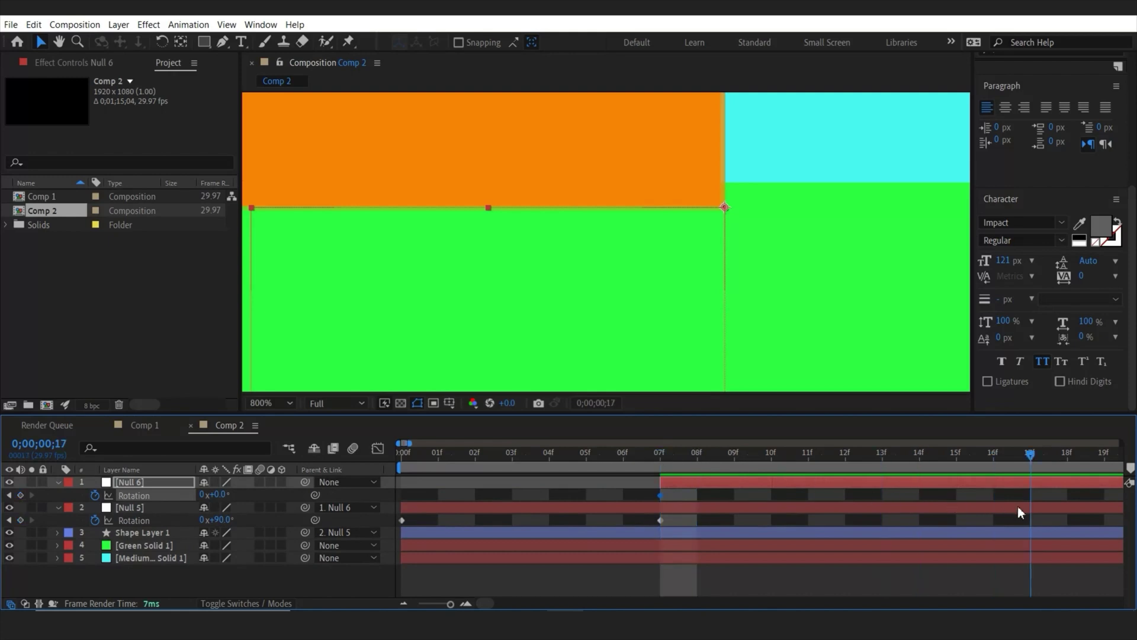
key("Page_Up")
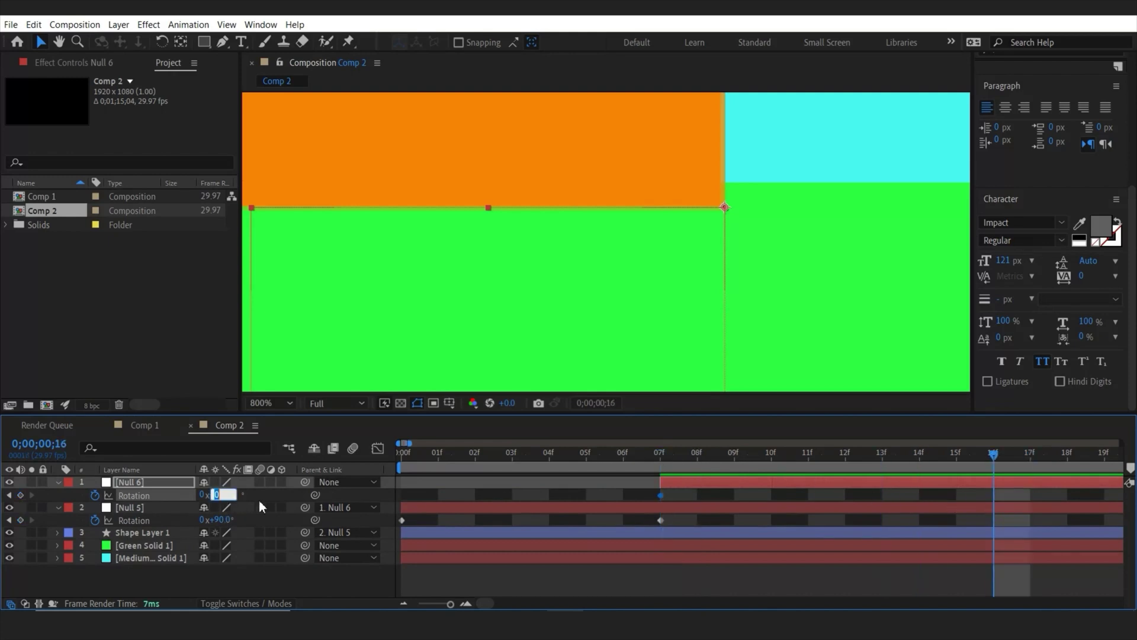
type("90")
key("Return")
Play back the rectangle's rolling animation from the start and collapse the properties of both nulls
scroll(492, 247, "down", 6)
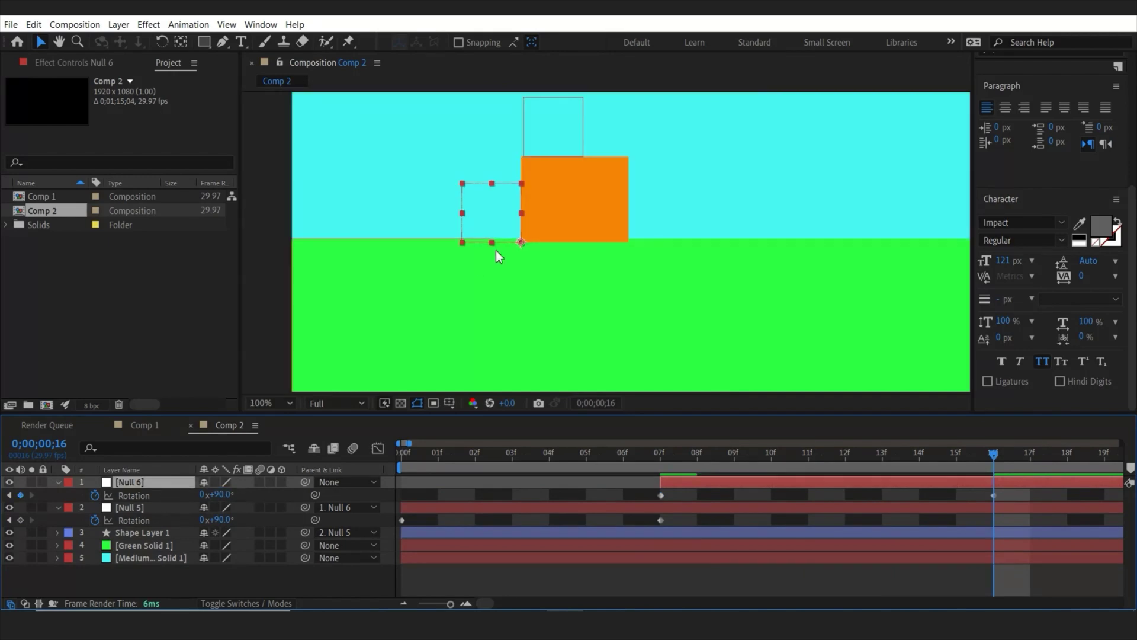
left_click_drag(918, 463, 358, 510)
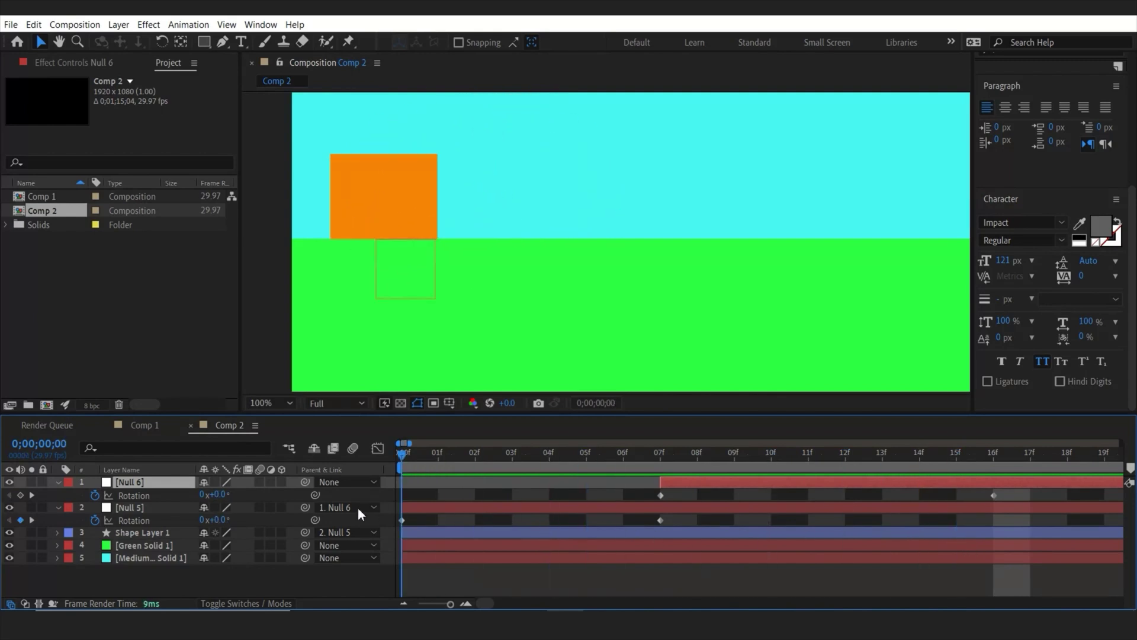
key("space")
key("space")
left_click(58, 482)
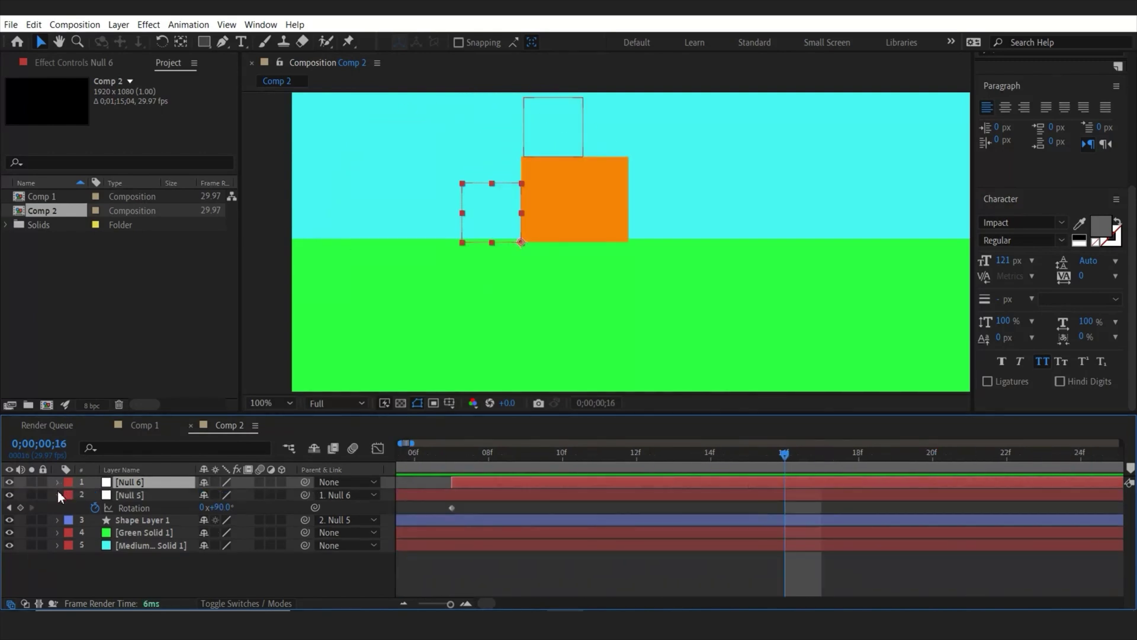
left_click(58, 495)
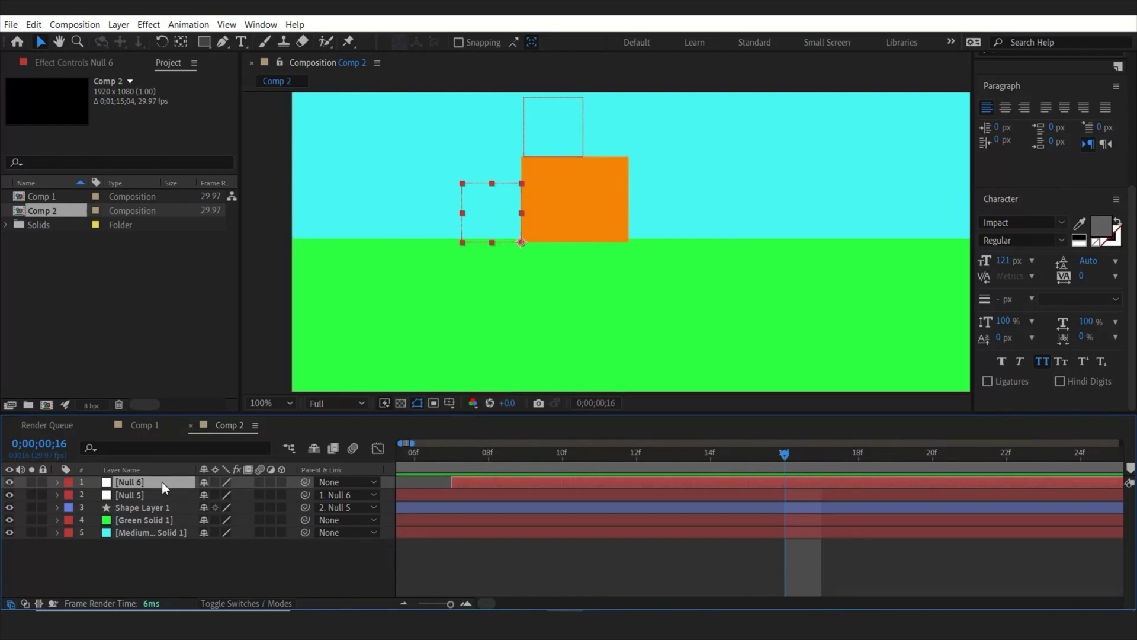
Test rotating Null 6 further at frame 16 and undo the change
key("r")
left_click_drag(226, 496, 305, 510)
key("ctrl+z")
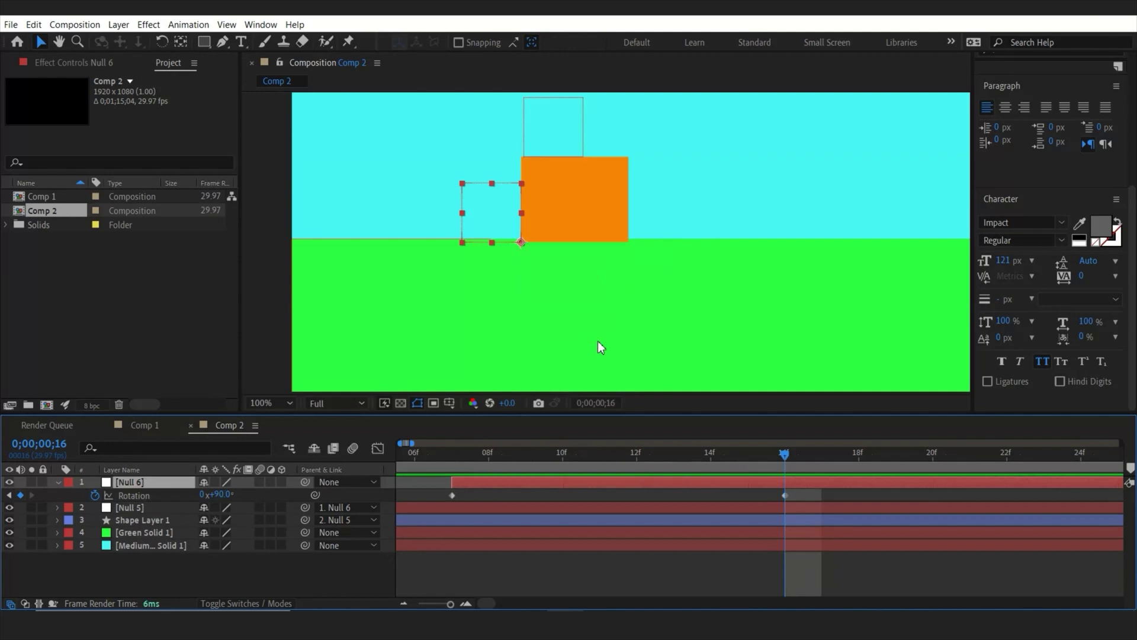
Add a third null object to Comp 2 with the playhead at frame 16
right_click(242, 426)
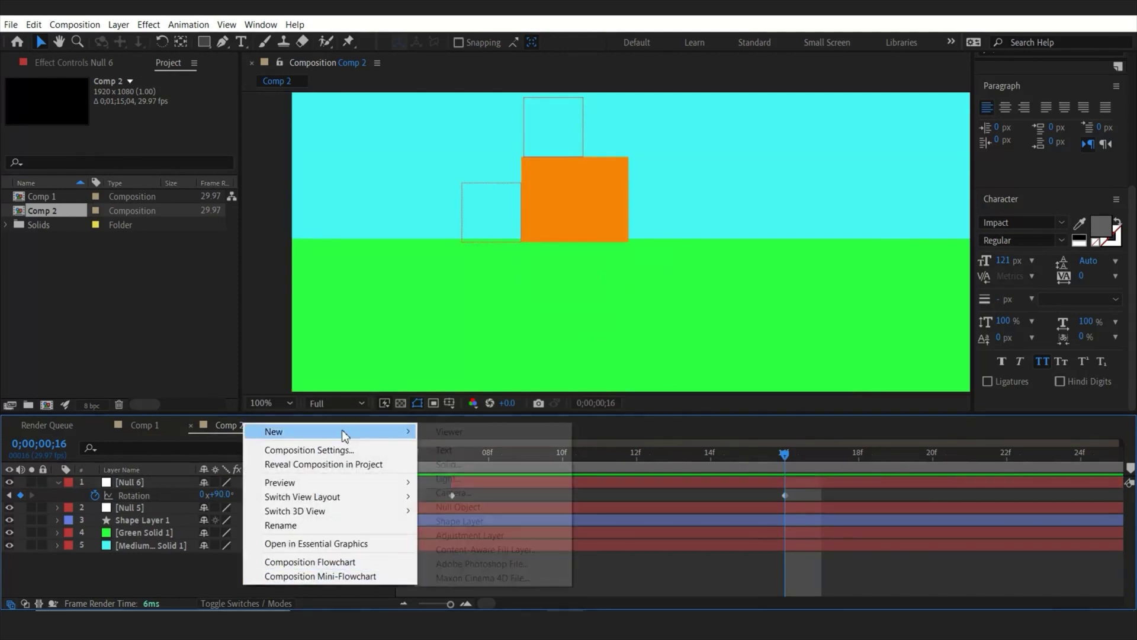
mouse_move(349, 431)
left_click(502, 508)
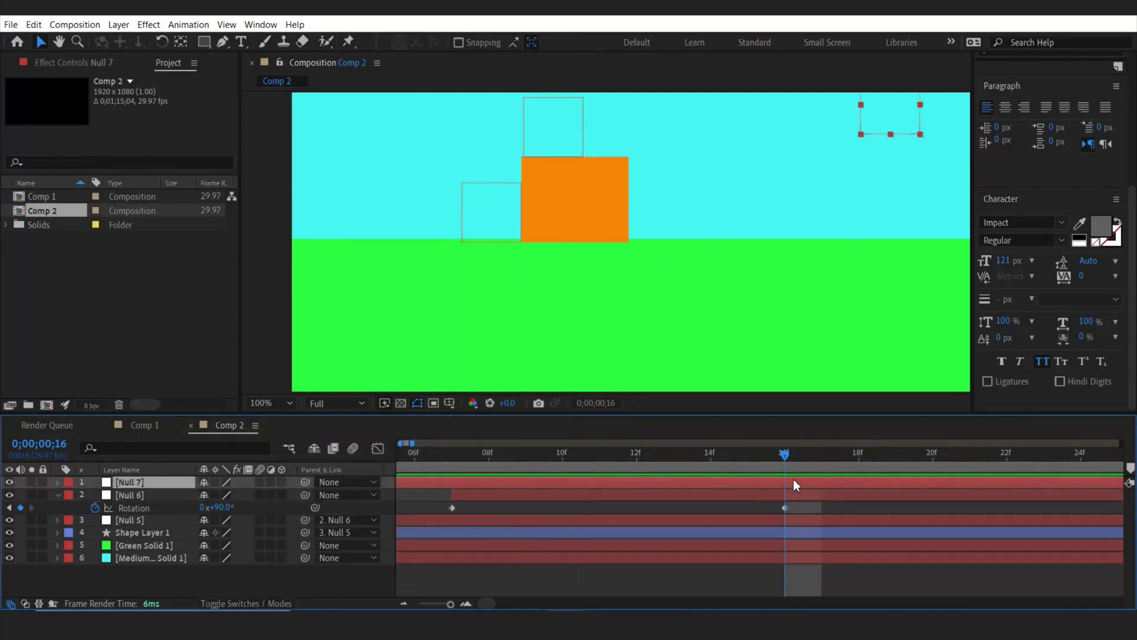
Split Null 7 at frame 16, delete the part before the playhead, and select the remaining part
left_click(34, 24)
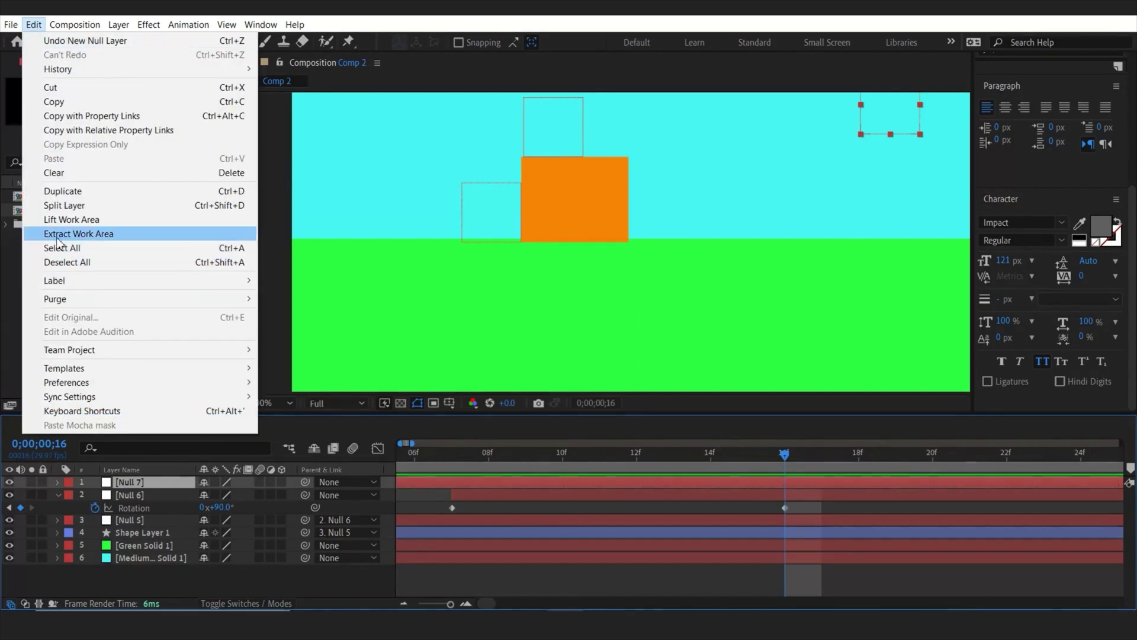
left_click(64, 205)
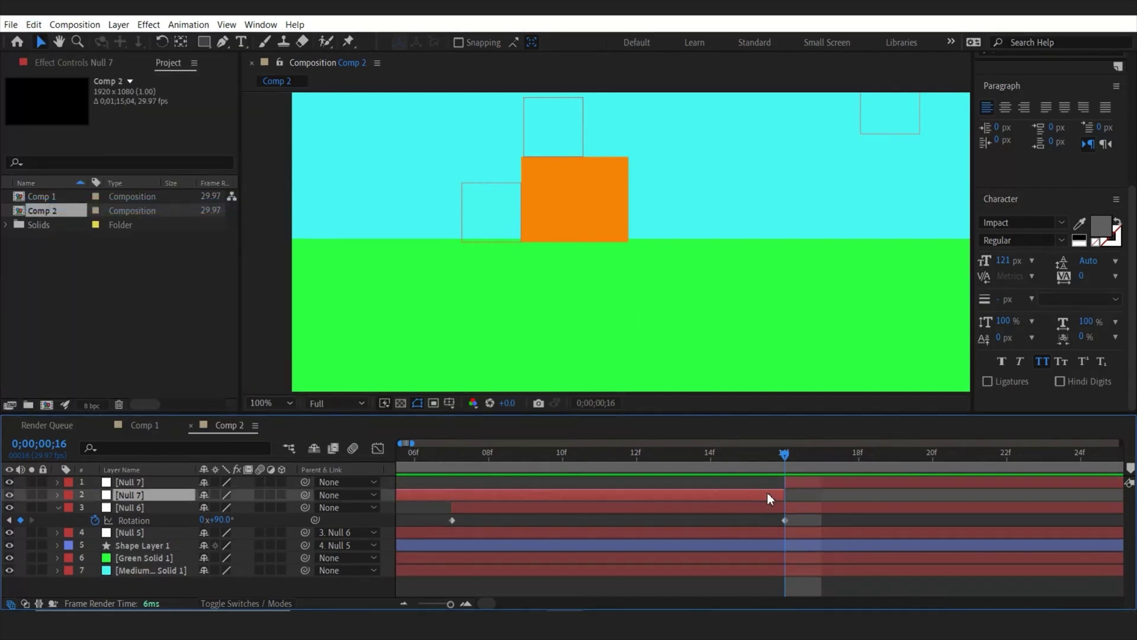
key("Delete")
left_click(805, 481)
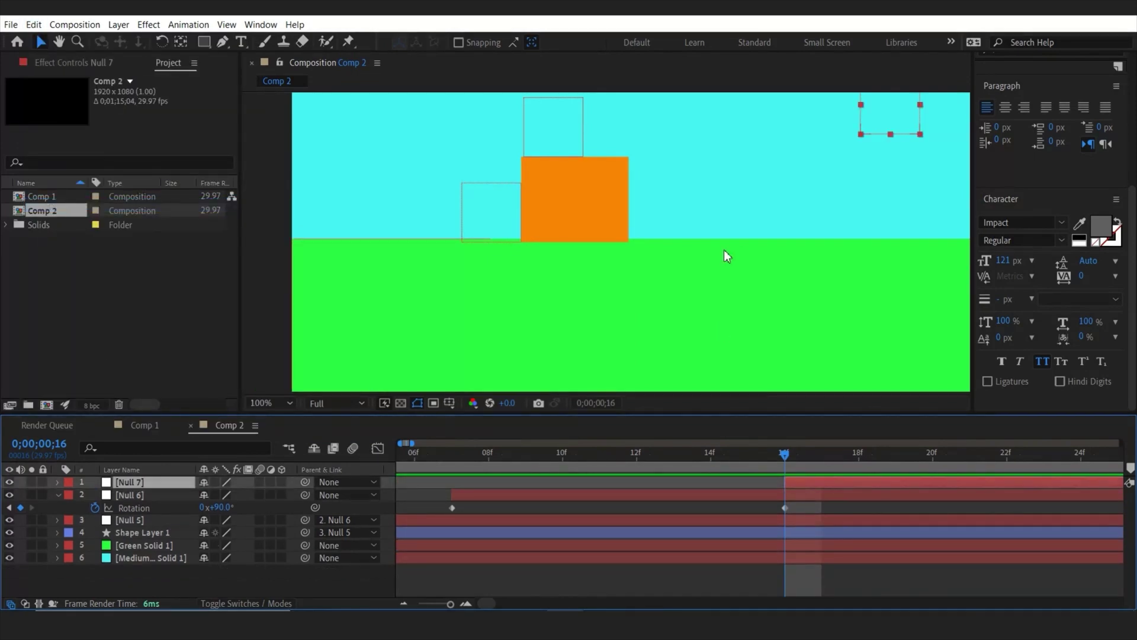
Move Null 7 to the rectangle's bottom-right corner and place its anchor point exactly on that corner
scroll(645, 247, "down", 2)
left_click_drag(762, 168, 633, 244)
scroll(632, 244, "up", 5)
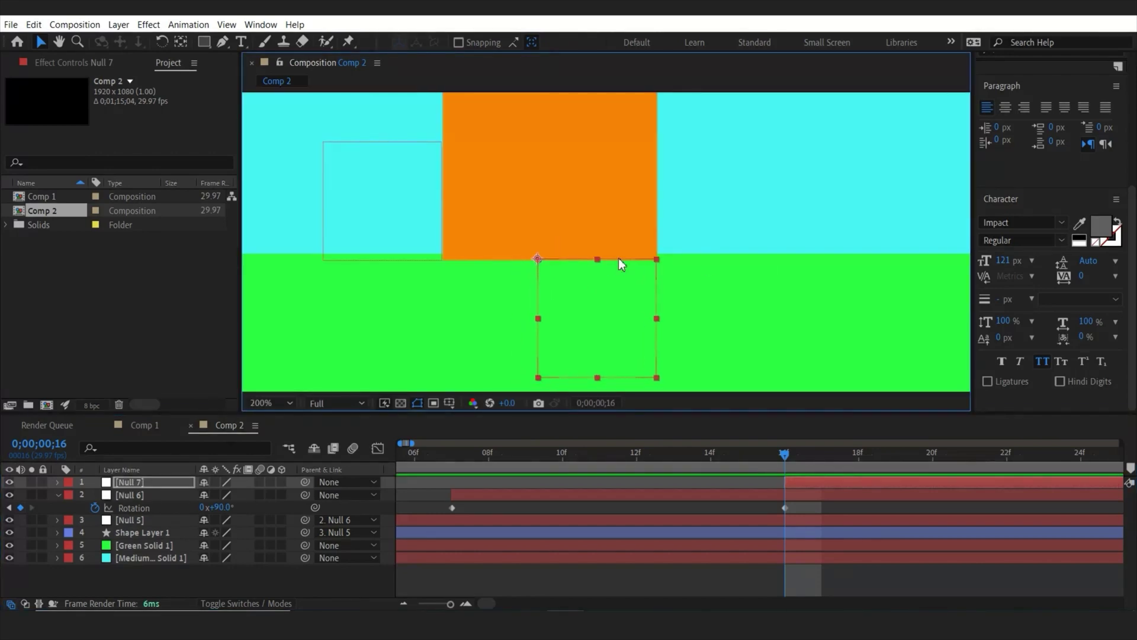
key("y")
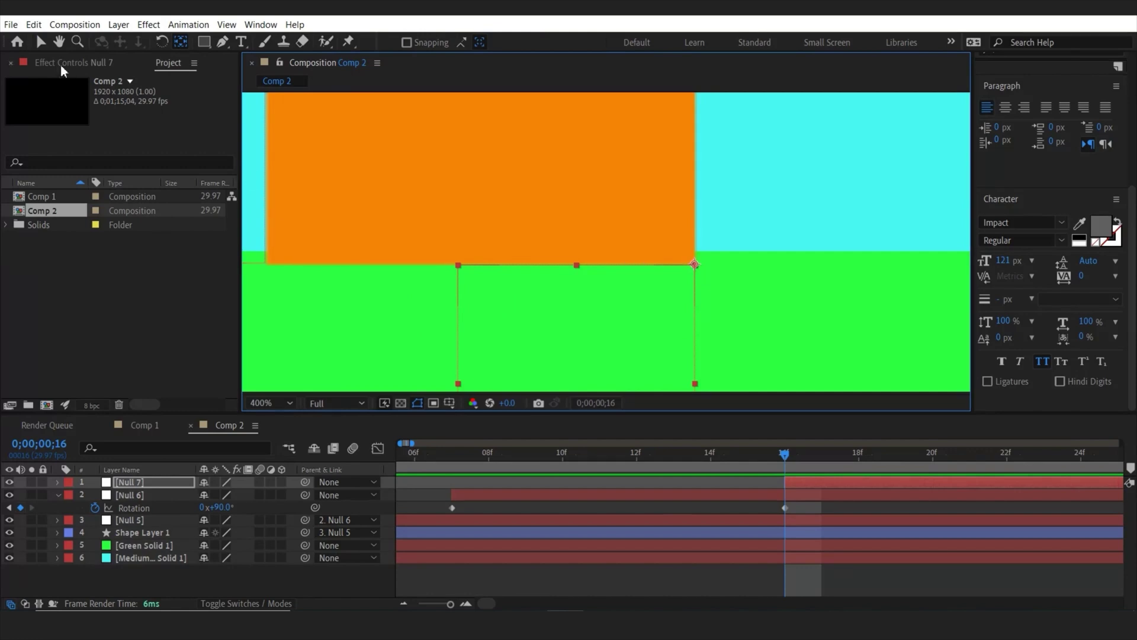
key("v")
Keyframe Null 7's rotation from 0° at frame 16 to 90° at frame 23
left_click(794, 483)
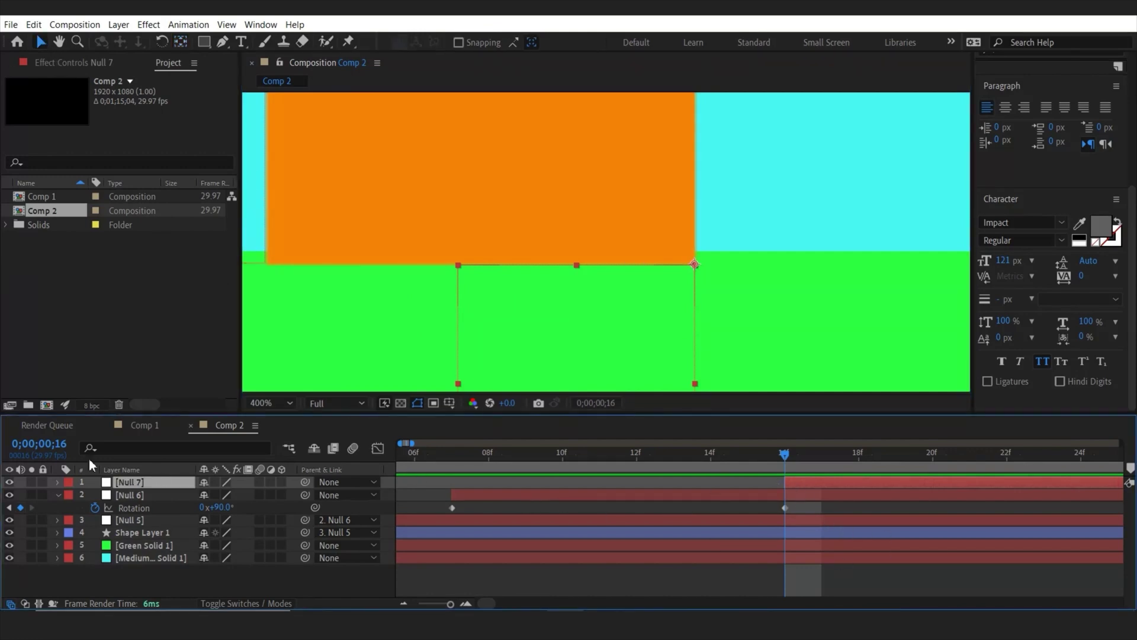
key("r")
left_click(95, 495)
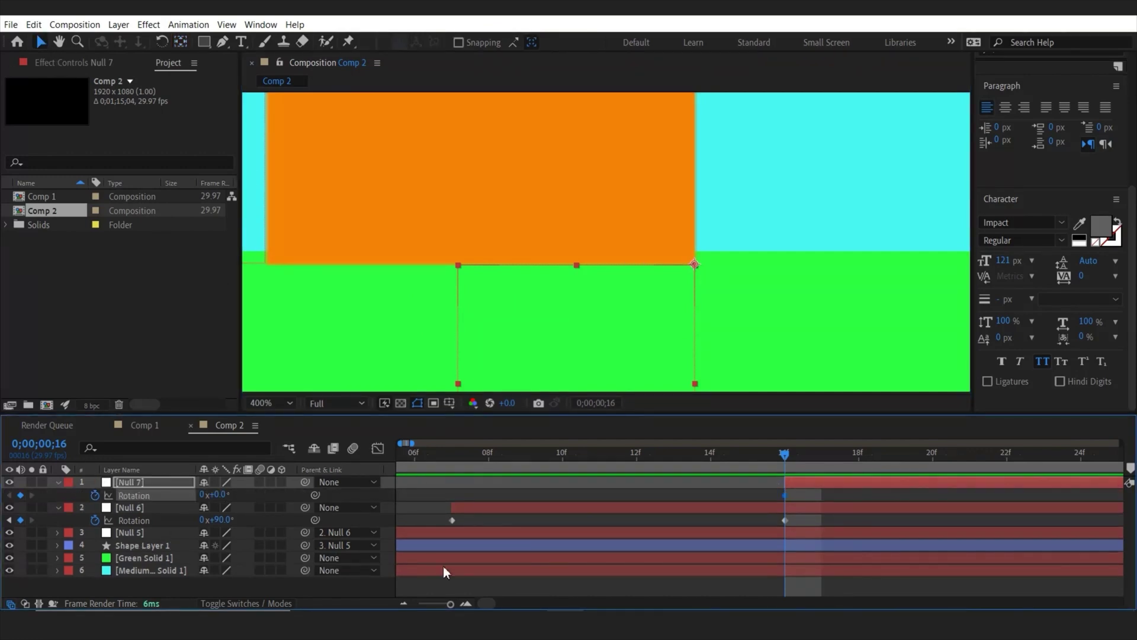
left_click_drag(897, 456, 1044, 474)
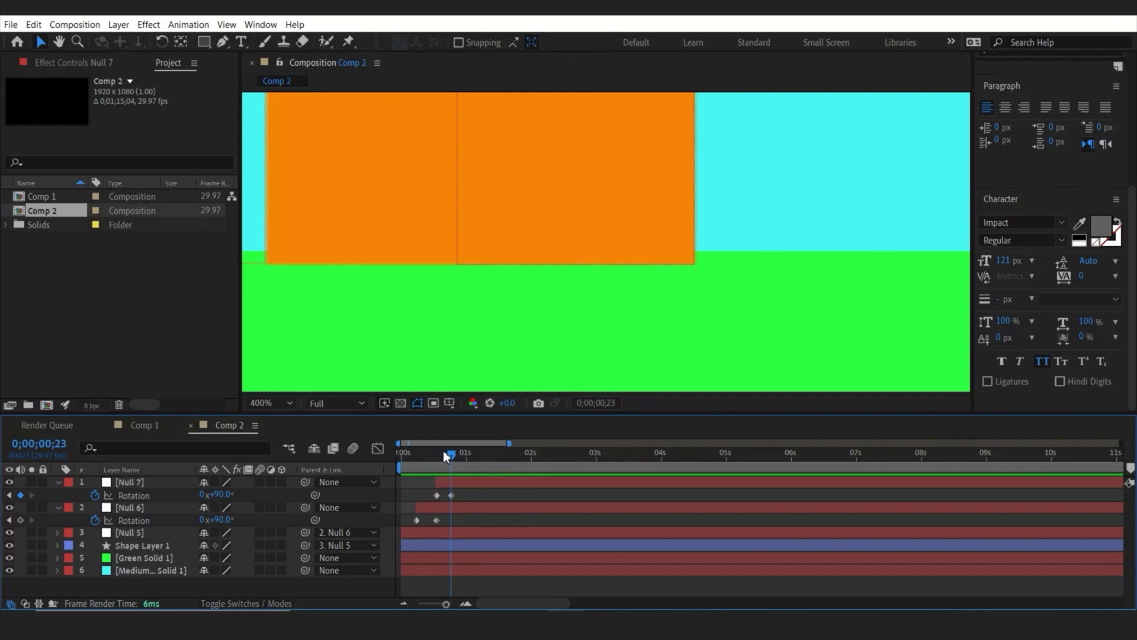
Return the playhead to frame 16 and parent Null 6 to Null 7
mouse_move(447, 456)
left_mouse_down()
mouse_move(426, 453)
mouse_move(437, 455)
left_mouse_up()
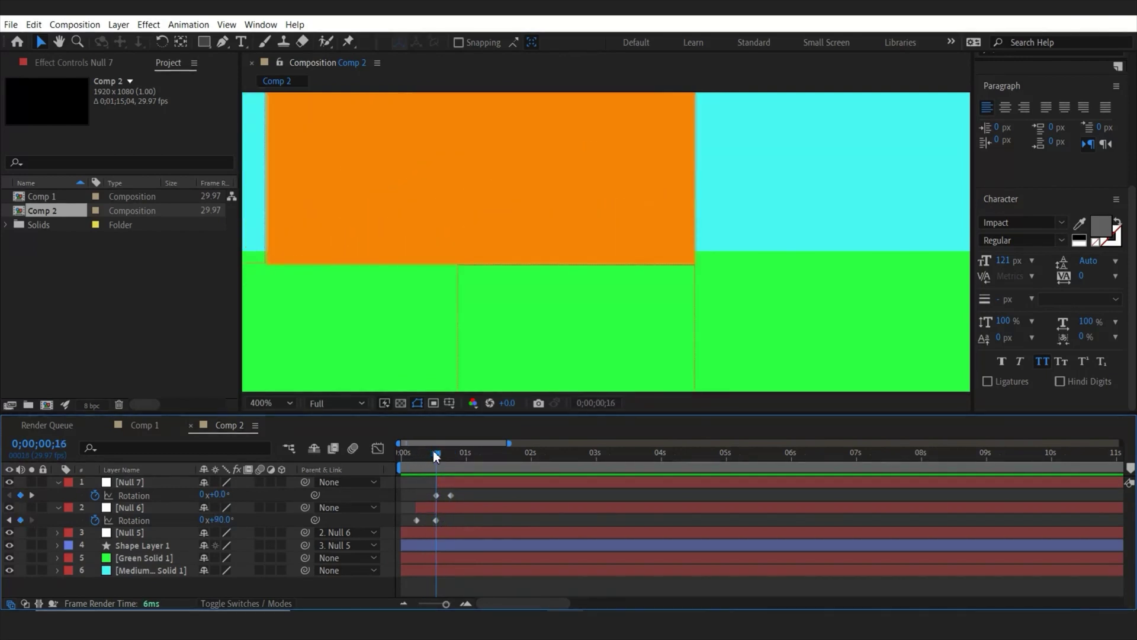
left_click(452, 508)
left_click_drag(168, 489, 161, 484)
Play back the rolling animation from the start with the whole composition in view
key("space")
key("space")
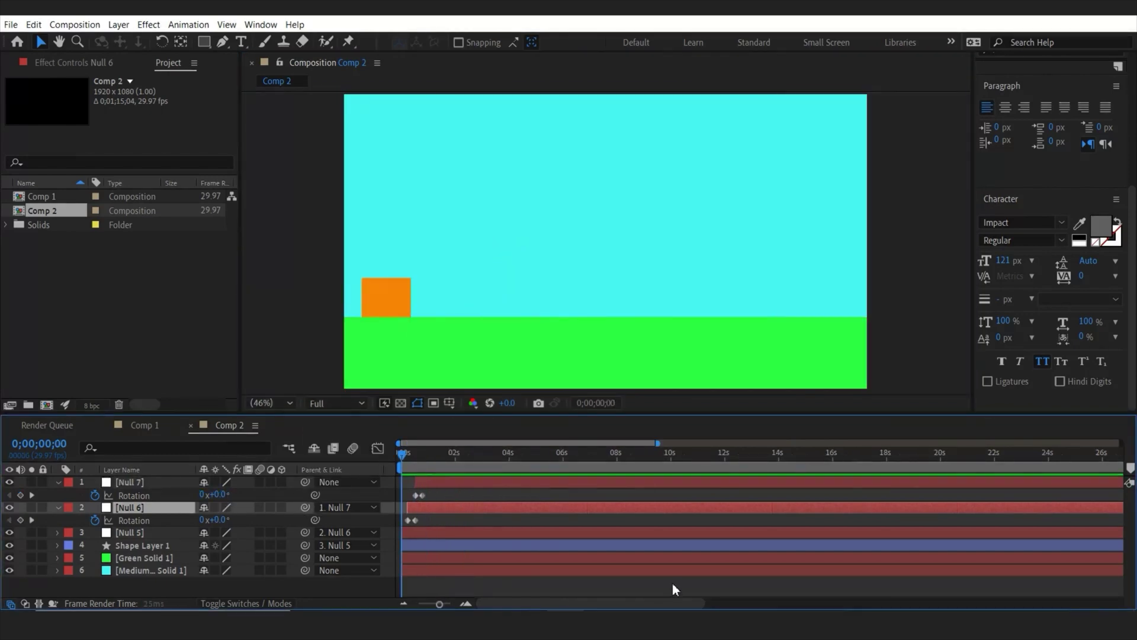
key("space")
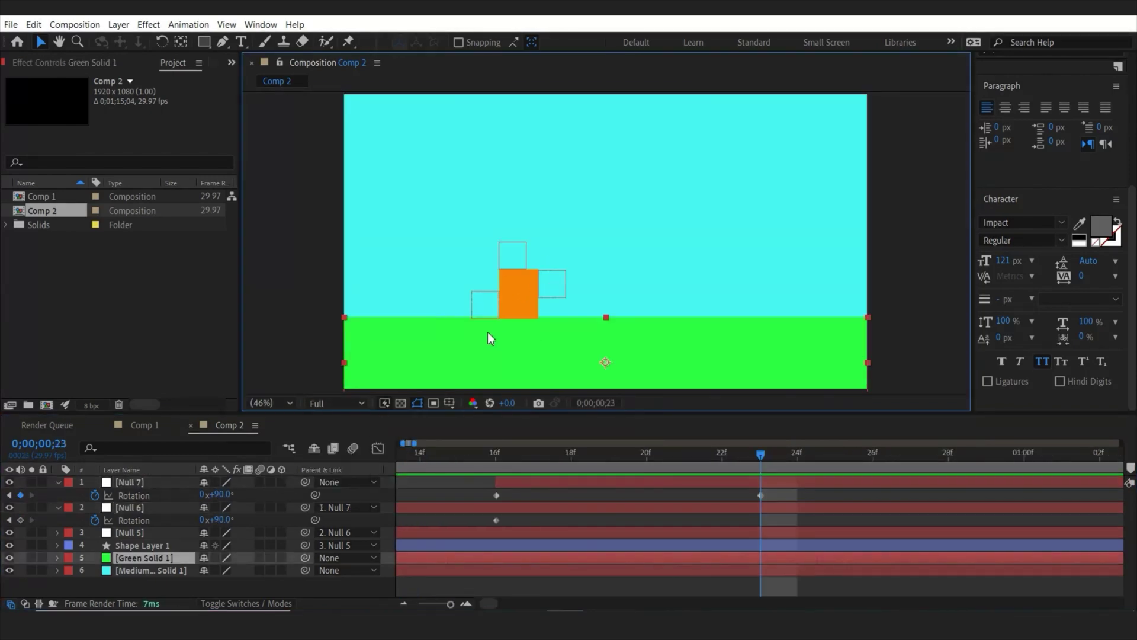
Test rotating Null 7 to 138° at frame 28 and undo the change
scroll(488, 332, "up", 3)
scroll(549, 318, "down", 1)
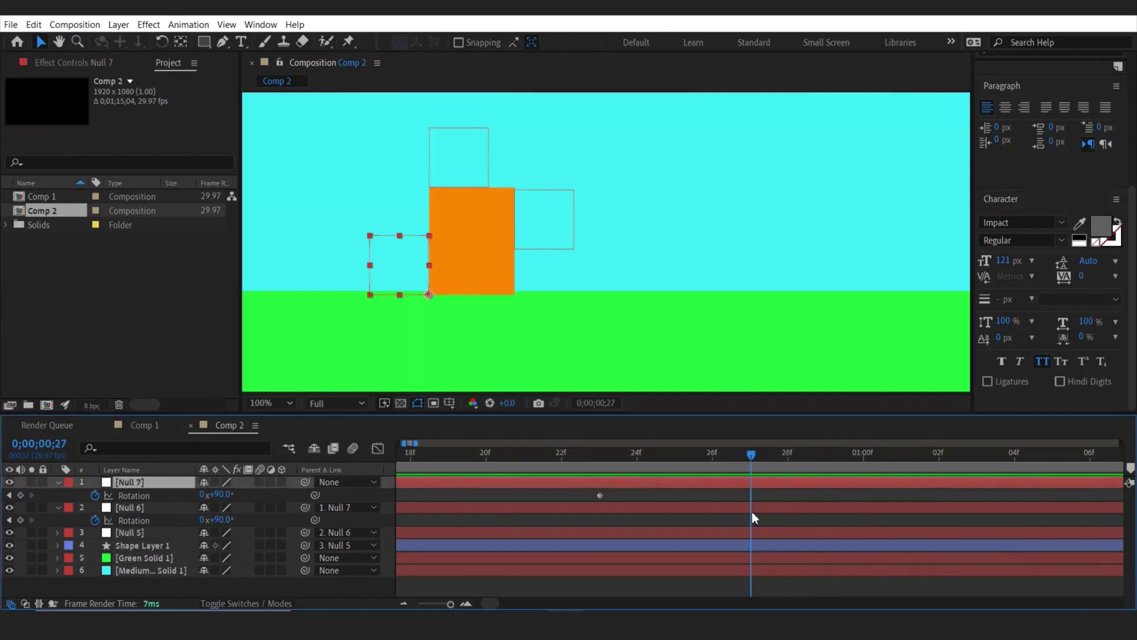
left_click_drag(752, 513, 788, 513)
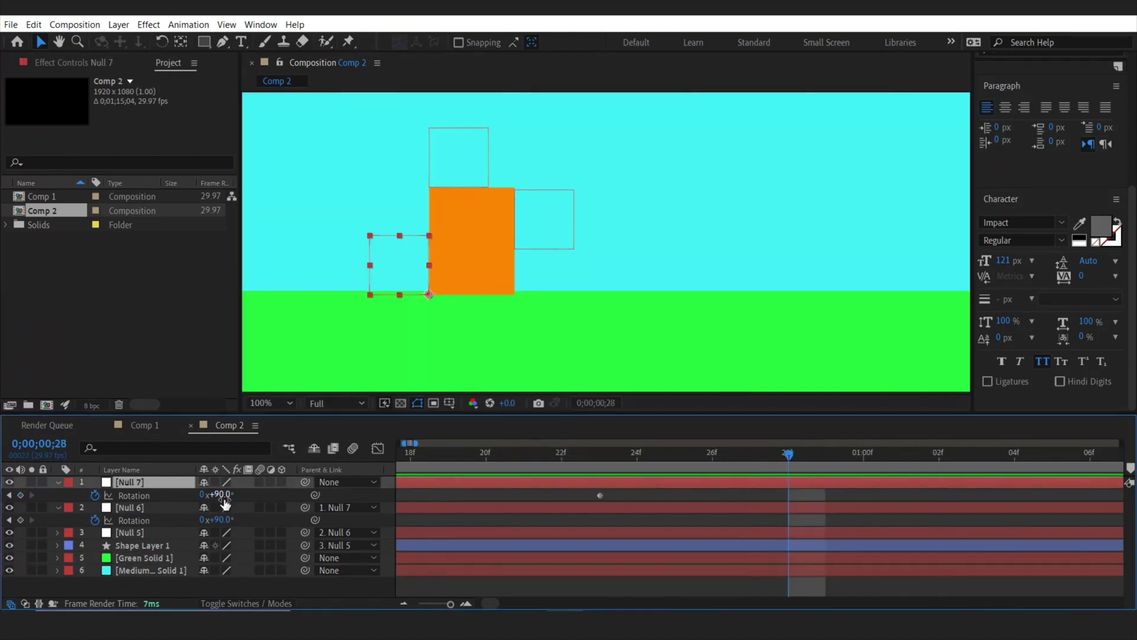
left_click_drag(220, 494, 370, 389)
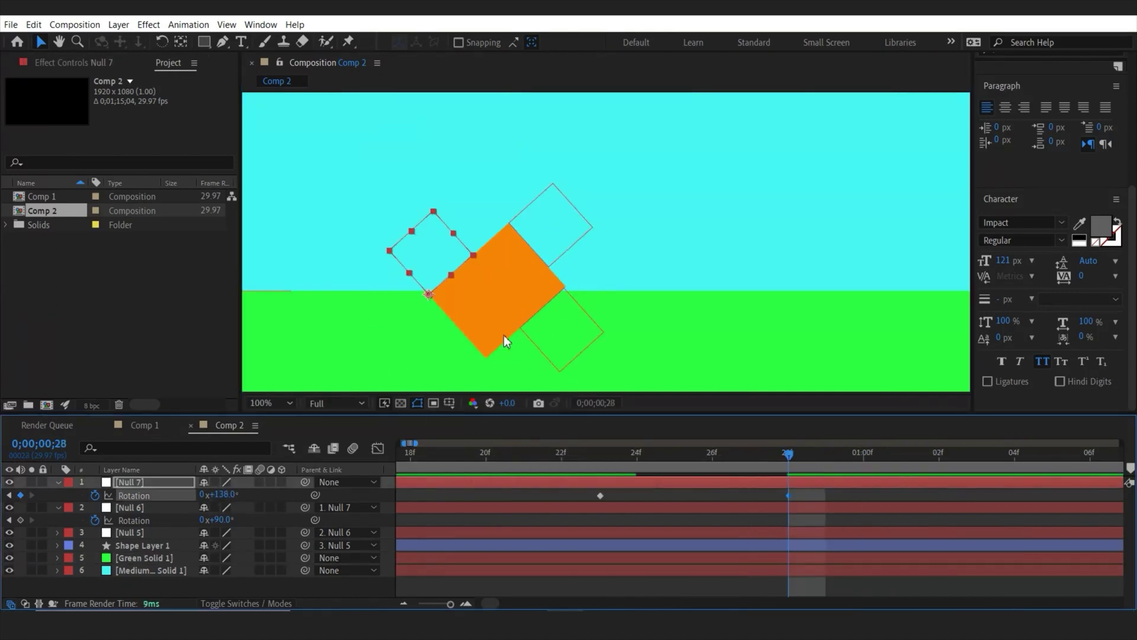
key("ctrl+z")
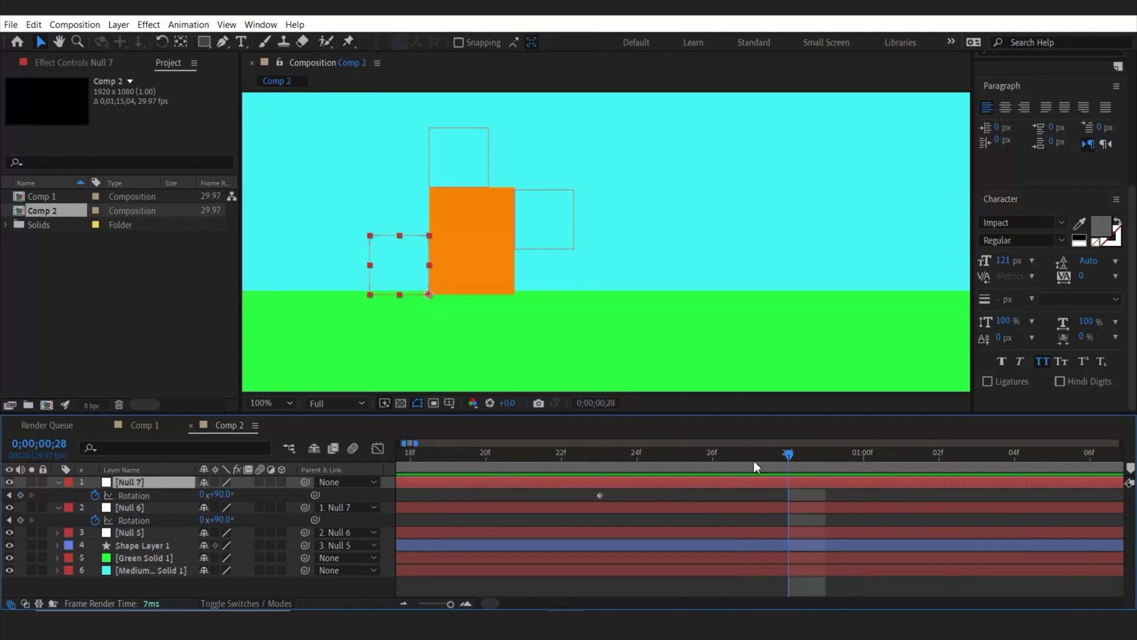
Add another null object to Comp 2 with the playhead at frame 23
left_click_drag(754, 467, 591, 473)
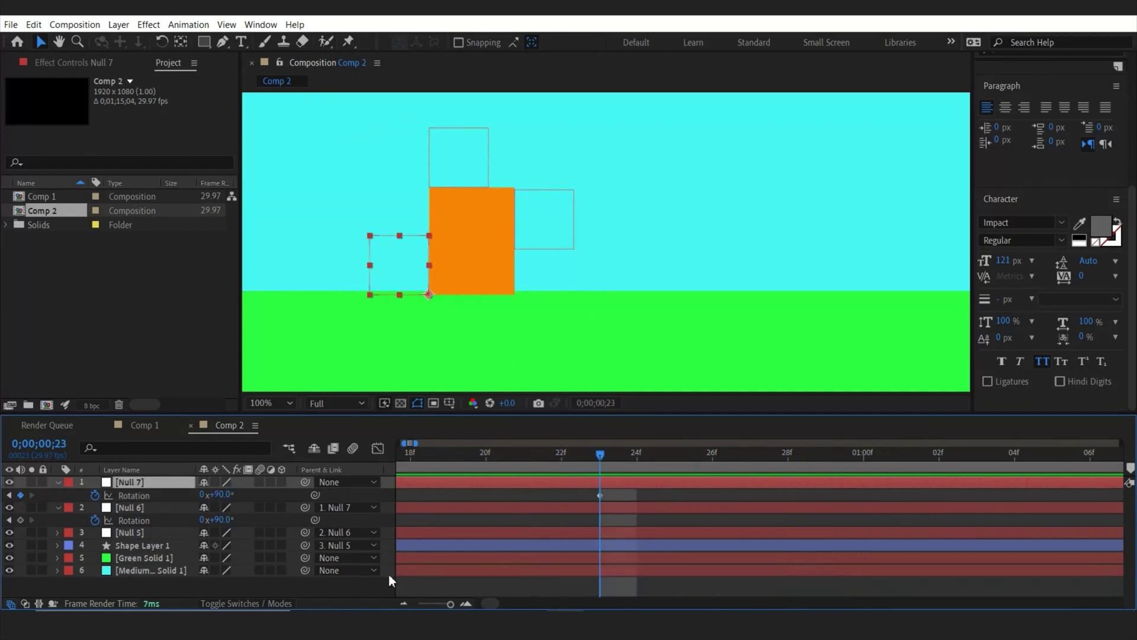
right_click(235, 586)
mouse_move(369, 432)
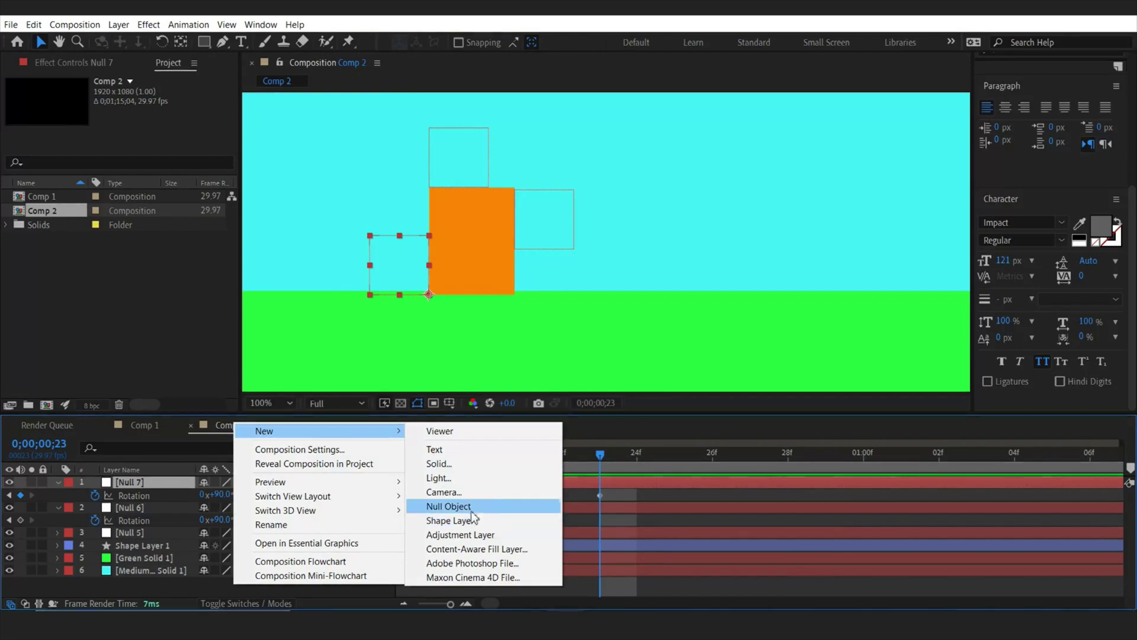
left_click(448, 507)
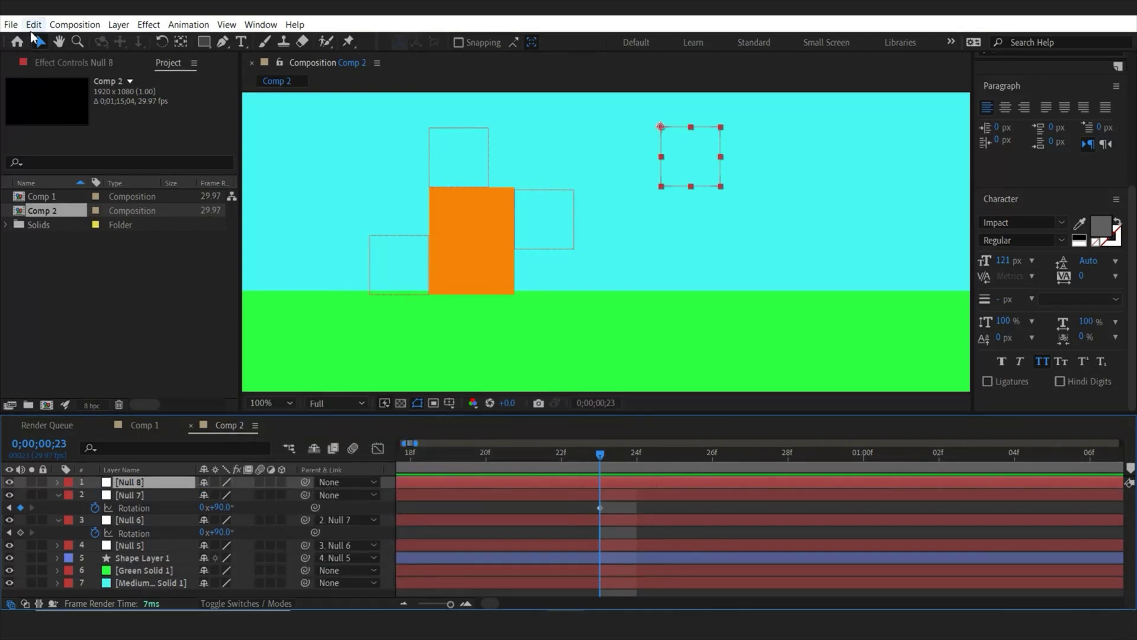
Split Null 8 at frame 23 and delete the part before the playhead
left_click(34, 24)
left_click(59, 203)
left_click(588, 495)
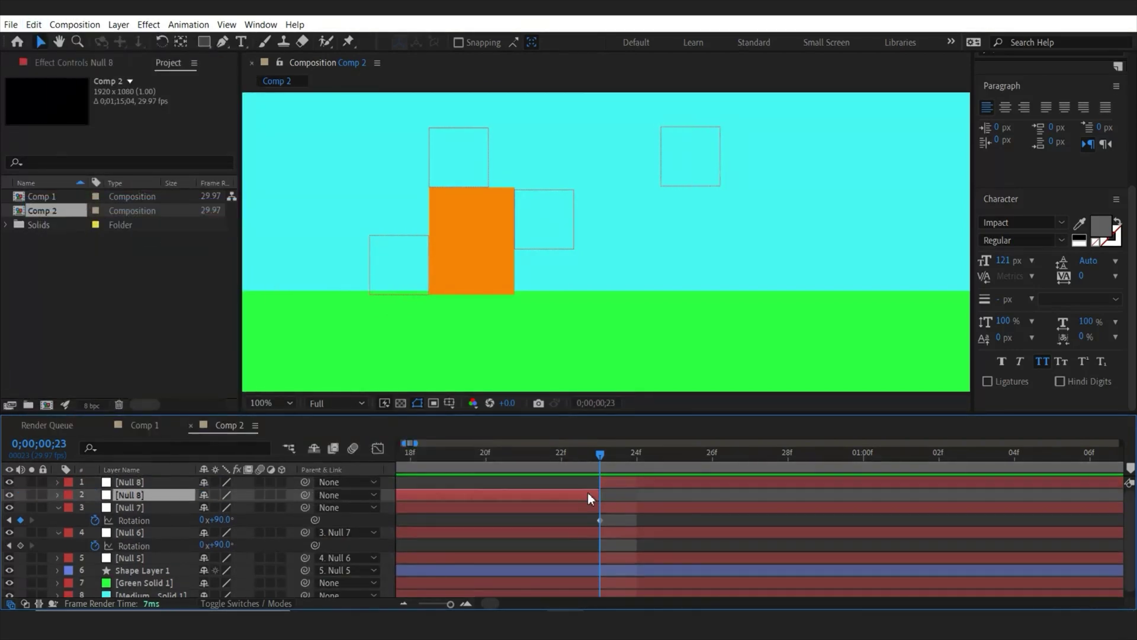
key("Delete")
Position Null 8 with its anchor point on the rectangle's bottom-right corner at ground level
left_click(639, 482)
key("y")
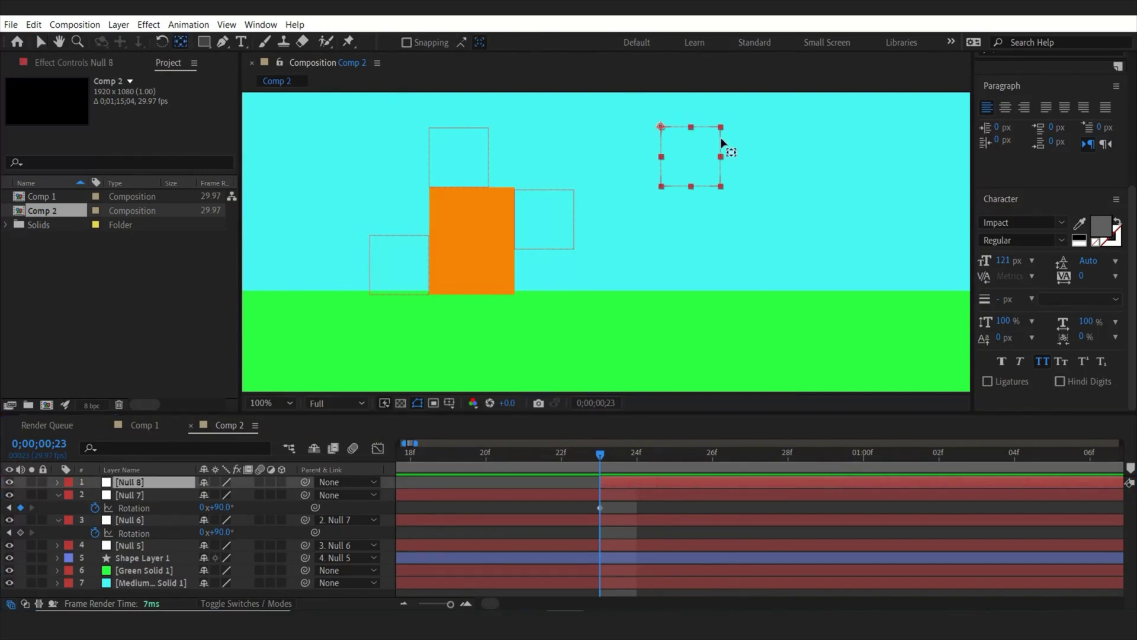
left_click_drag(660, 127, 552, 279)
key("v")
scroll(513, 294, "up", 4)
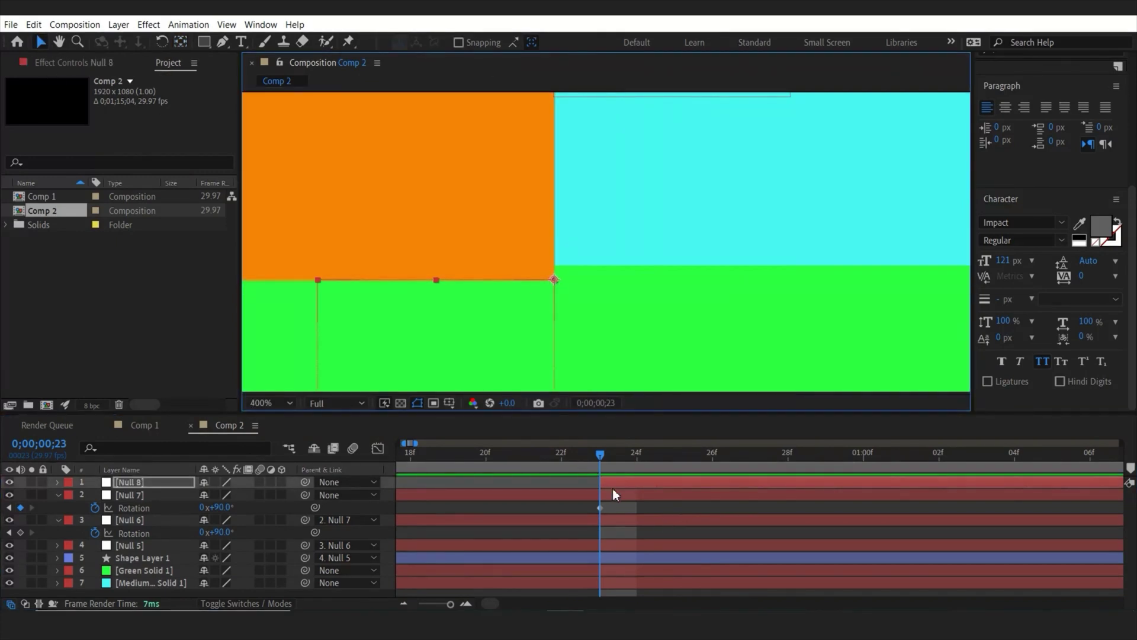
Keyframe Null 8's rotation from 0° at frame 23 to 90° at frame 29
left_click(117, 481)
key("r")
left_click(95, 496)
left_click_drag(599, 461, 826, 491)
left_click(218, 495)
type("90")
left_click(174, 483)
Return the playhead to frame 23 and parent Null 7 to Null 8
left_click_drag(675, 462, 580, 464)
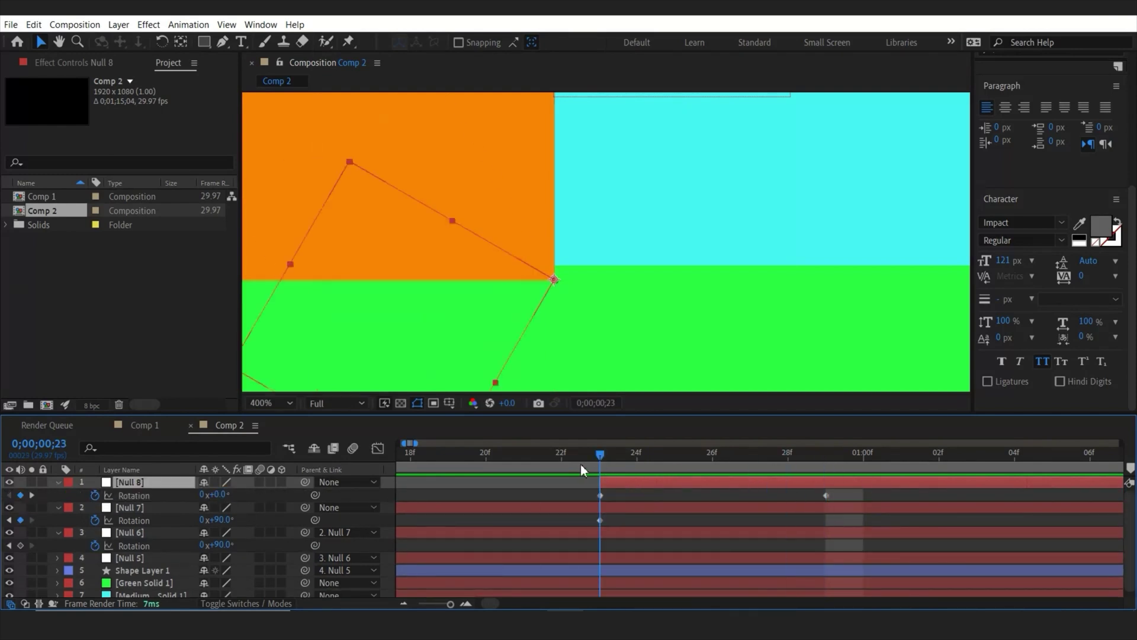
left_click(247, 508)
left_click_drag(305, 507, 148, 482)
Fit the composition in the viewer and play back the extended roll from the first frame
left_click_drag(450, 604, 445, 604)
left_click(271, 402)
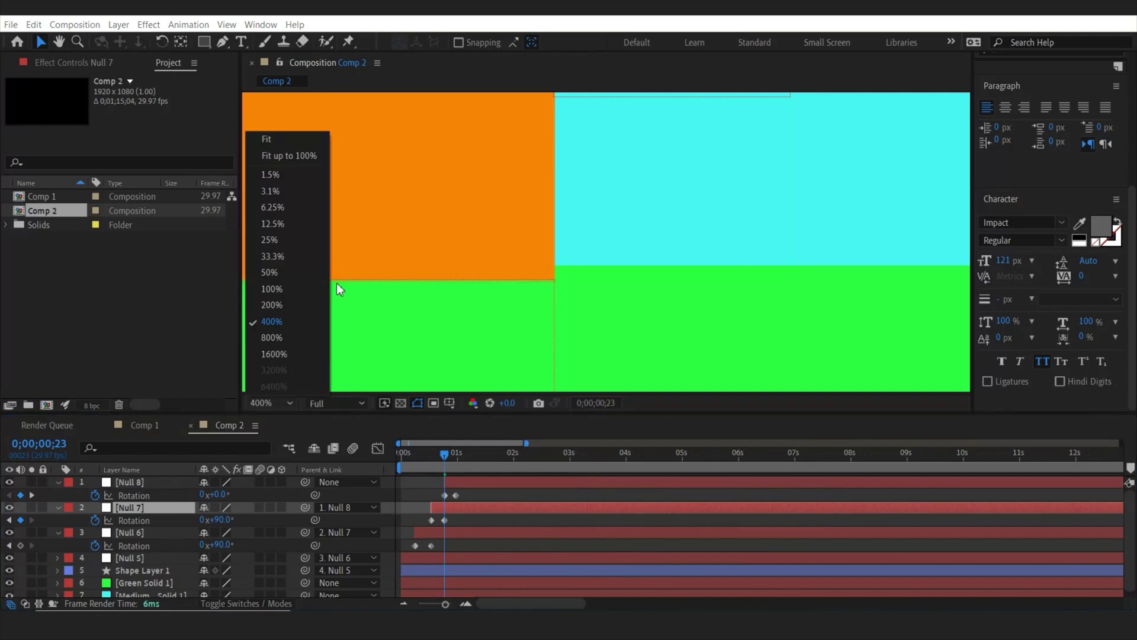
left_click(462, 261)
key("shift+/")
left_click(941, 315)
key("Home")
key("space")
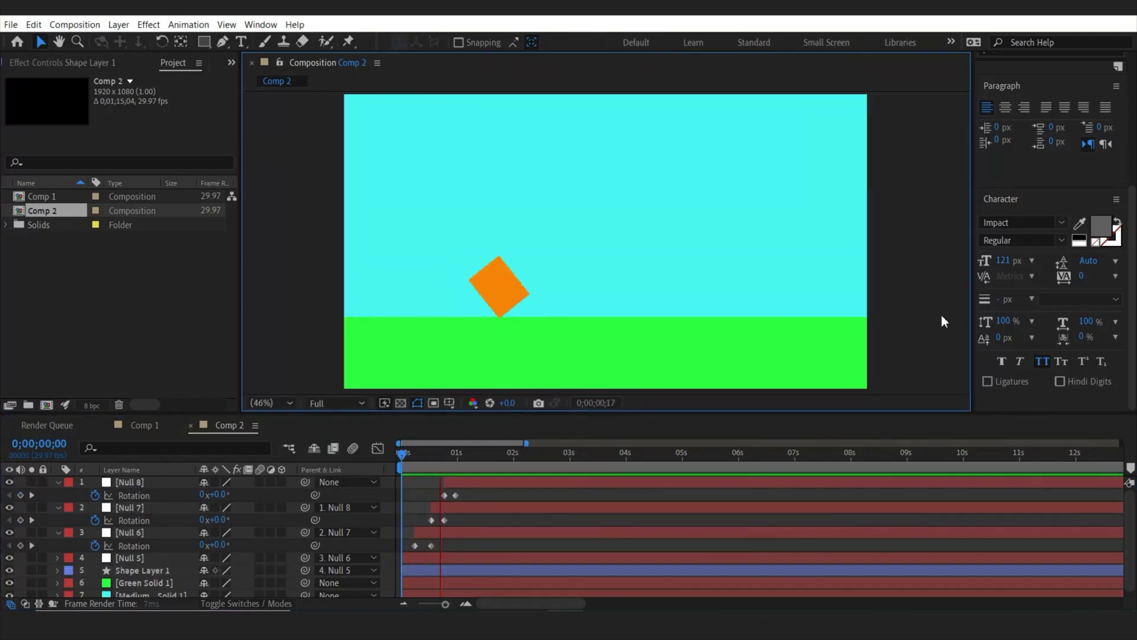
key("space")
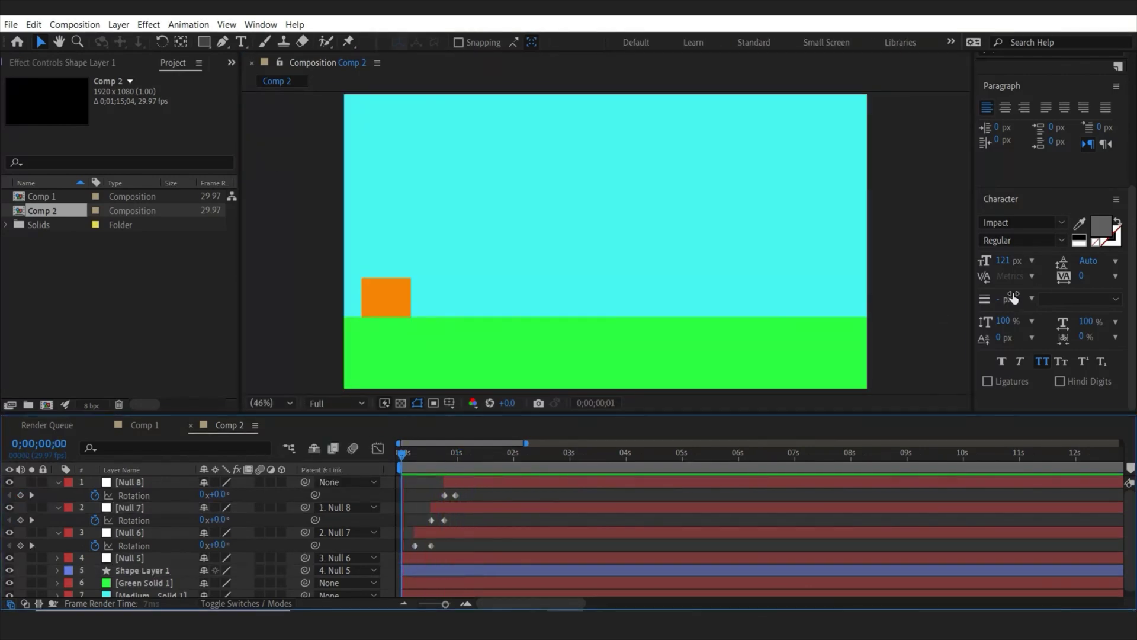
Apply Easy Ease to all rotation keyframes of Null 5 through Null 8 and play back the animation
left_click_drag(492, 570, 325, 480)
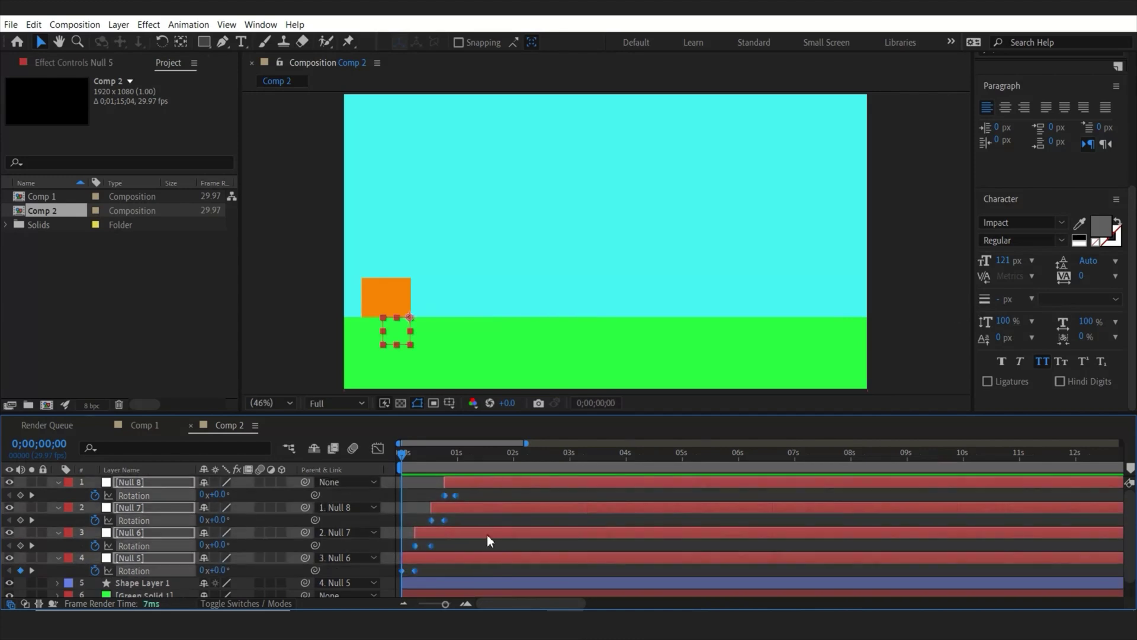
key("F9")
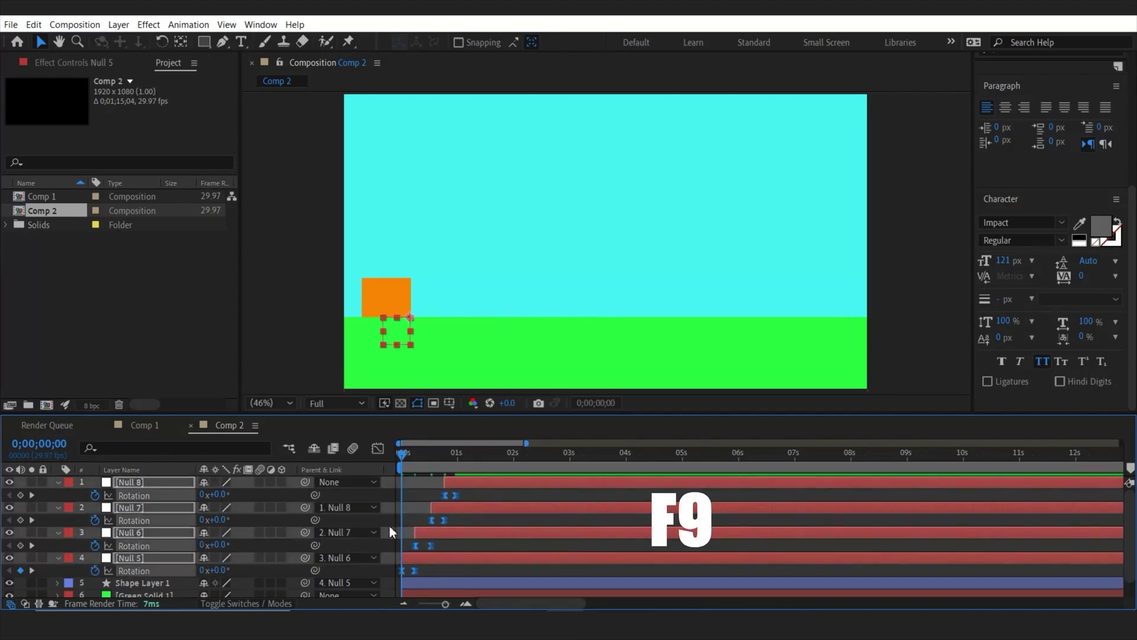
key("space")
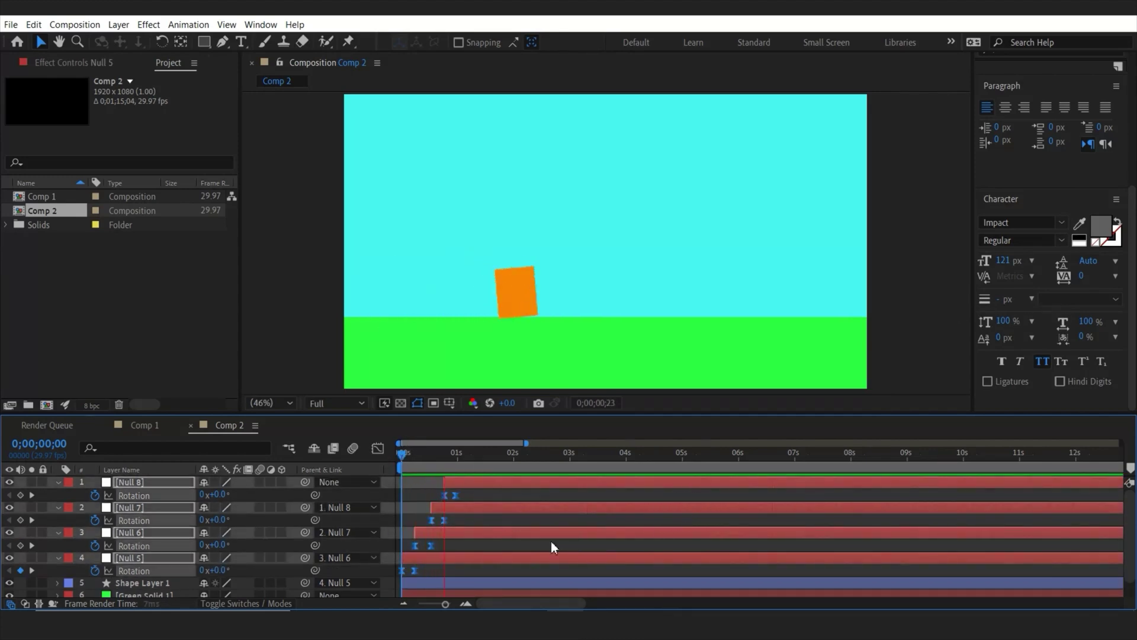
key("space")
Scrub through the eased rolling motion and return the playhead to the first frame
left_click_drag(441, 457, 400, 458)
left_click(439, 573)
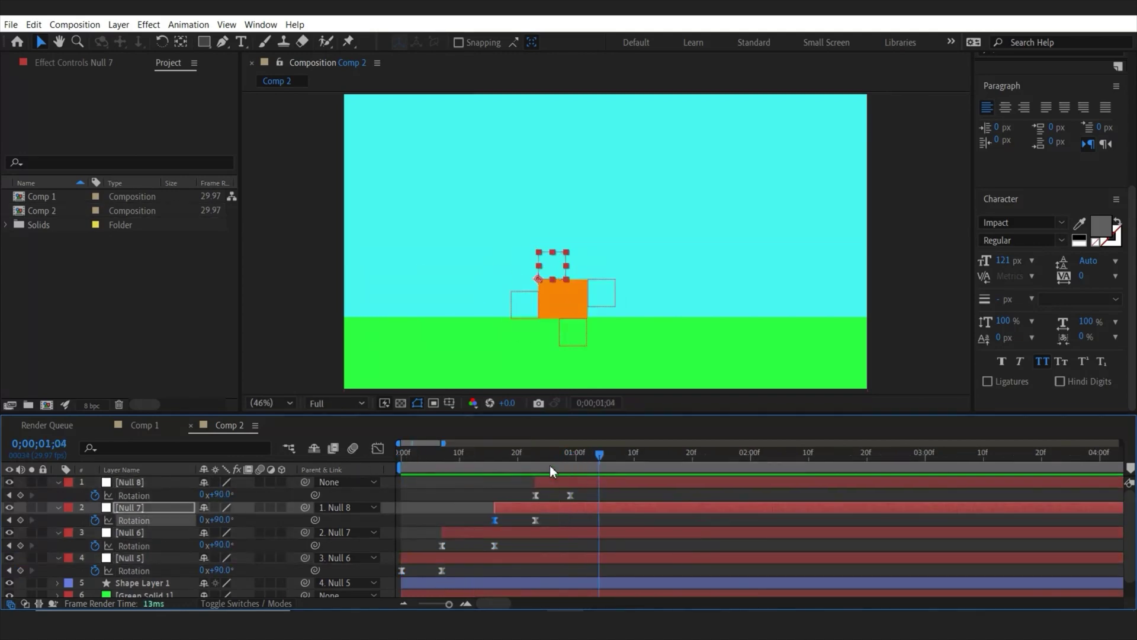
left_click_drag(550, 464, 344, 449)
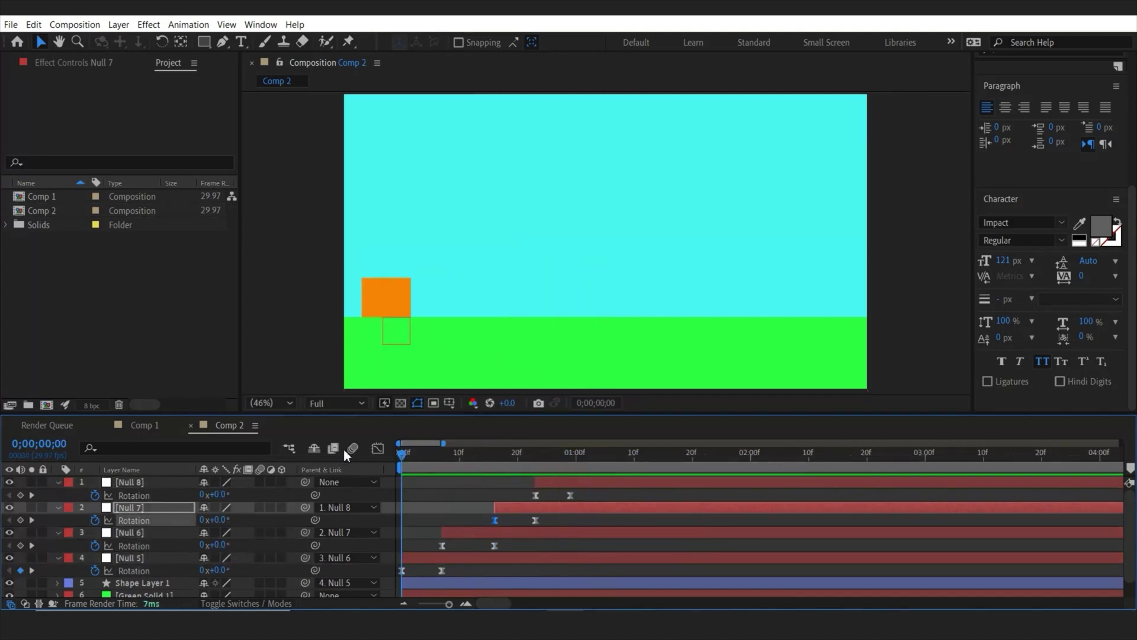
Collapse the displayed rotation properties of Null 8, Null 7 and Null 6
left_click(58, 481)
left_click(58, 495)
left_click(59, 507)
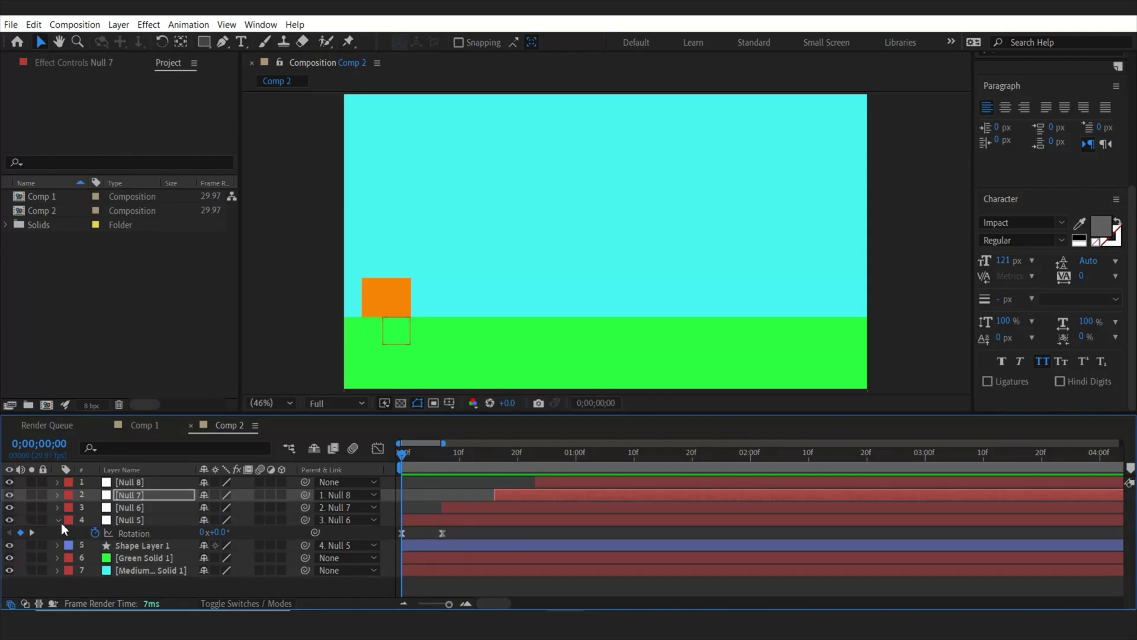